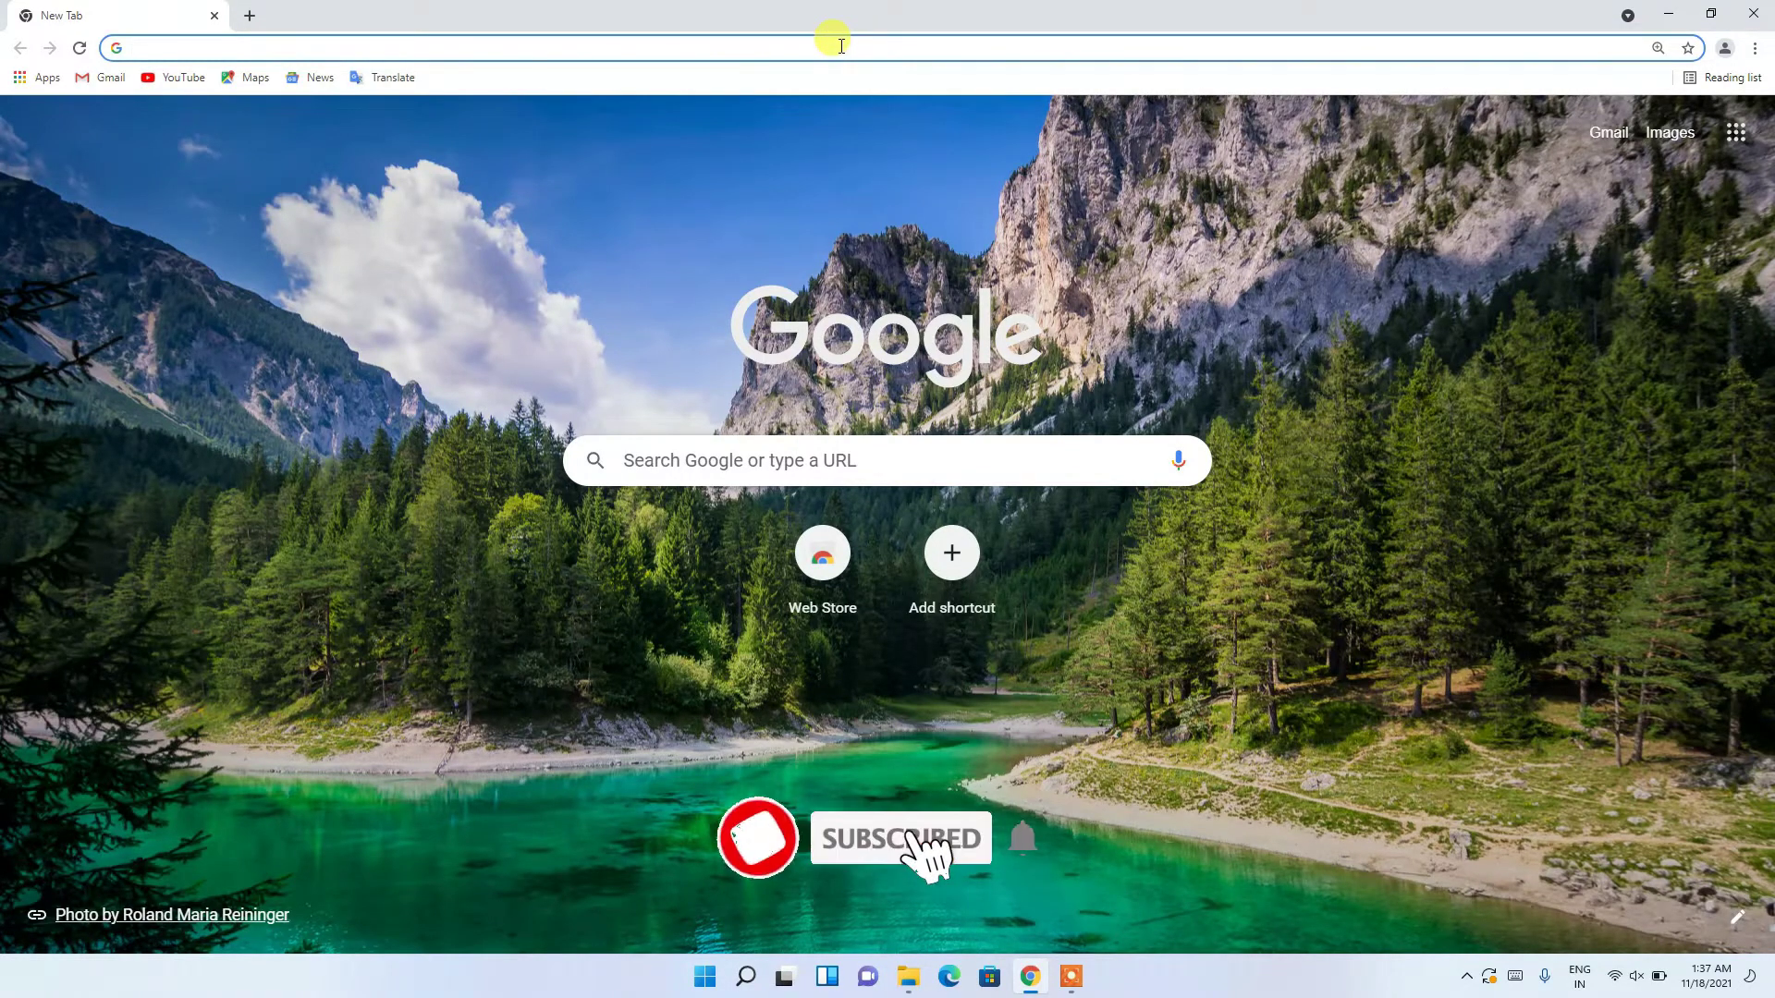
Search Google for 'vsdc free video editor' using the address bar suggestion.
{"action": "type", "text": "vsdc"}
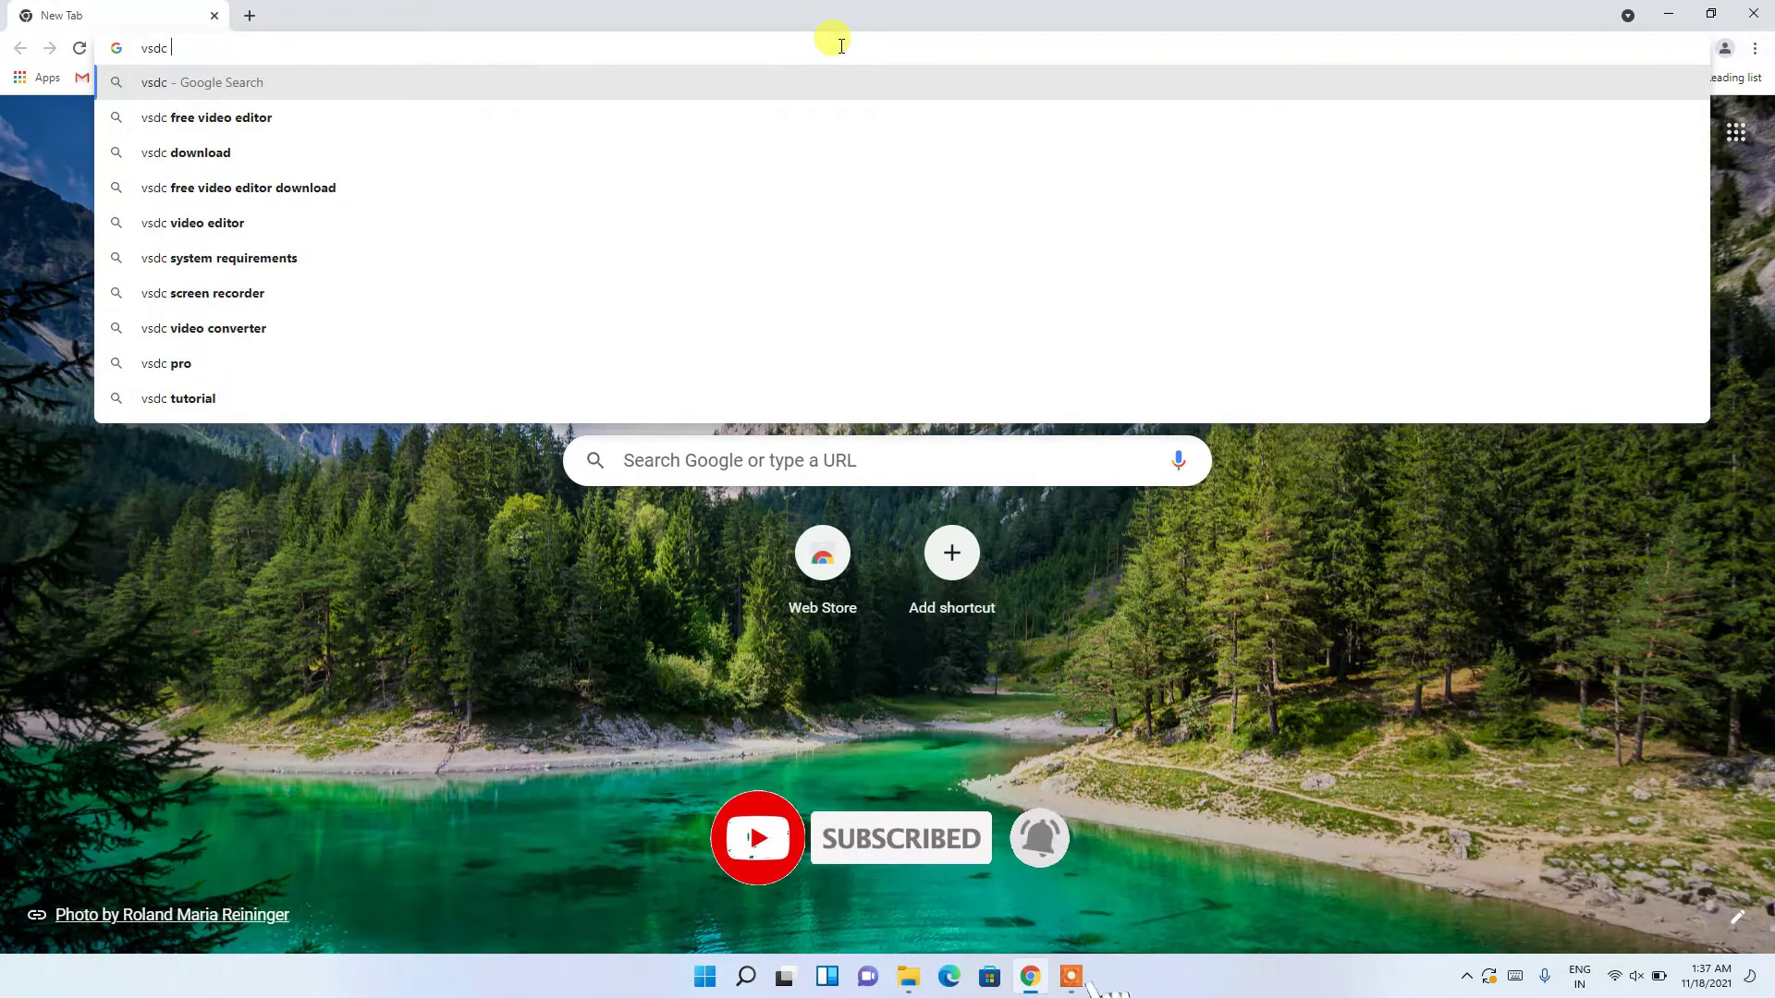
{"action": "key", "text": "Down"}
{"action": "key", "text": "Return"}
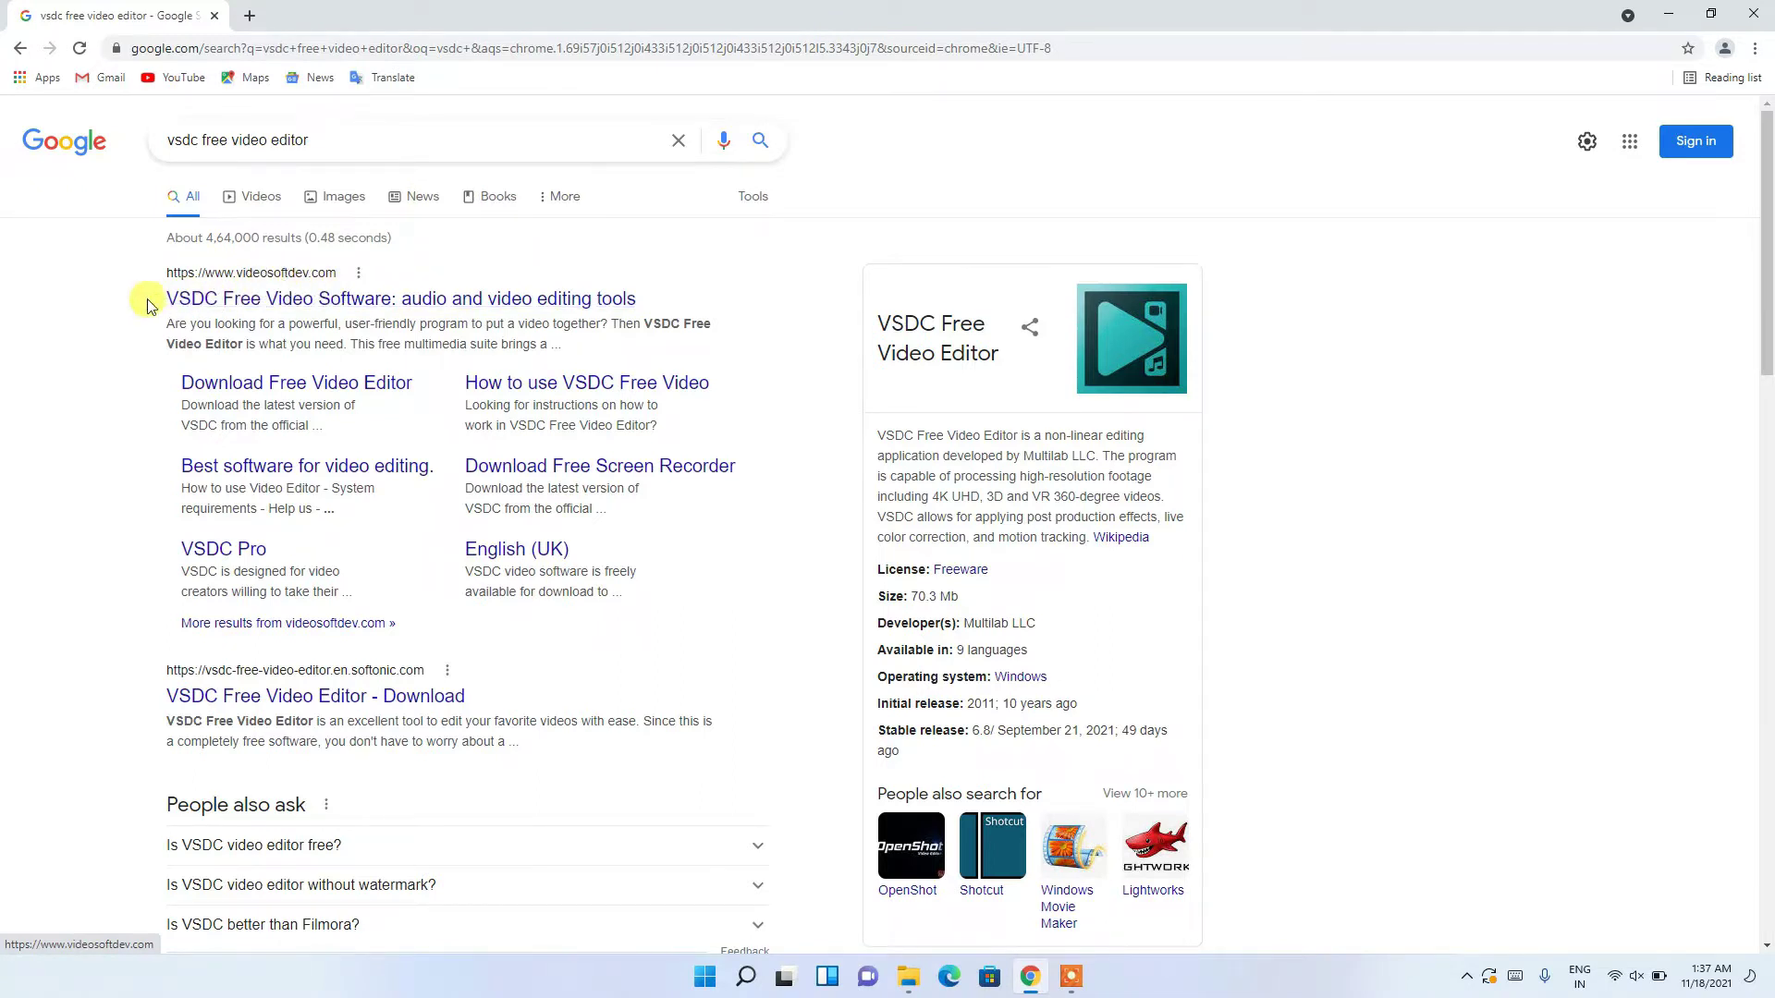
Open the official videosoftdev.com site and go to the Downloads > Video Editor page.
{"action": "left_click", "coordinate": [295, 302]}
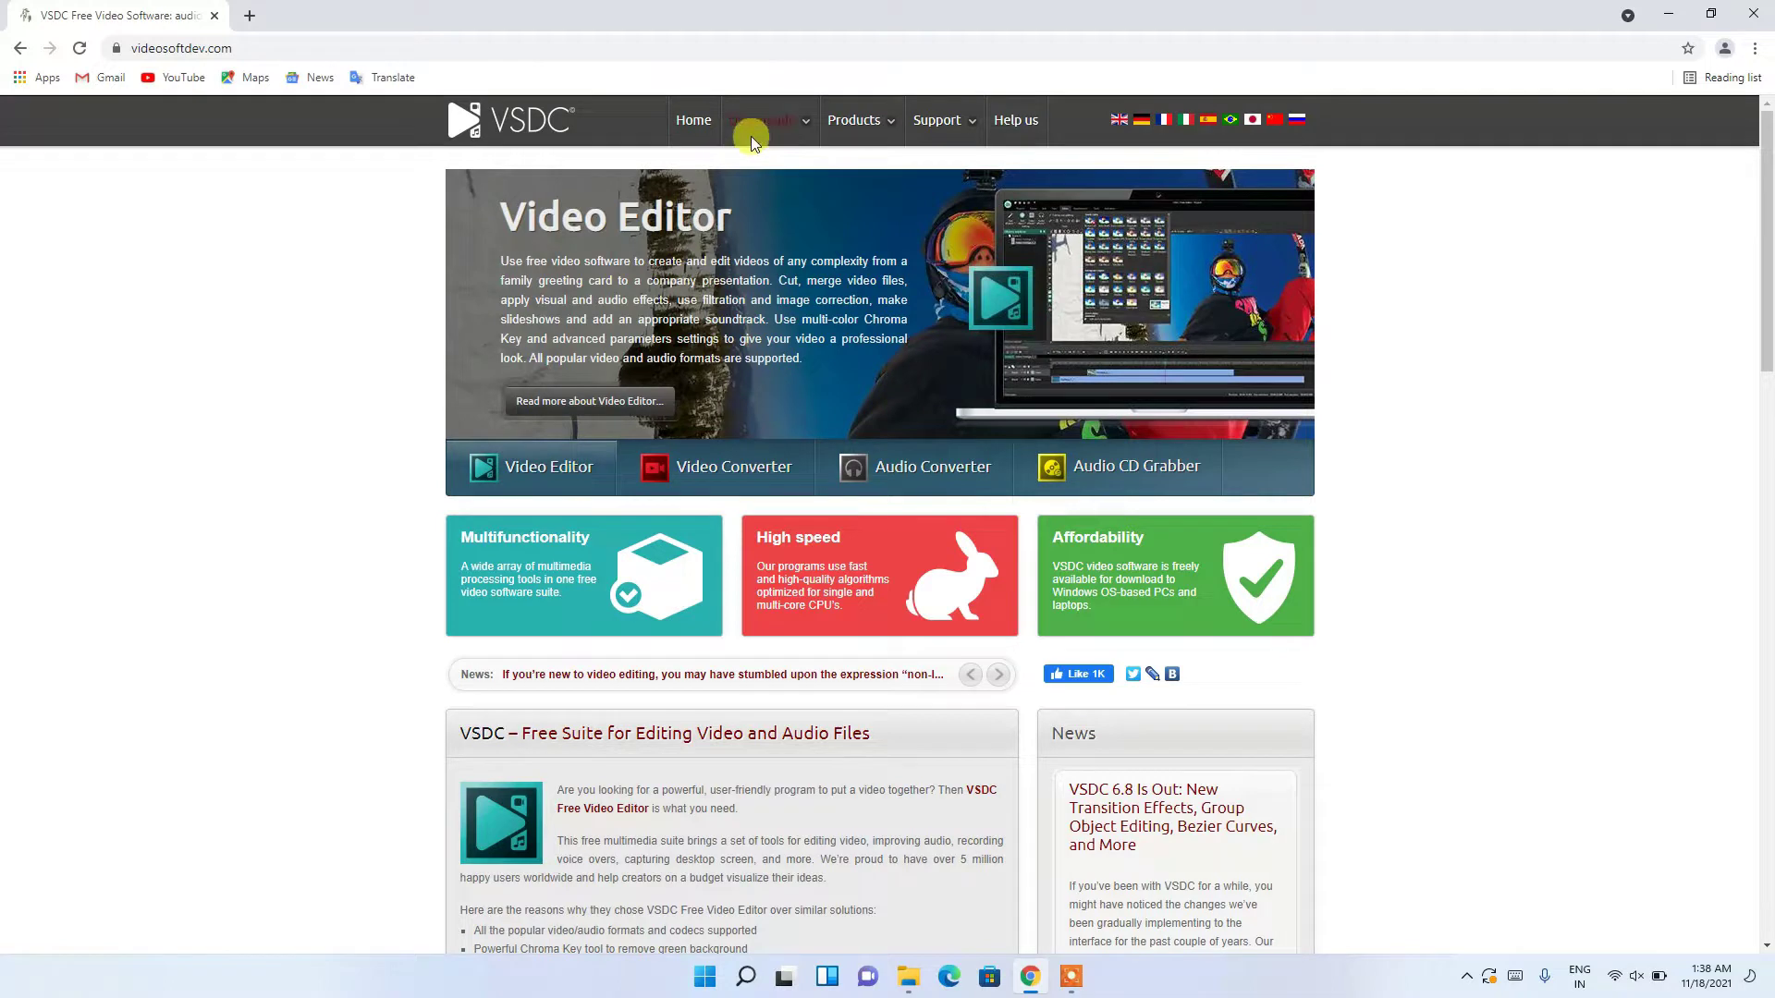
{"action": "mouse_move", "coordinate": [768, 136]}
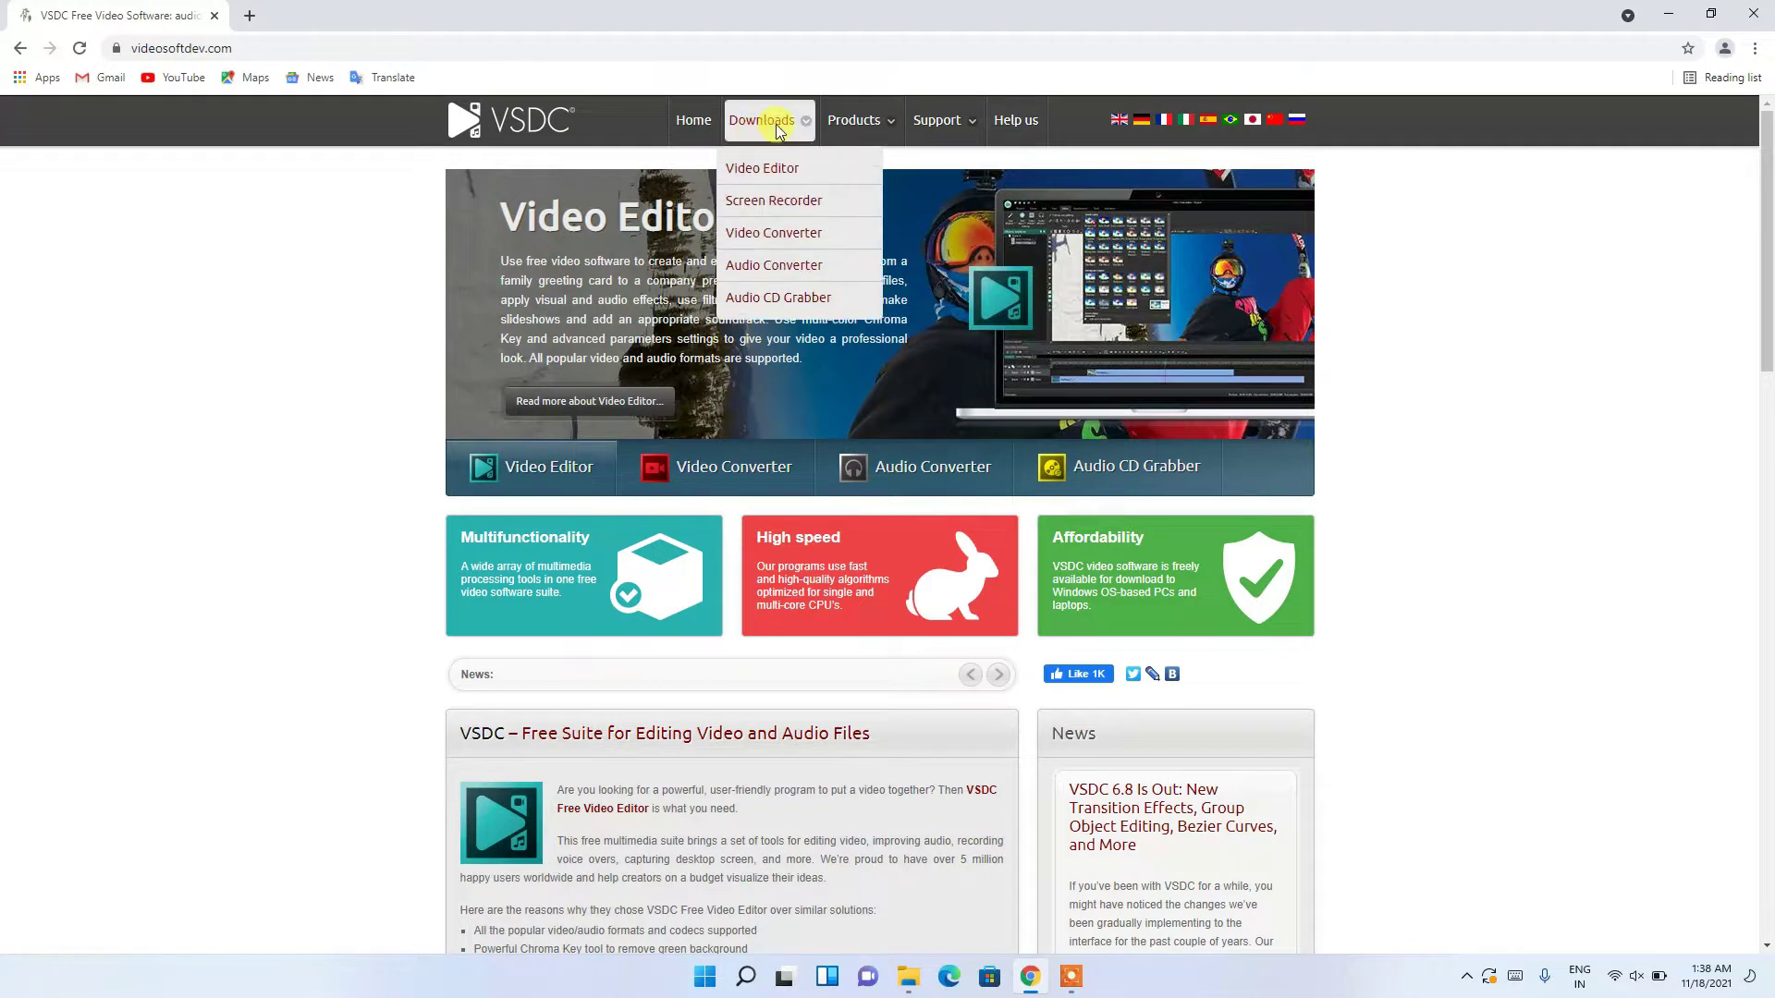
{"action": "left_click", "coordinate": [763, 172]}
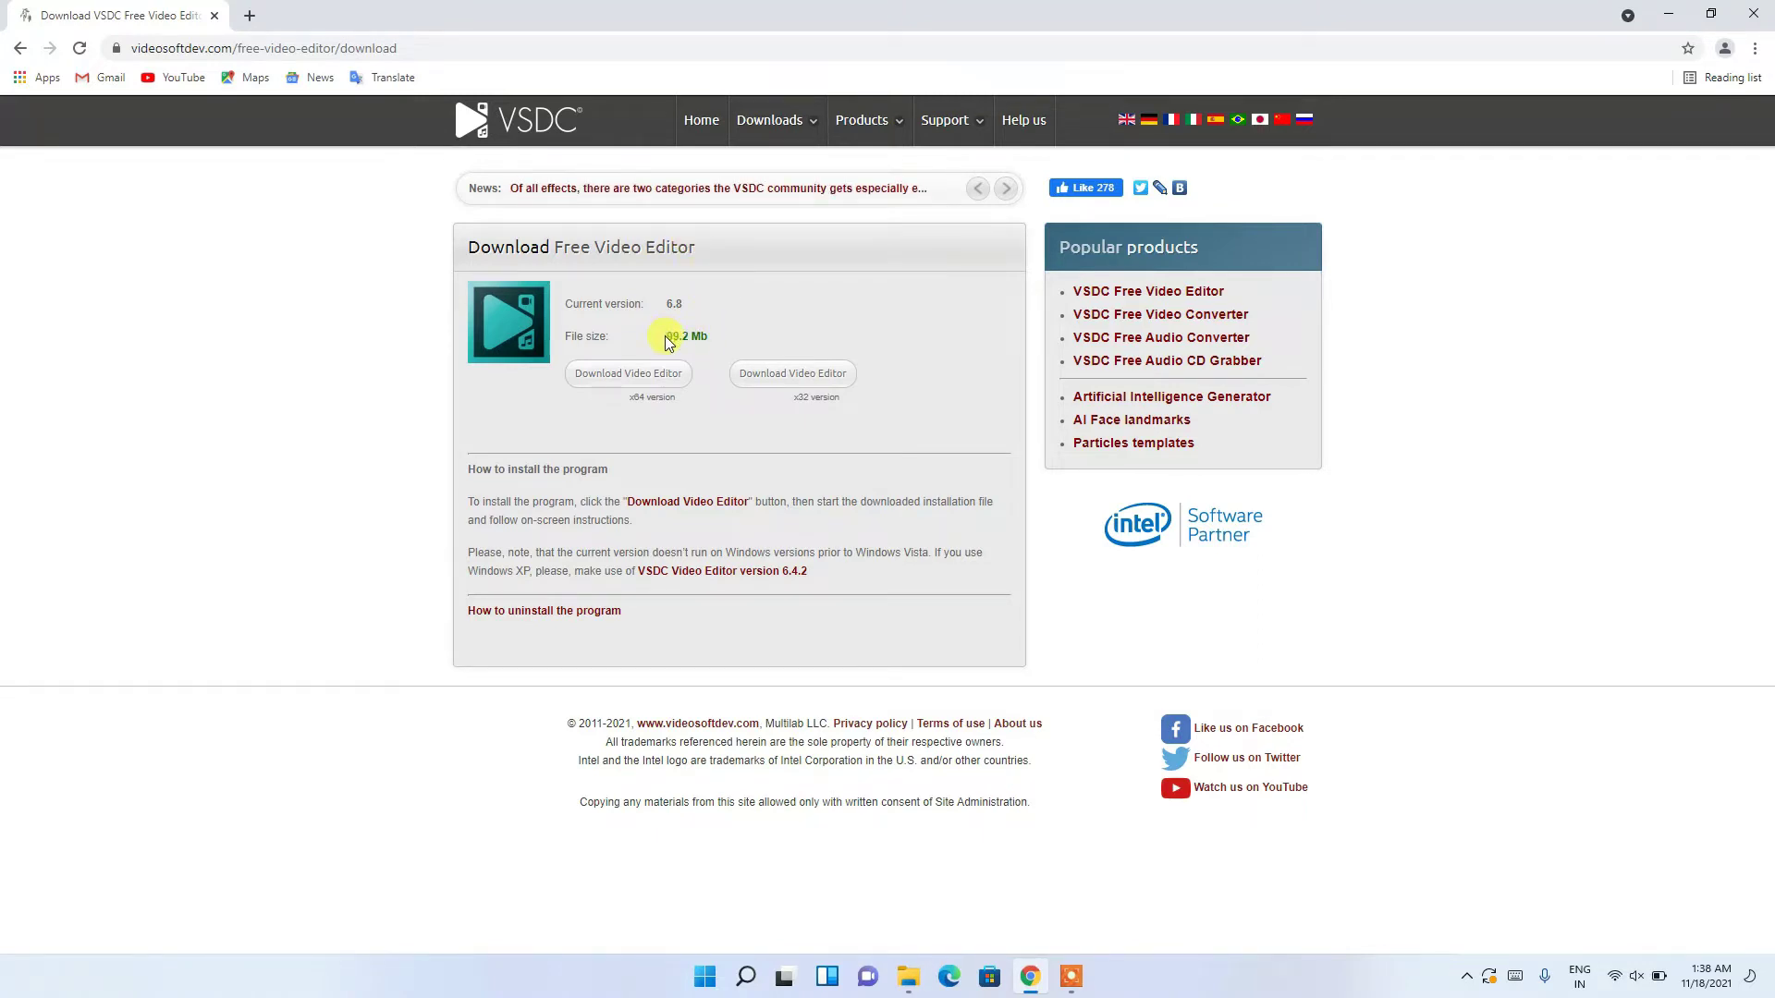
Check the version 6.8 (99.2 Mb) details and download the x64 installer.
{"action": "left_click_drag", "start_coordinate": [664, 338], "coordinate": [716, 344]}
{"action": "left_click", "coordinate": [722, 347]}
{"action": "triple_click", "coordinate": [676, 303]}
{"action": "left_click", "coordinate": [703, 307]}
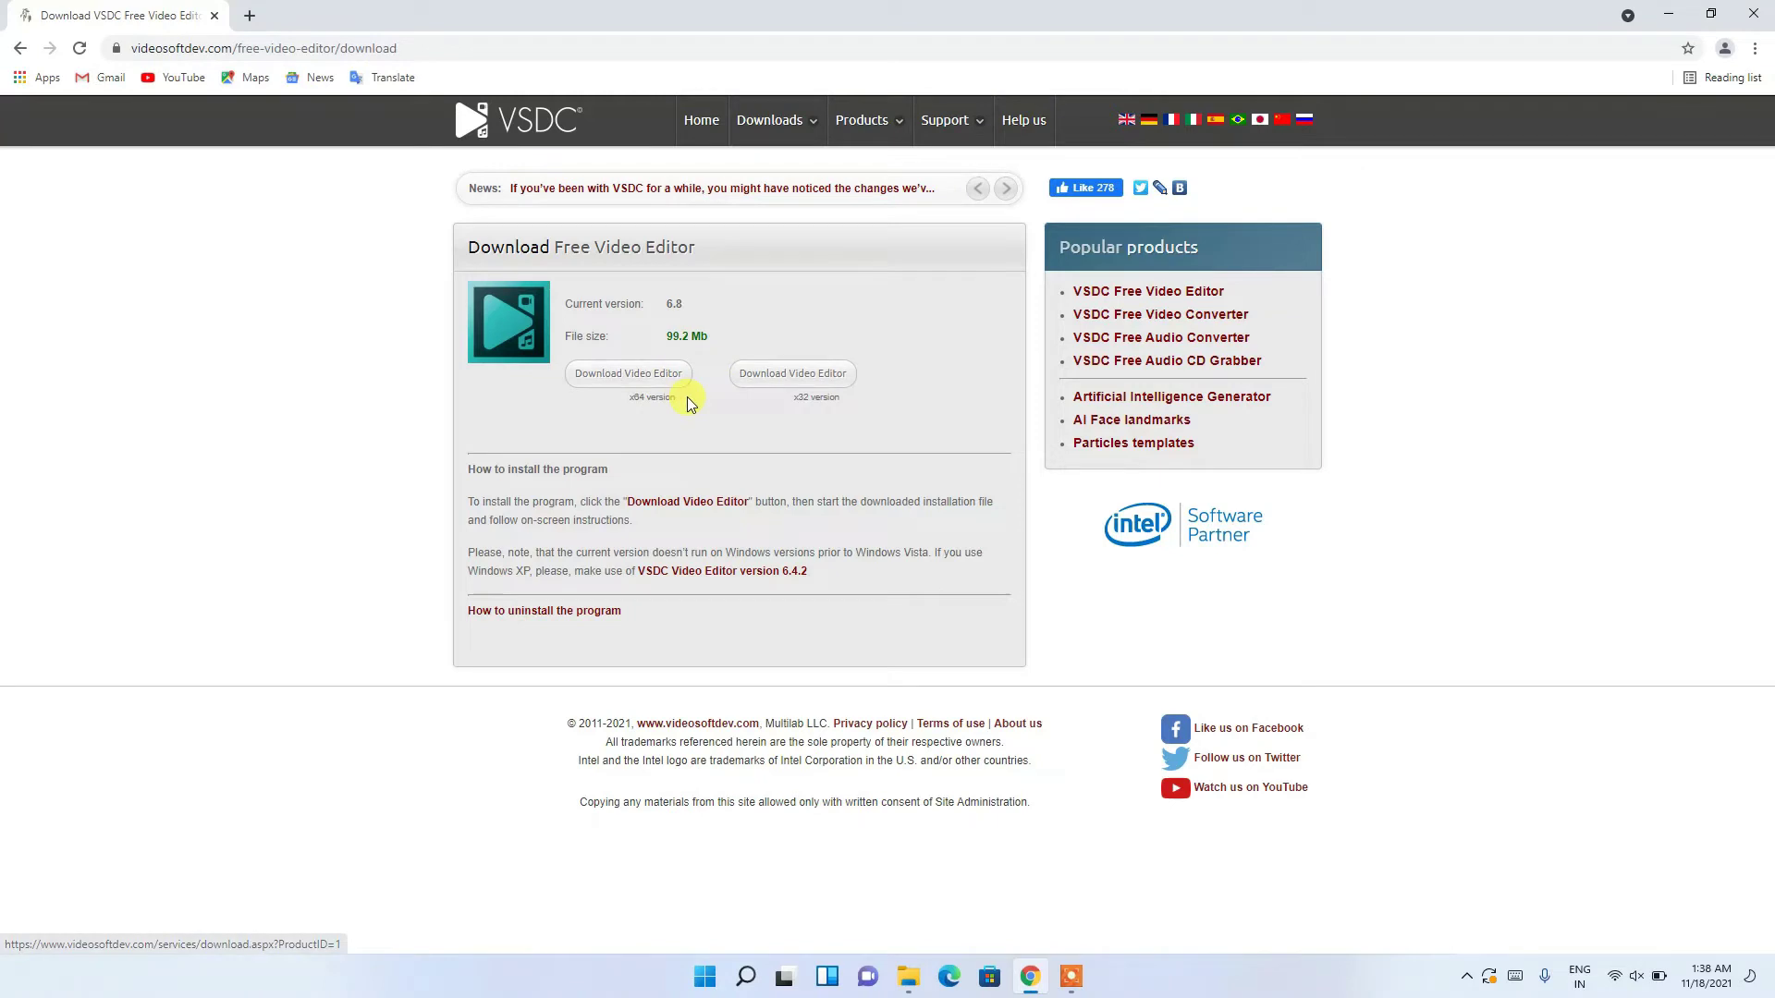
{"action": "left_click", "coordinate": [626, 377]}
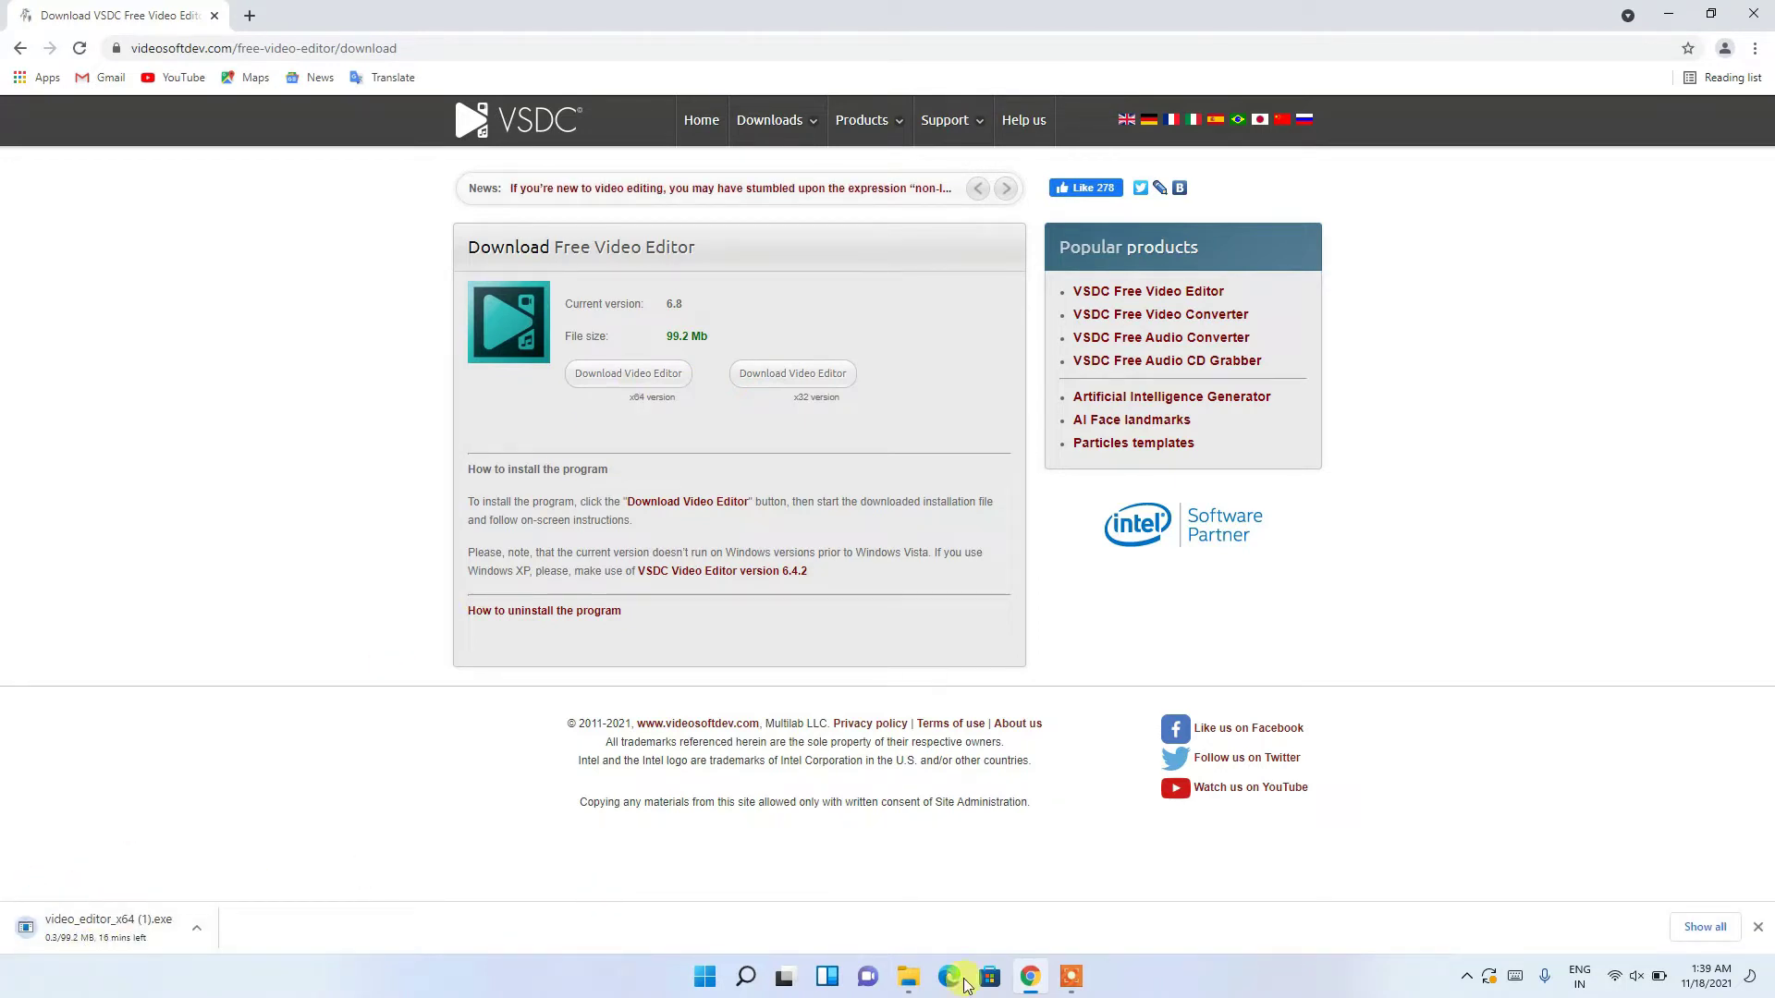
Cancel and remove the duplicate installer download, then open Downloads\Software in File Explorer.
{"action": "left_click", "coordinate": [1718, 928]}
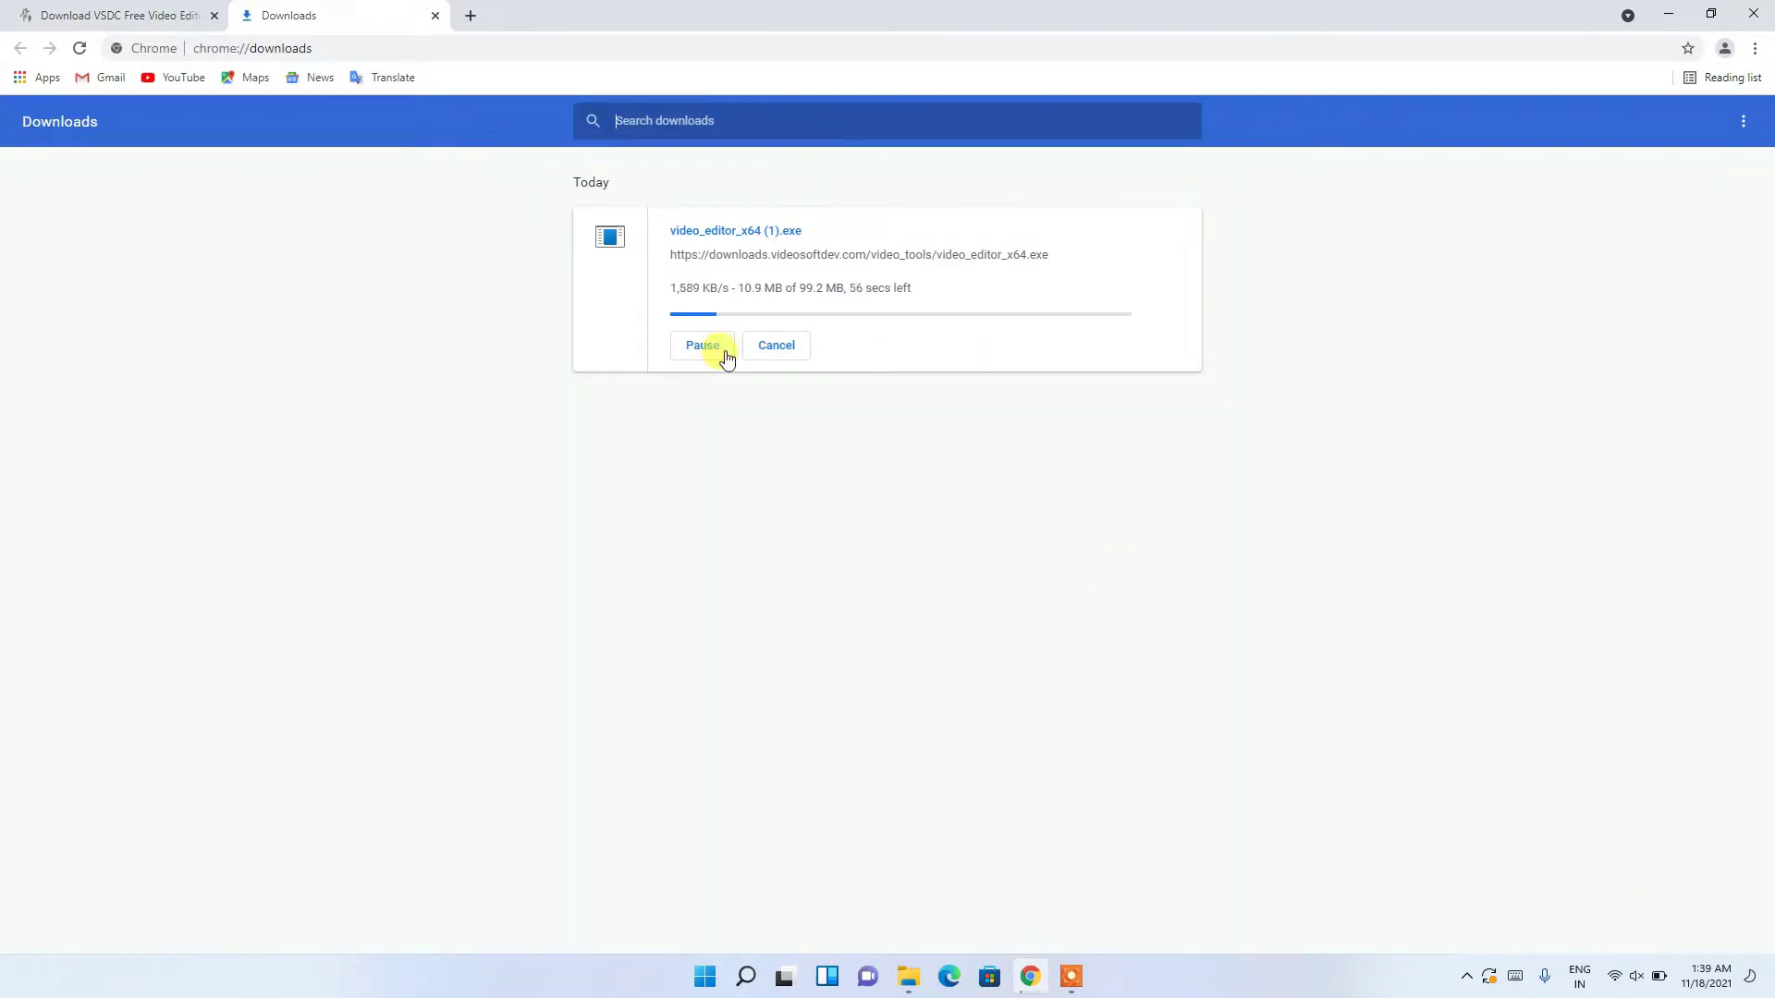
{"action": "left_click", "coordinate": [713, 347]}
{"action": "left_click", "coordinate": [775, 347]}
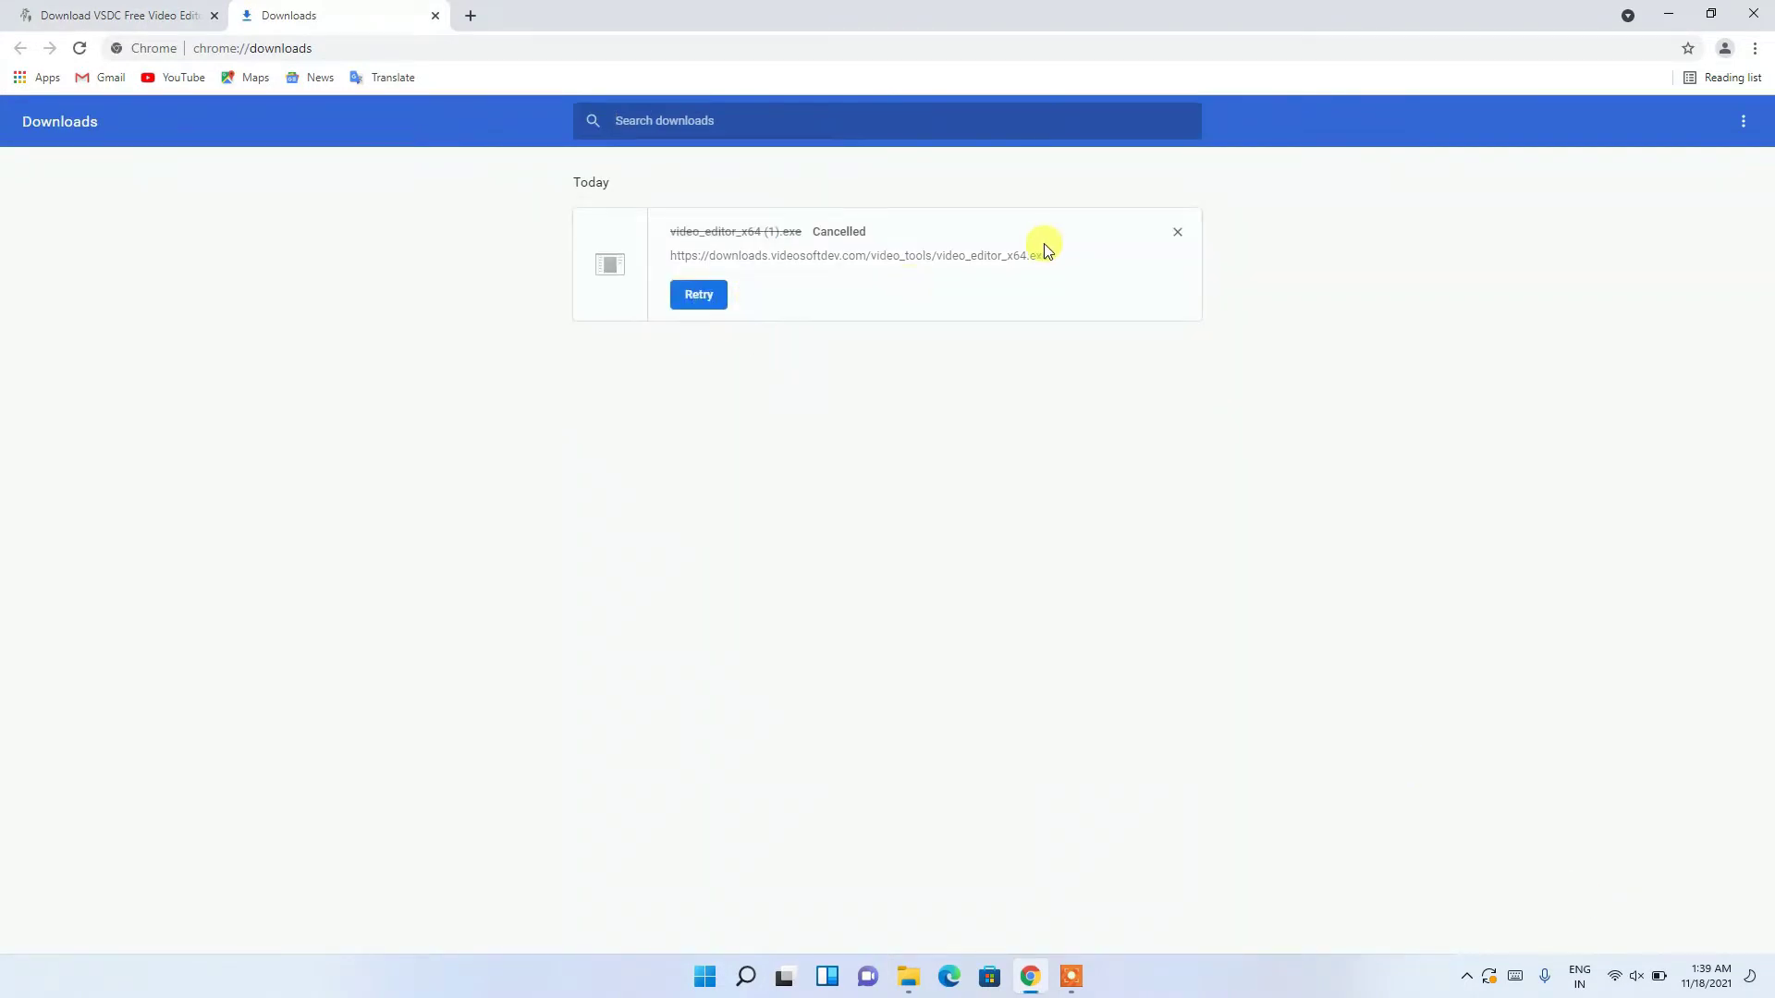
{"action": "left_click", "coordinate": [1178, 232]}
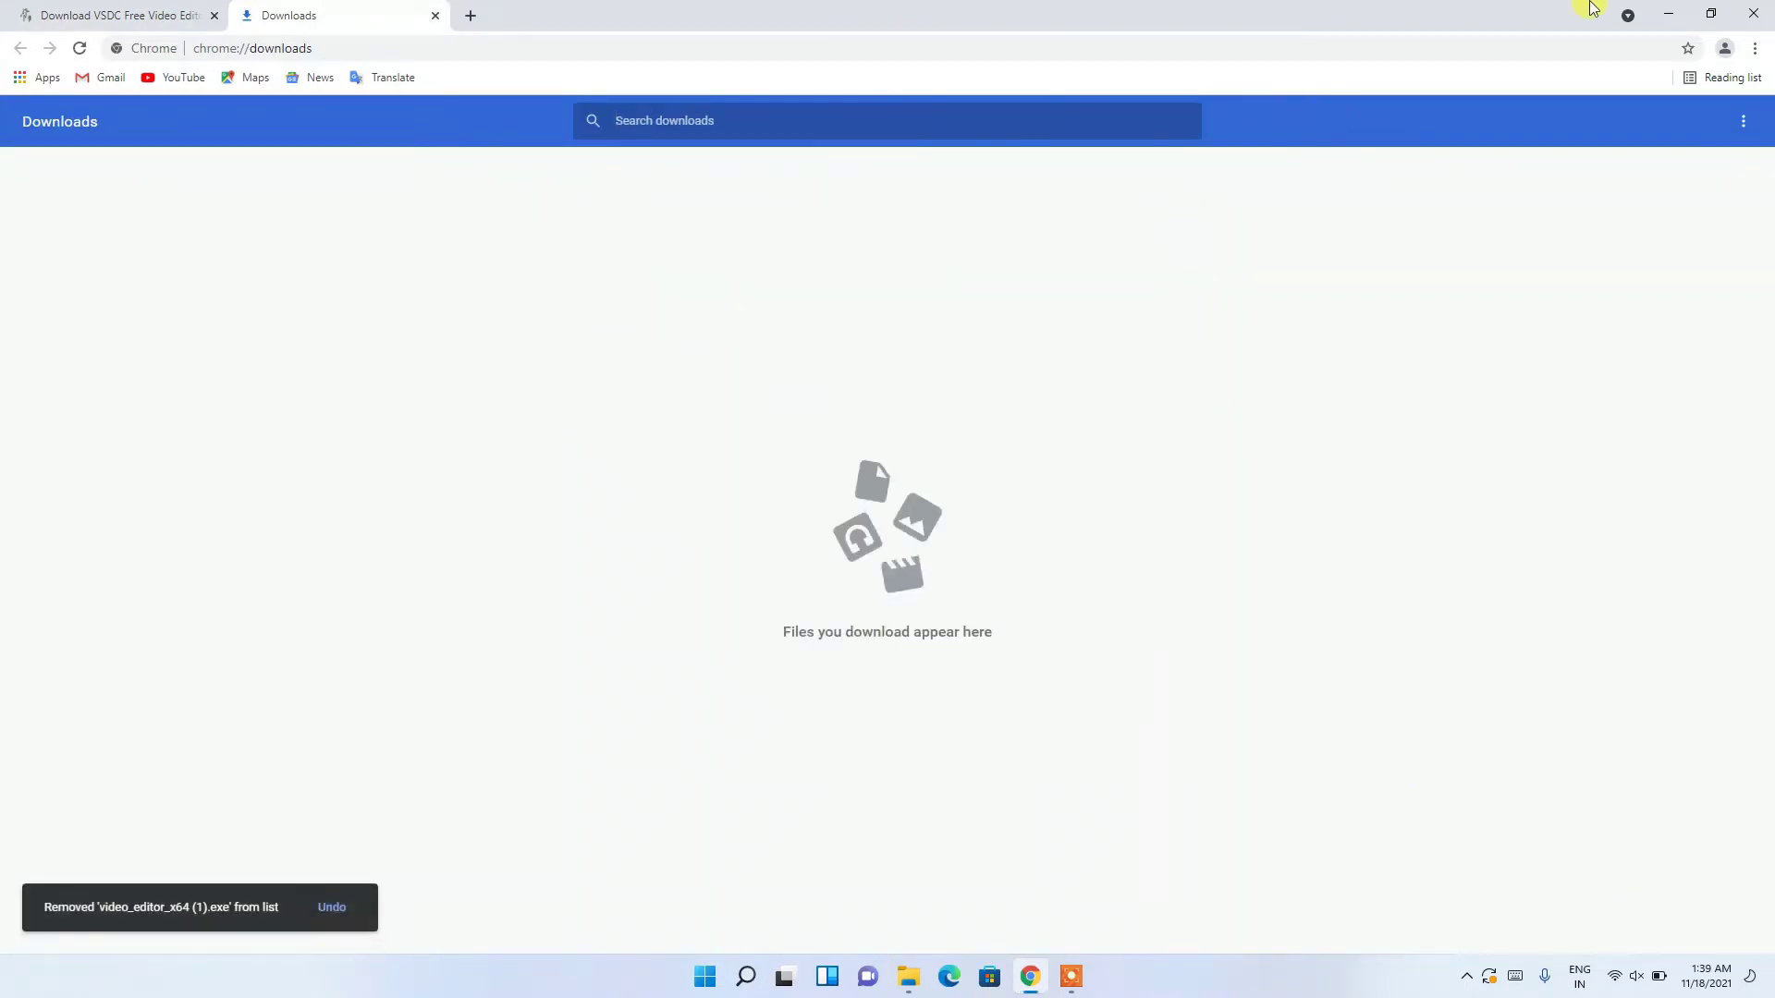
{"action": "left_click", "coordinate": [1669, 13]}
{"action": "left_click", "coordinate": [905, 974]}
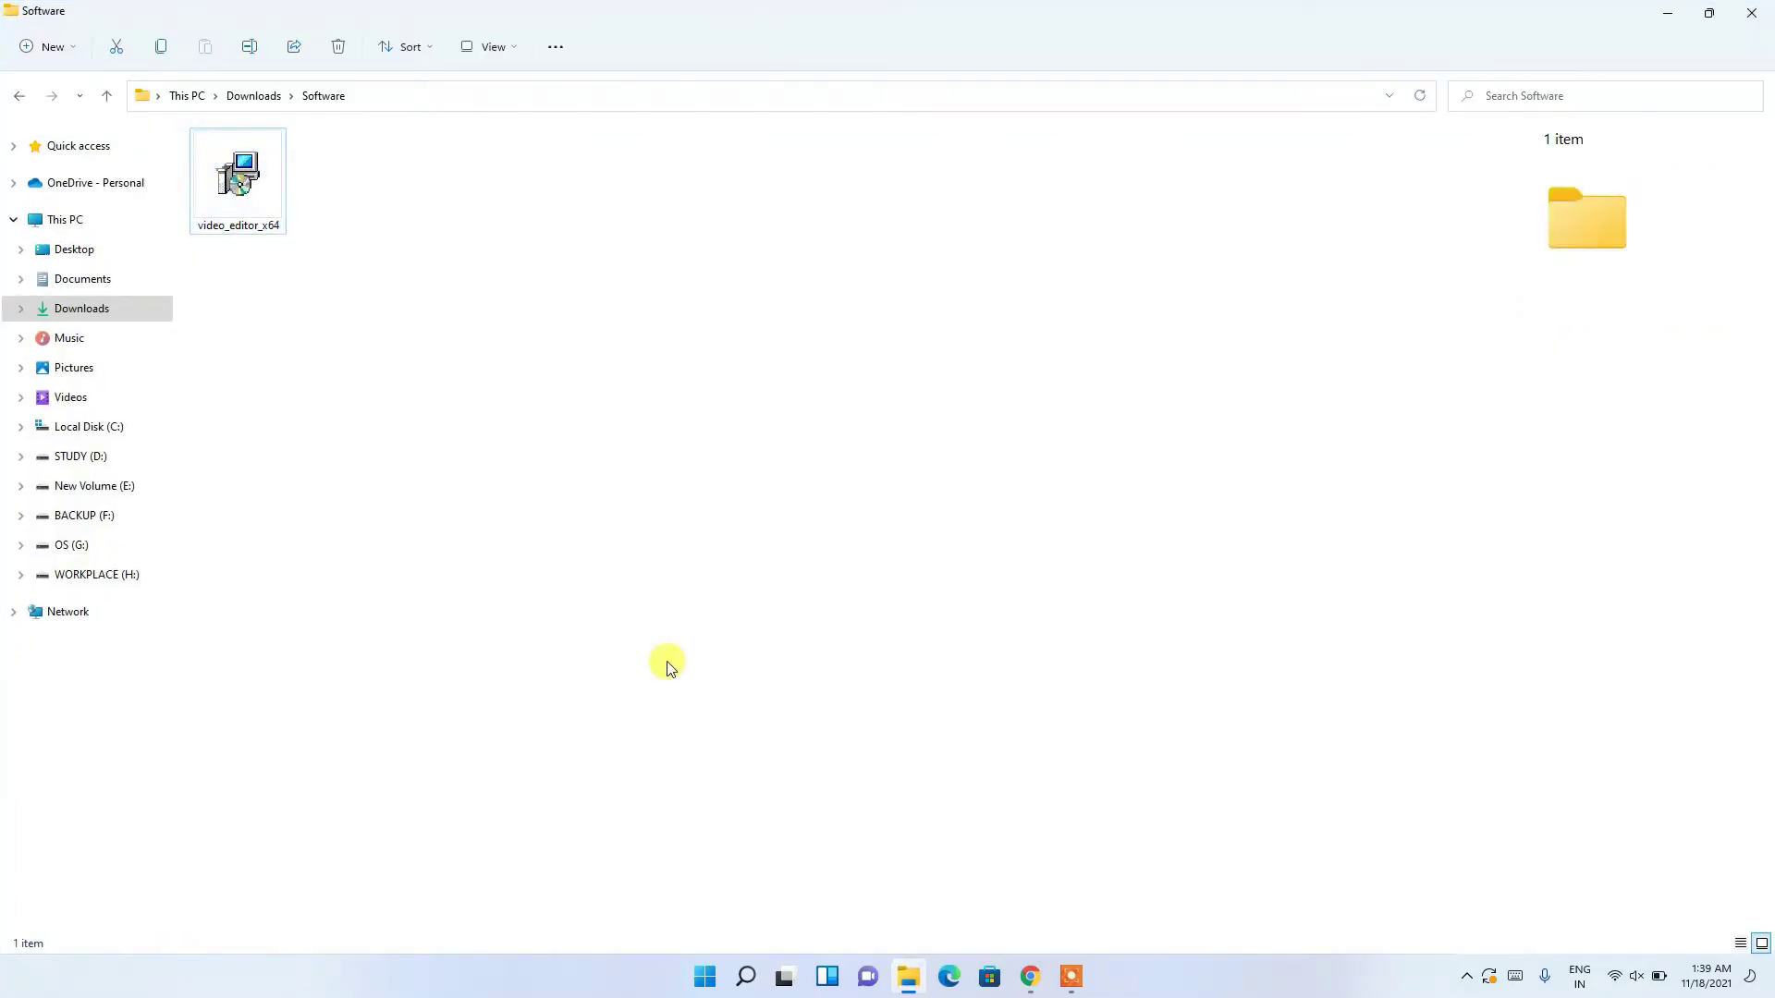
Launch the video_editor_x64 installer from the Downloads\Software folder.
{"action": "left_click", "coordinate": [257, 183]}
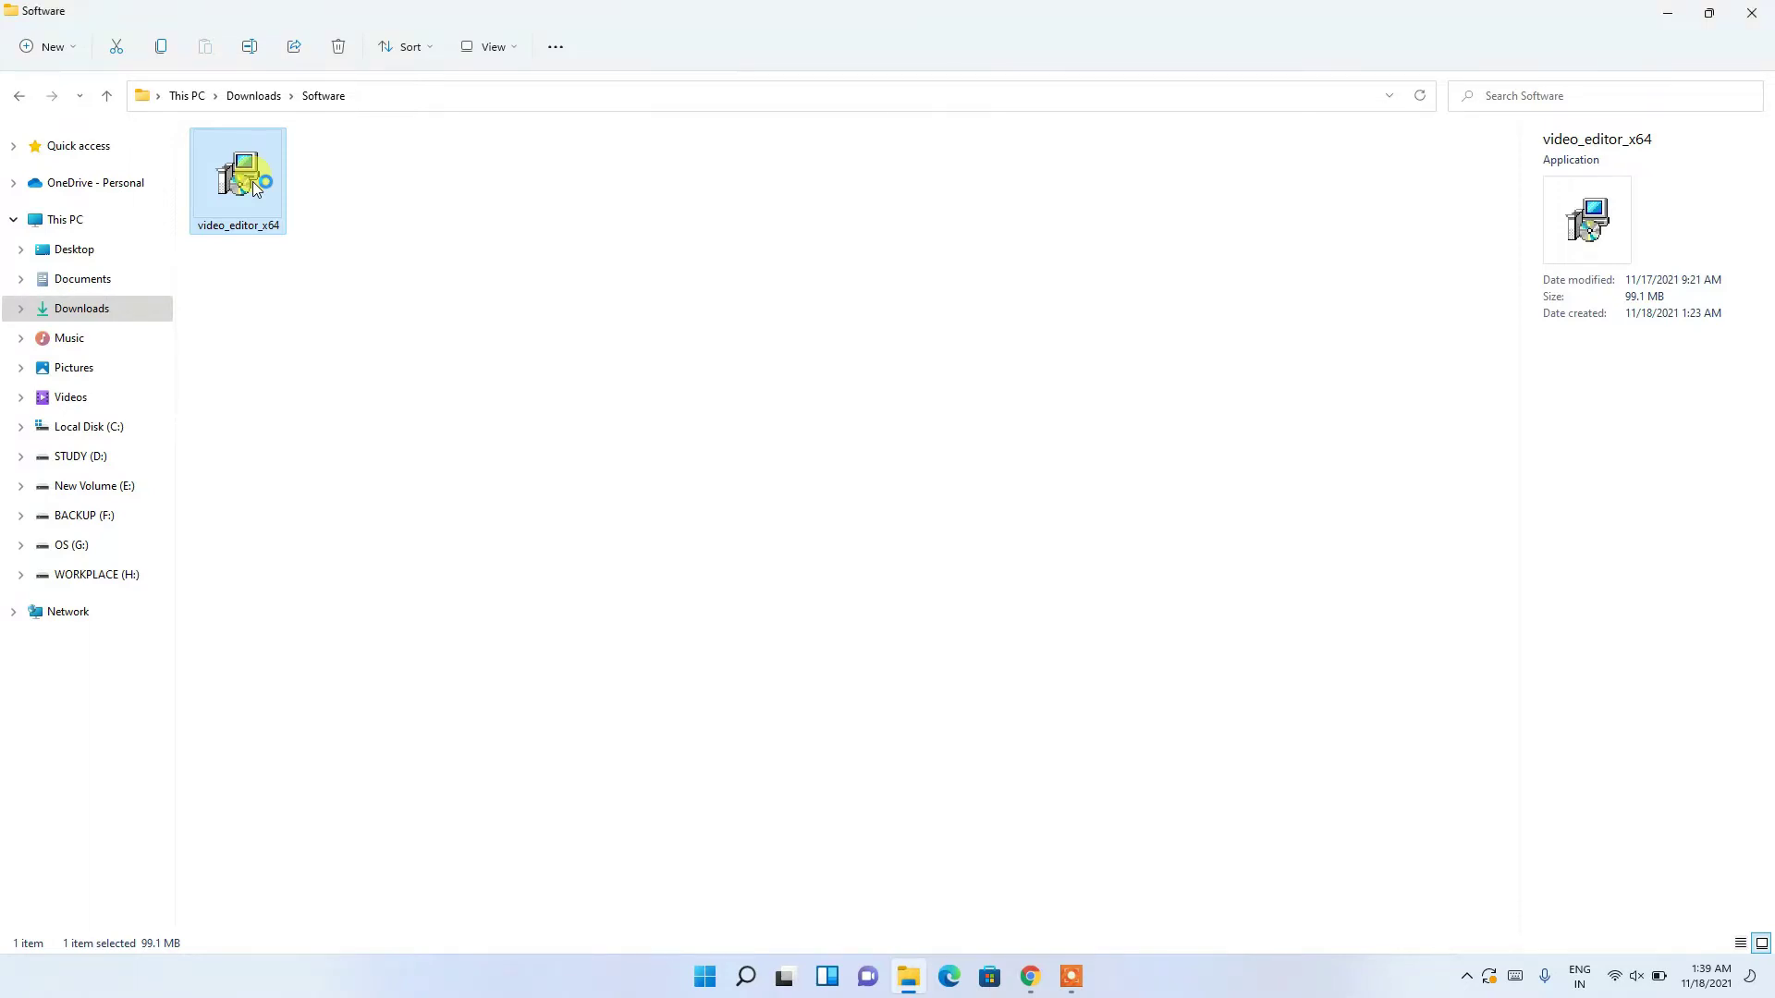
{"action": "double_click", "coordinate": [252, 181]}
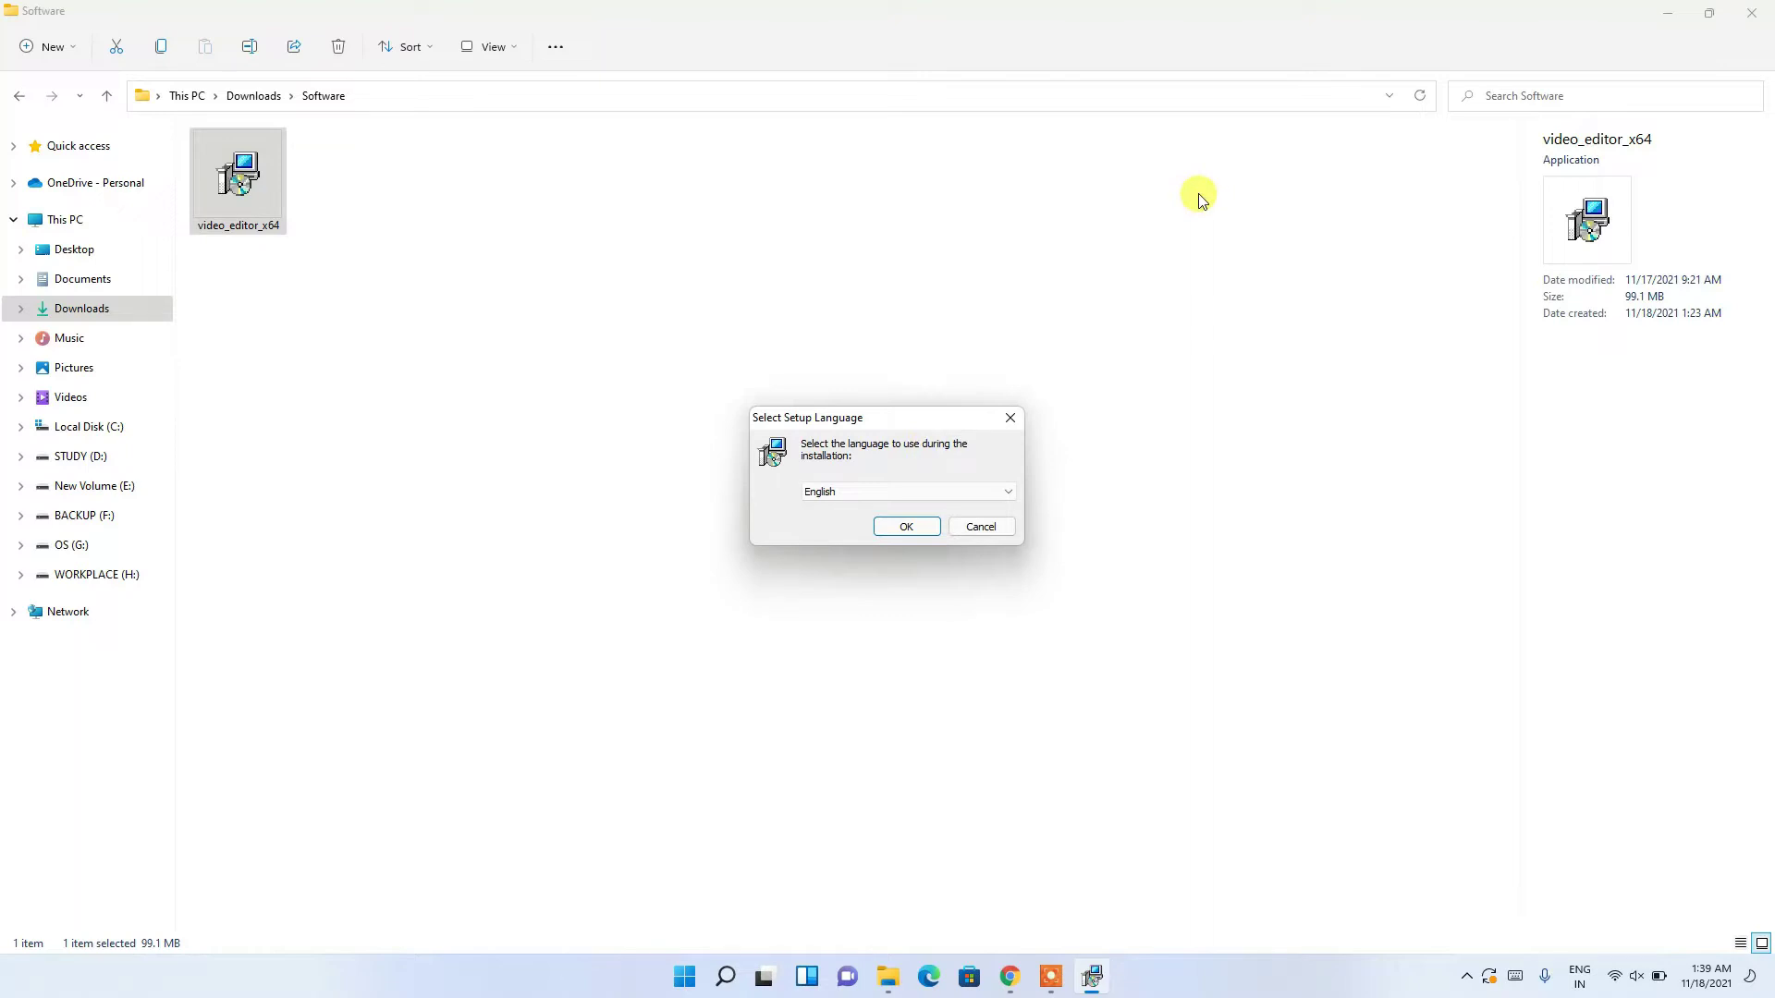
Confirm English as the setup language to reach the version 6.8.6.352 welcome page.
{"action": "left_click", "coordinate": [1664, 11]}
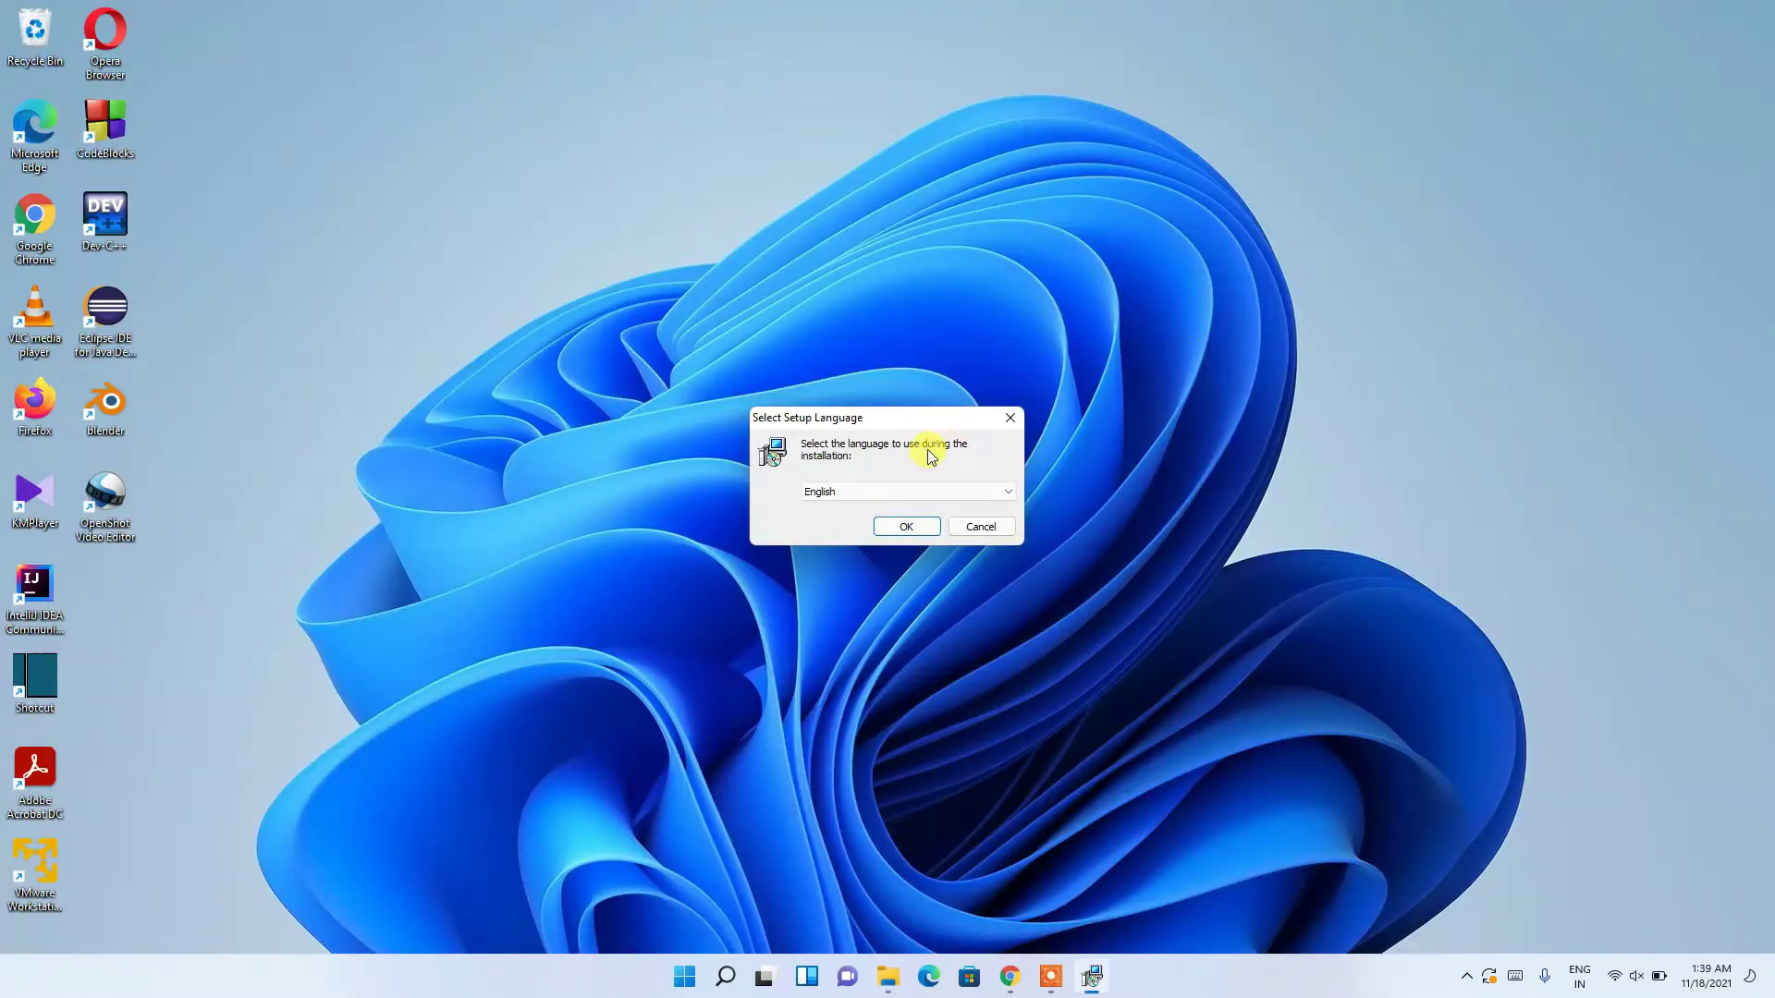
{"action": "left_click", "coordinate": [982, 486]}
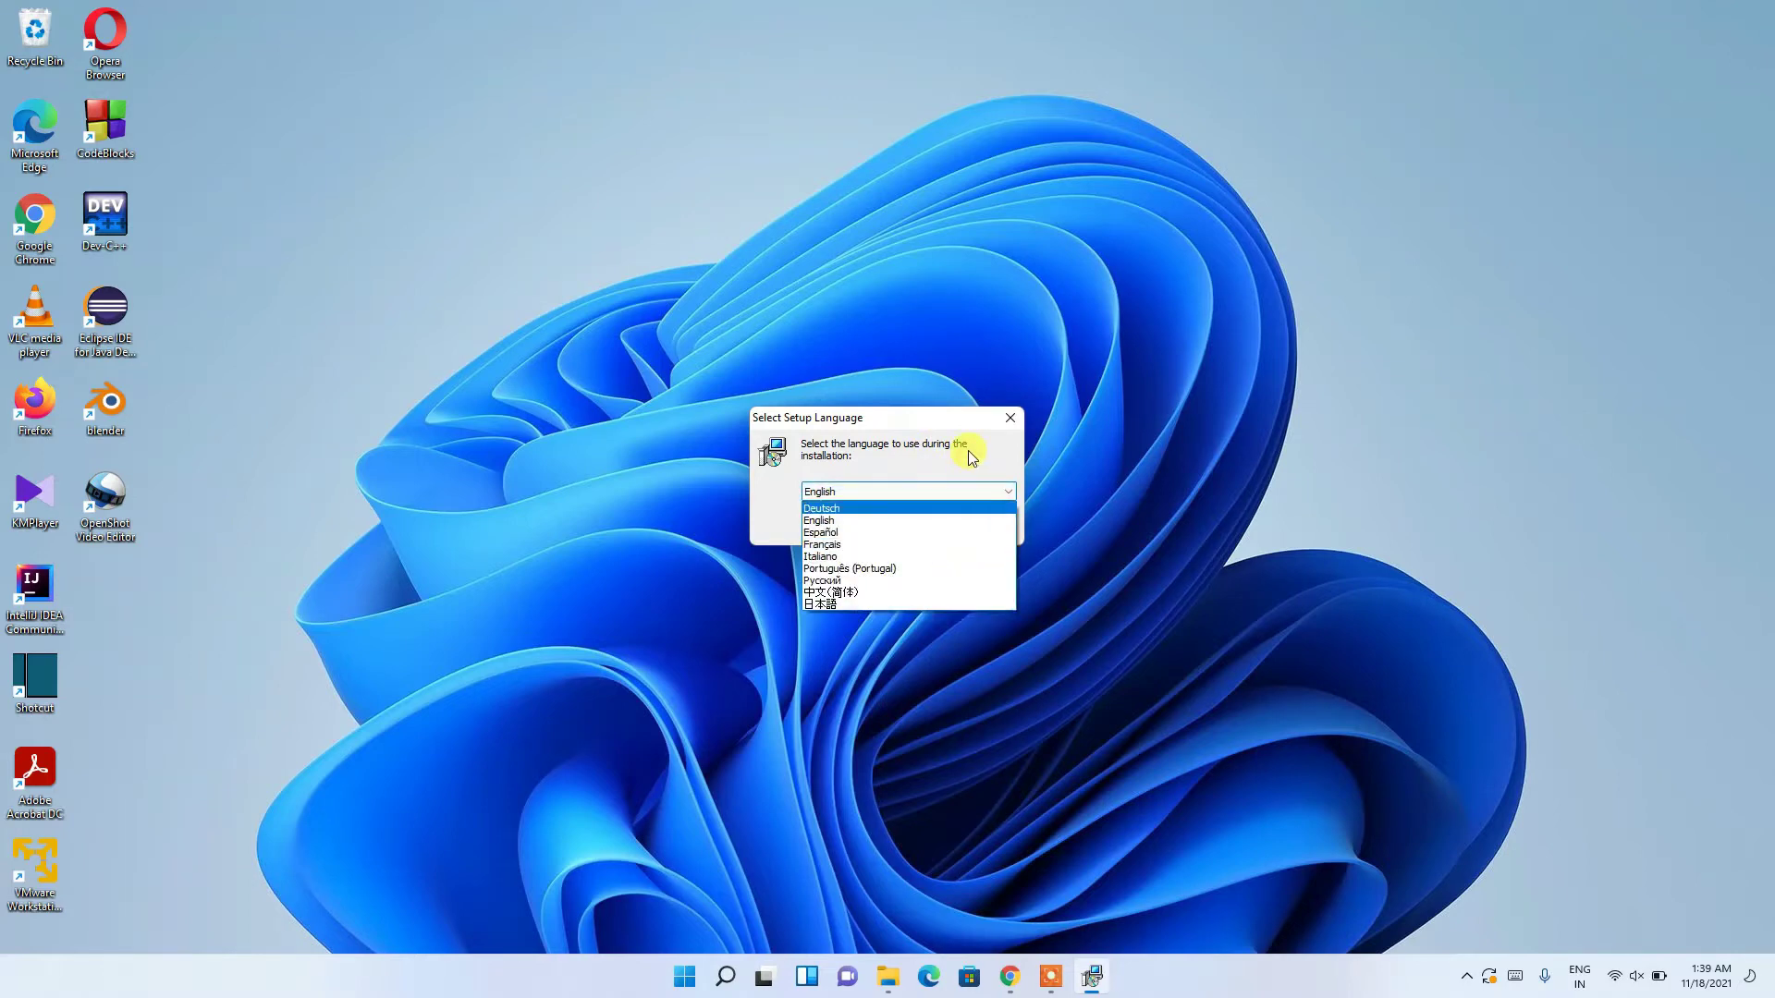
{"action": "left_click", "coordinate": [970, 458]}
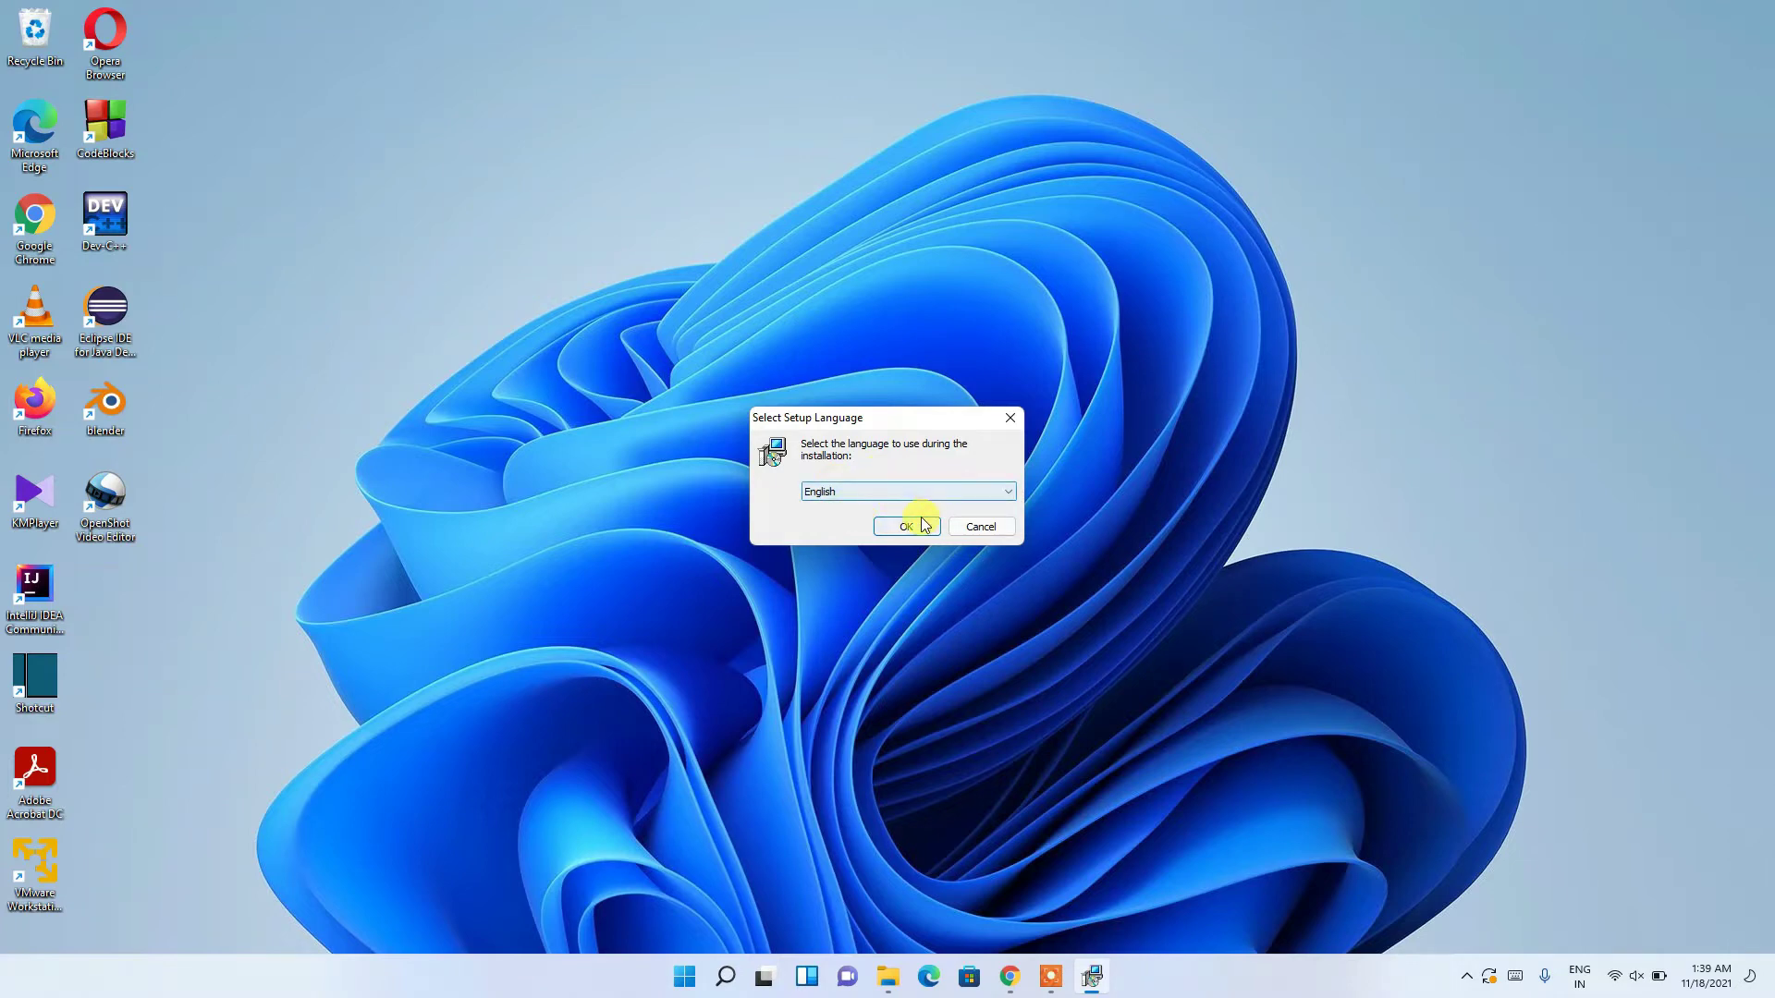
{"action": "left_click", "coordinate": [915, 525]}
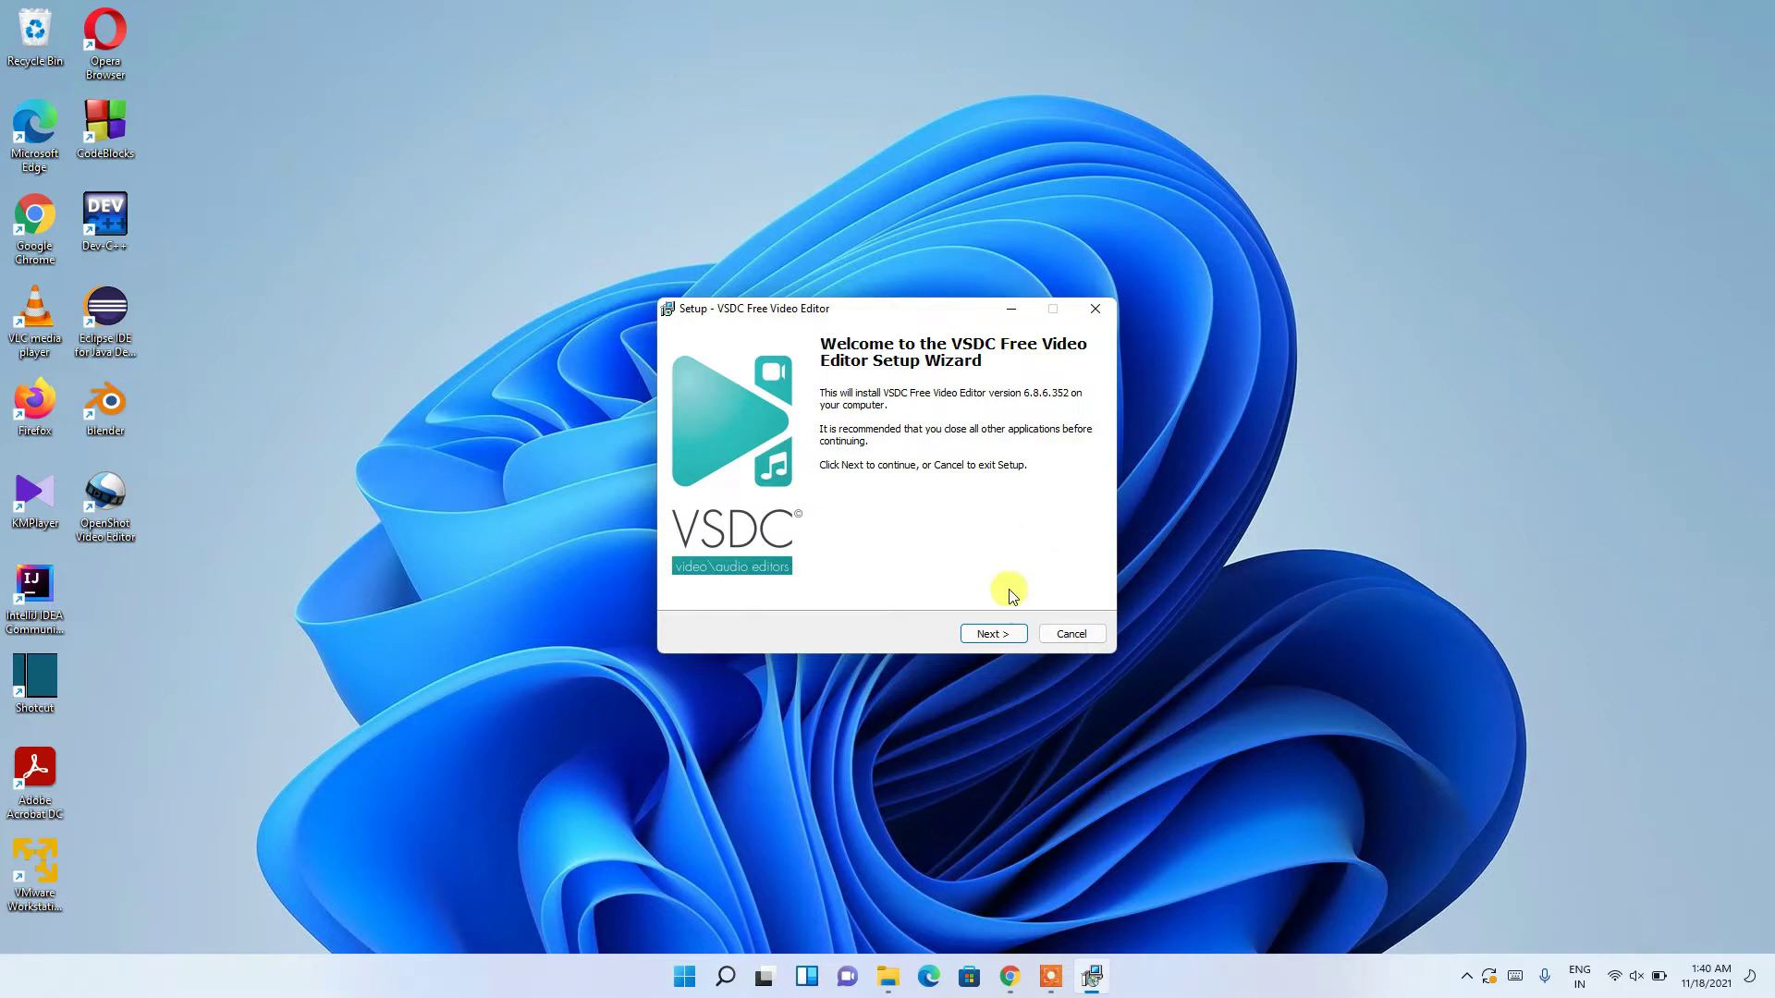
Accept the license agreement and continue to the information page.
{"action": "left_click", "coordinate": [990, 631]}
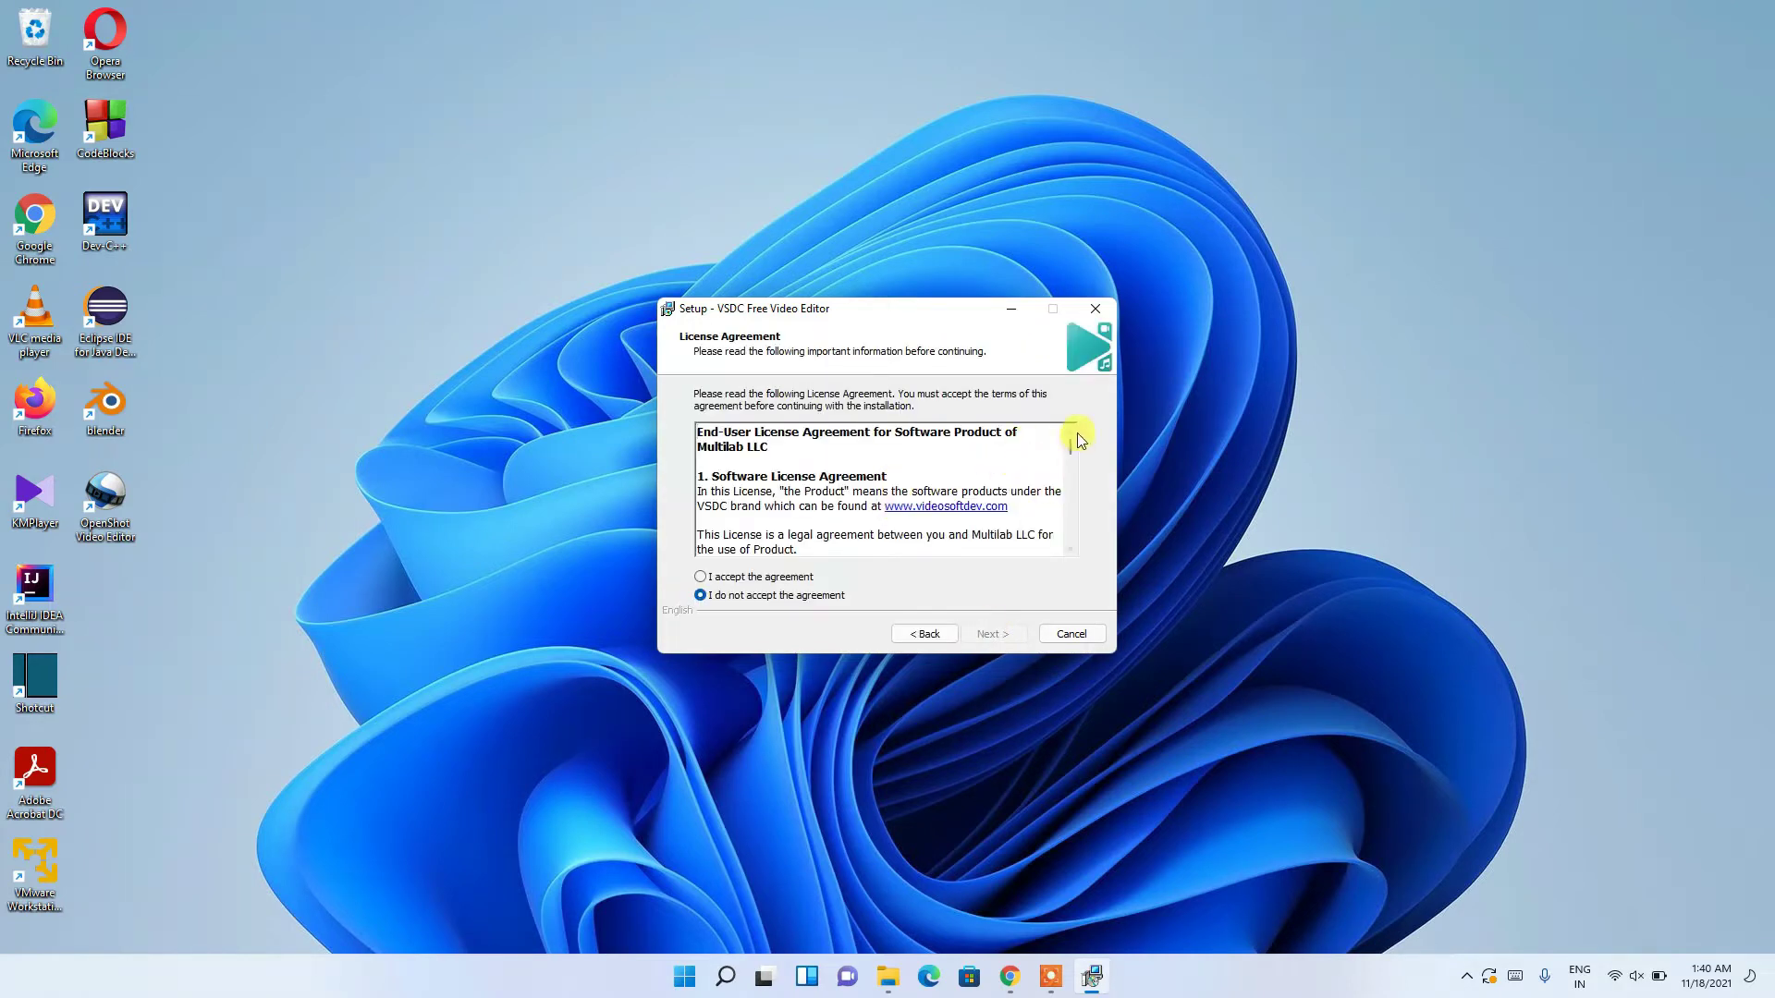
{"action": "left_click_drag", "start_coordinate": [1069, 450], "coordinate": [1072, 490]}
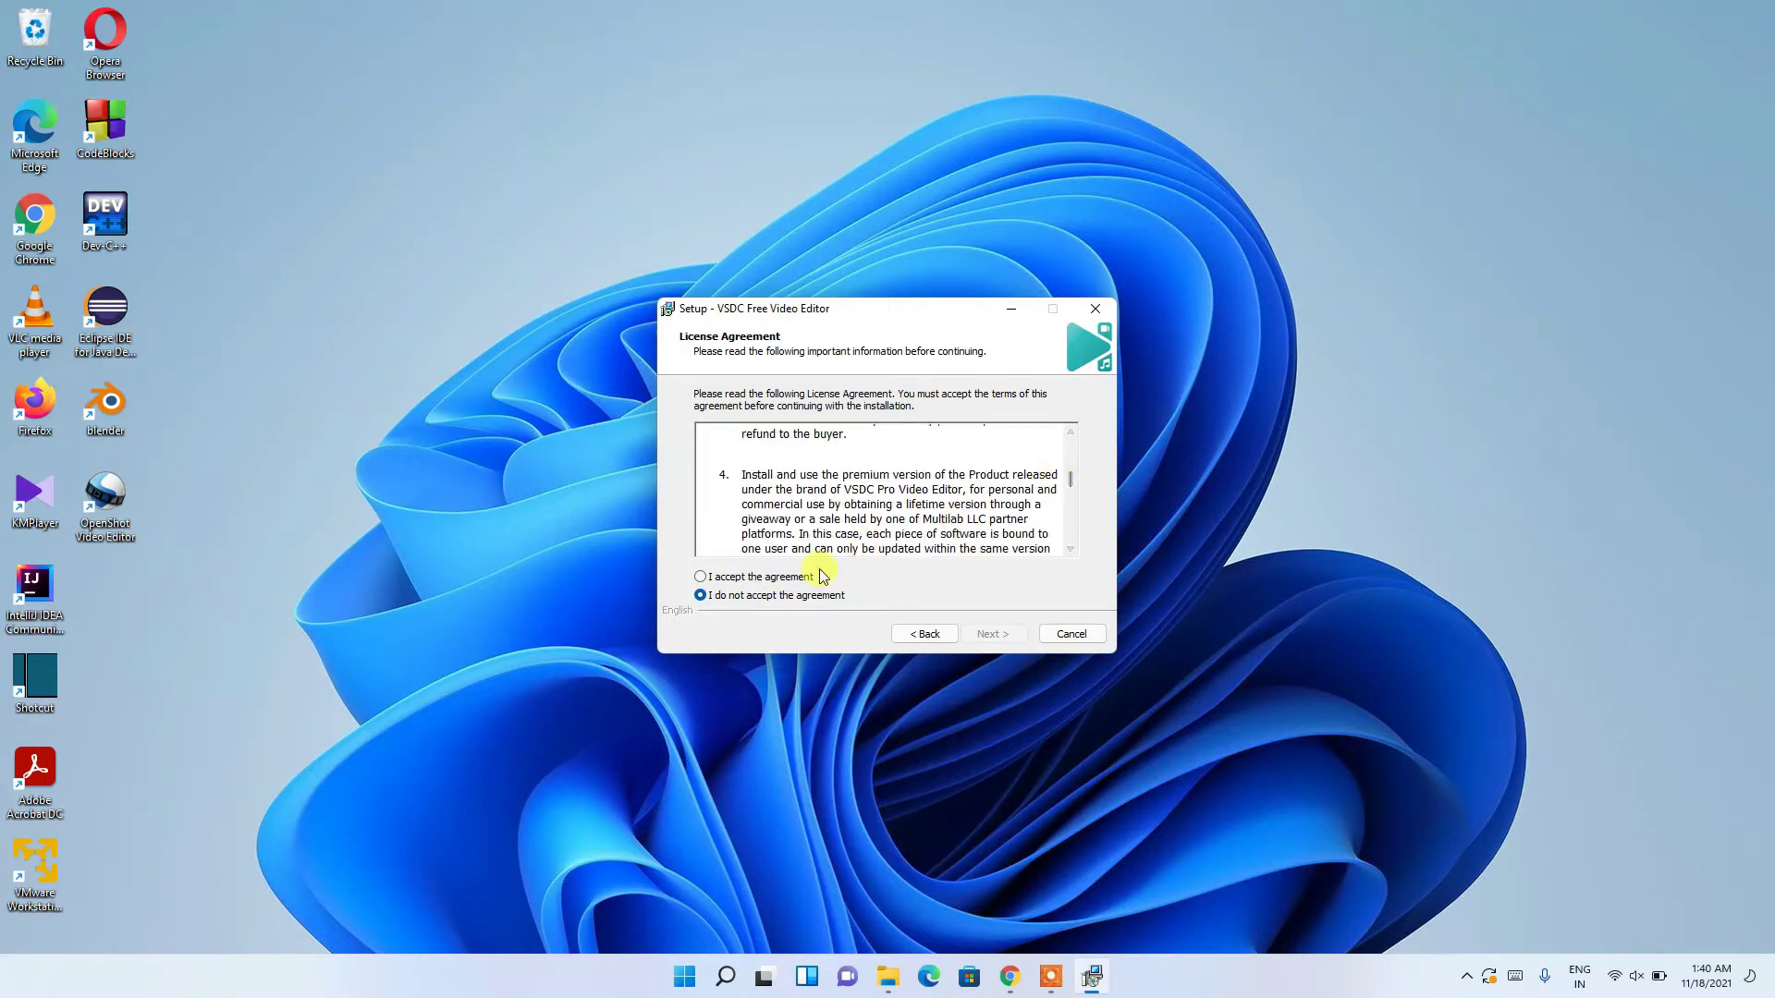
{"action": "left_click", "coordinate": [747, 582]}
{"action": "left_click", "coordinate": [989, 634]}
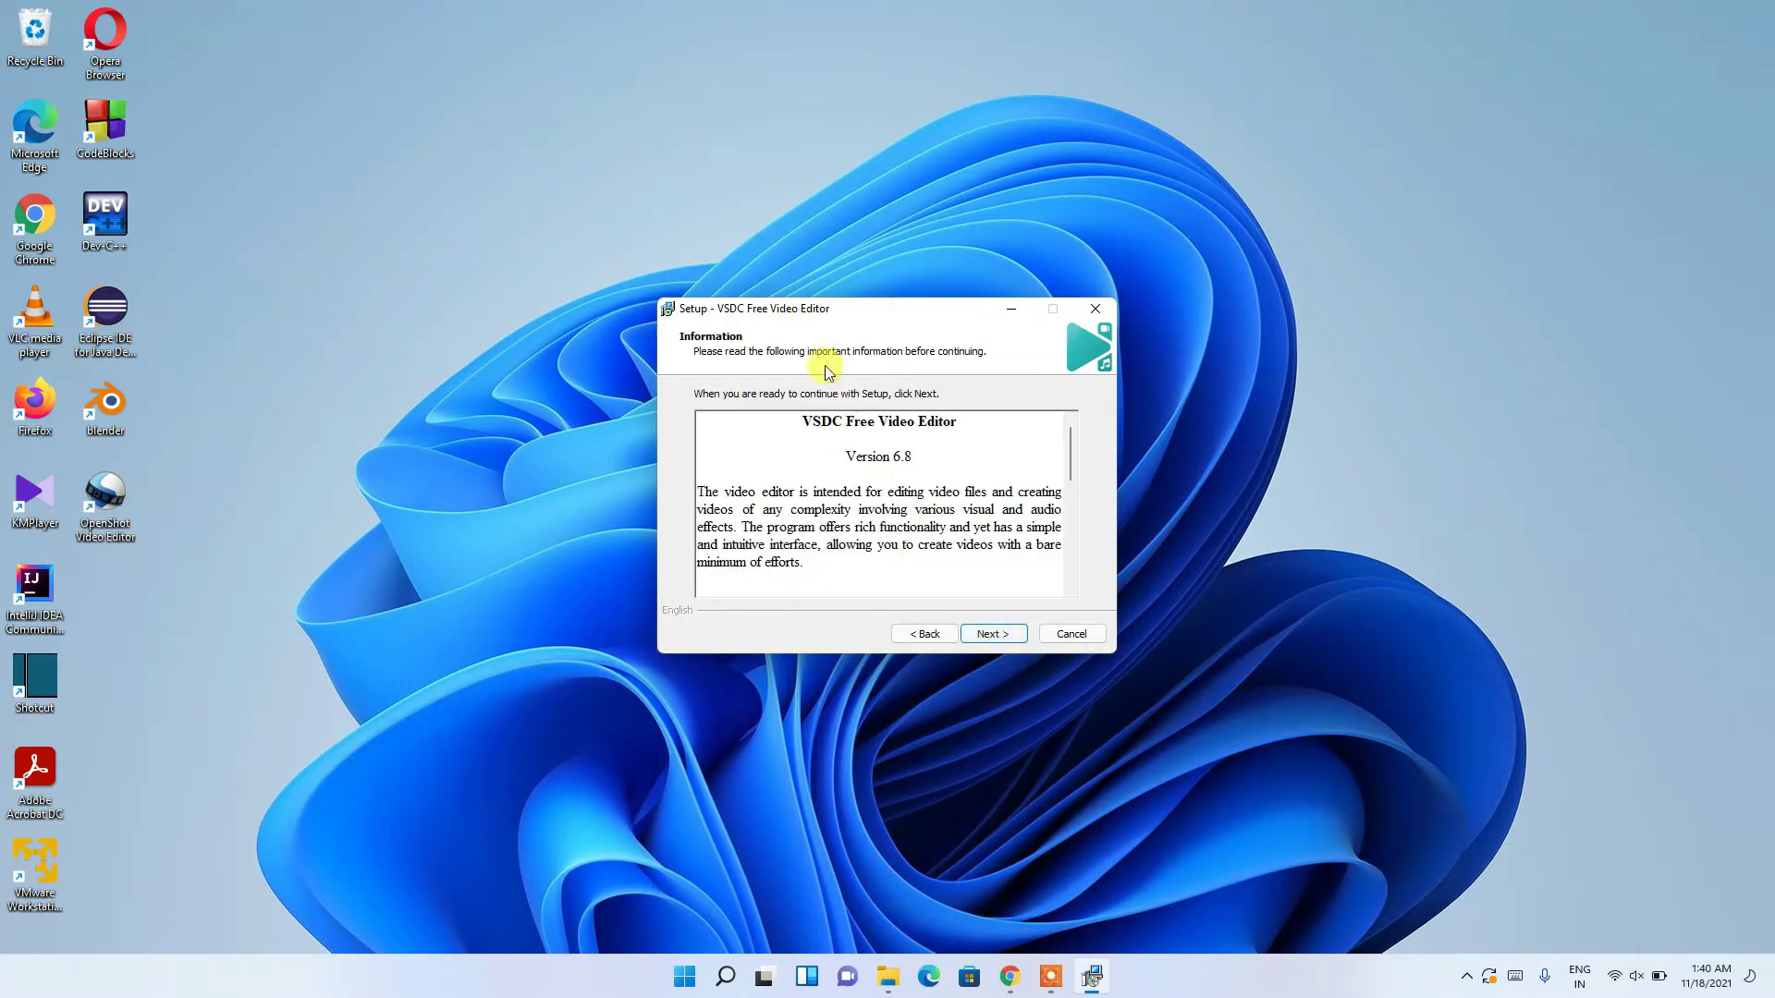
Read the Version 6.8 information page and continue to Select Destination Location.
{"action": "left_click_drag", "start_coordinate": [1068, 440], "coordinate": [1100, 401]}
{"action": "left_click_drag", "start_coordinate": [912, 459], "coordinate": [812, 449]}
{"action": "left_click_drag", "start_coordinate": [908, 491], "coordinate": [1005, 533]}
{"action": "left_click", "coordinate": [1005, 533]}
{"action": "left_click", "coordinate": [1007, 631]}
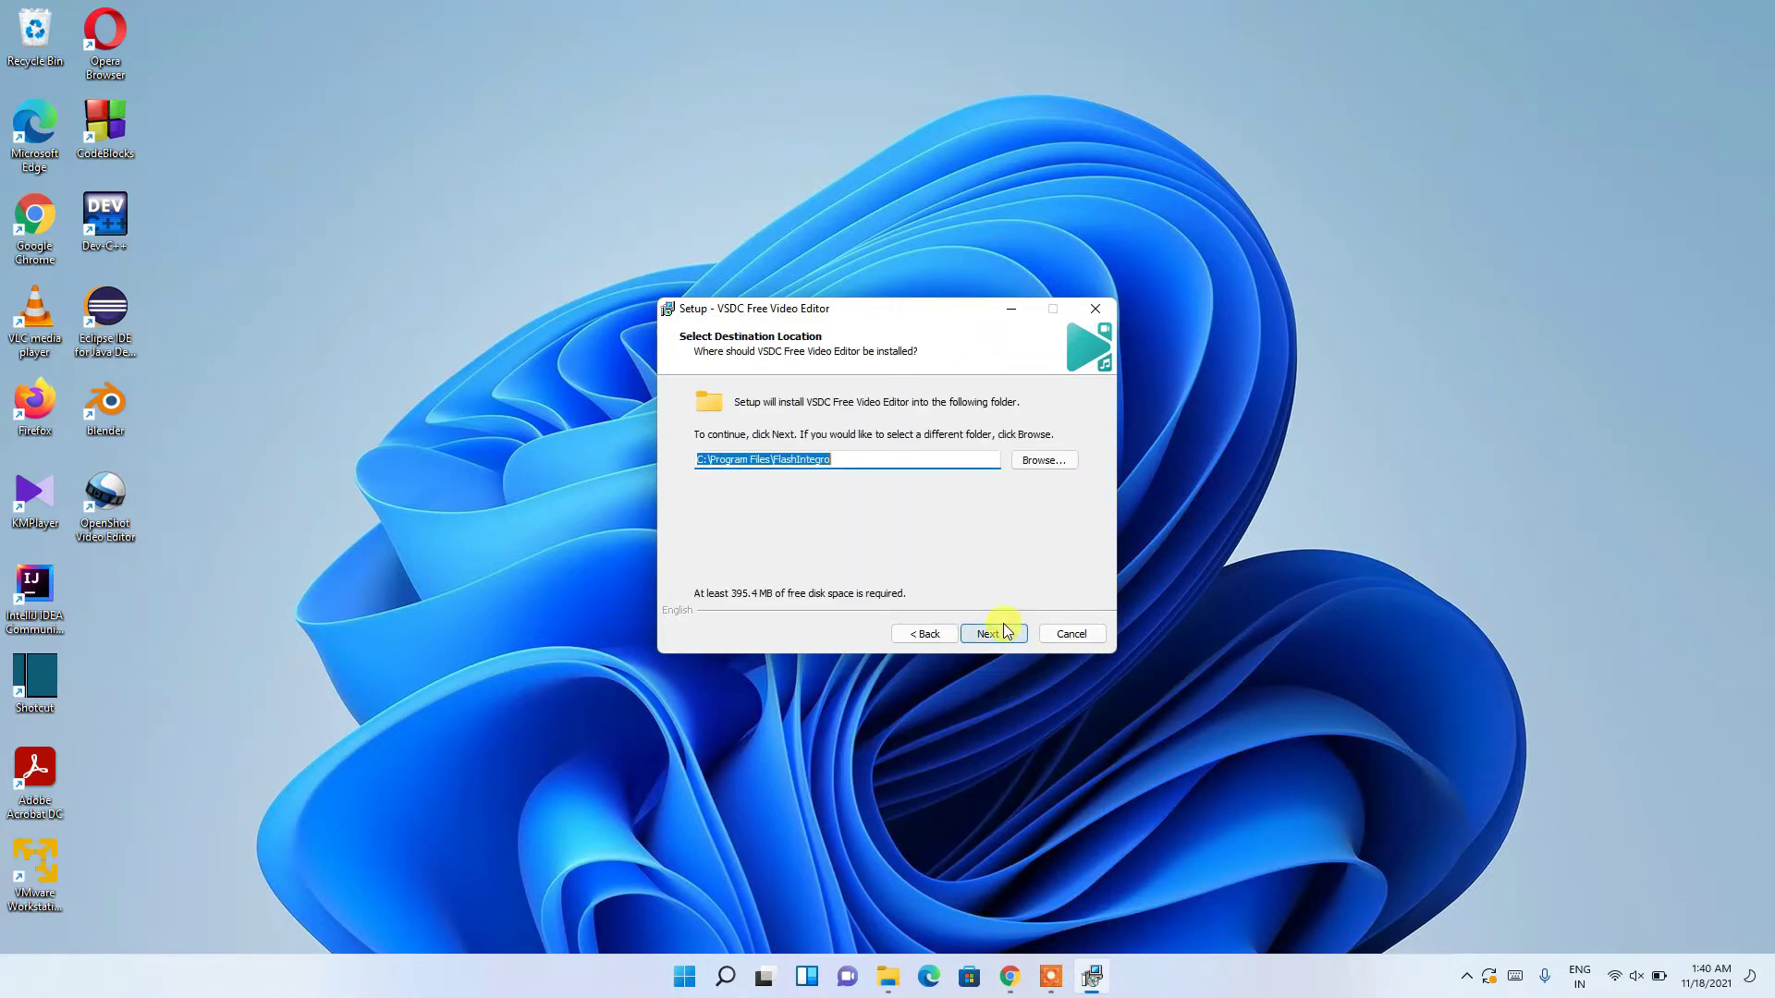
Keep C:\Program Files\FlashIntegro as install folder and the default Start Menu folder.
{"action": "left_click", "coordinate": [899, 467]}
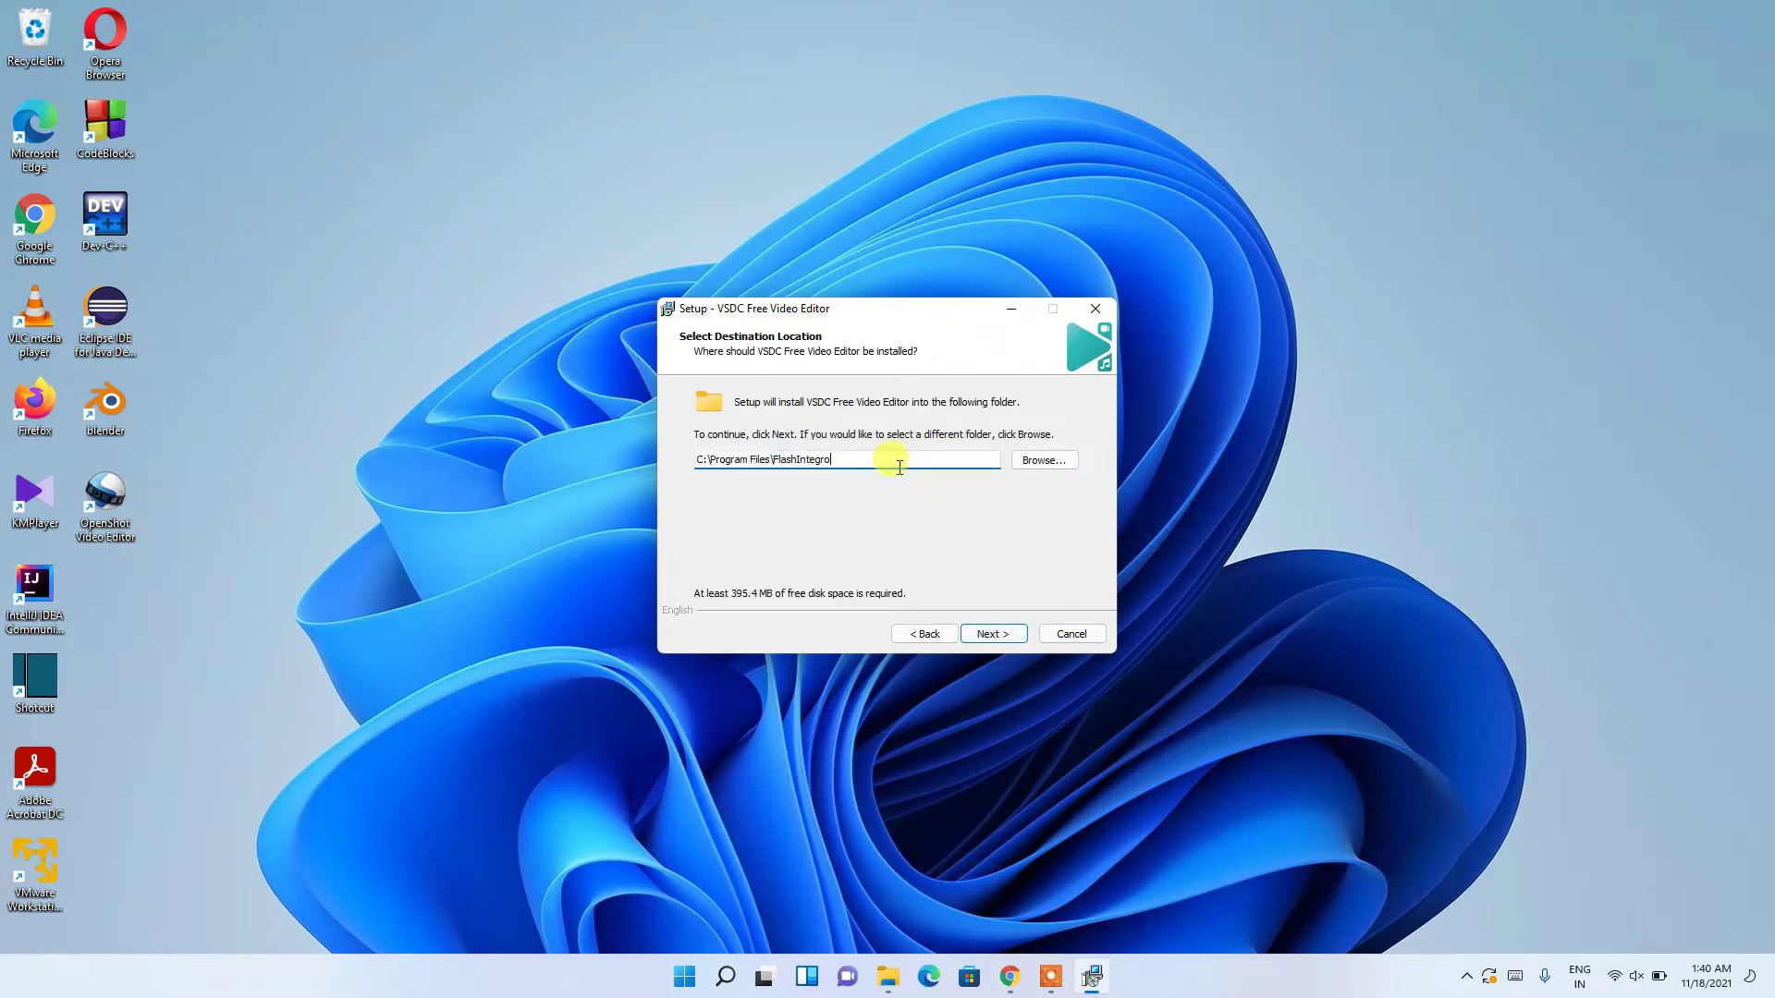
{"action": "left_click_drag", "start_coordinate": [899, 466], "coordinate": [583, 430]}
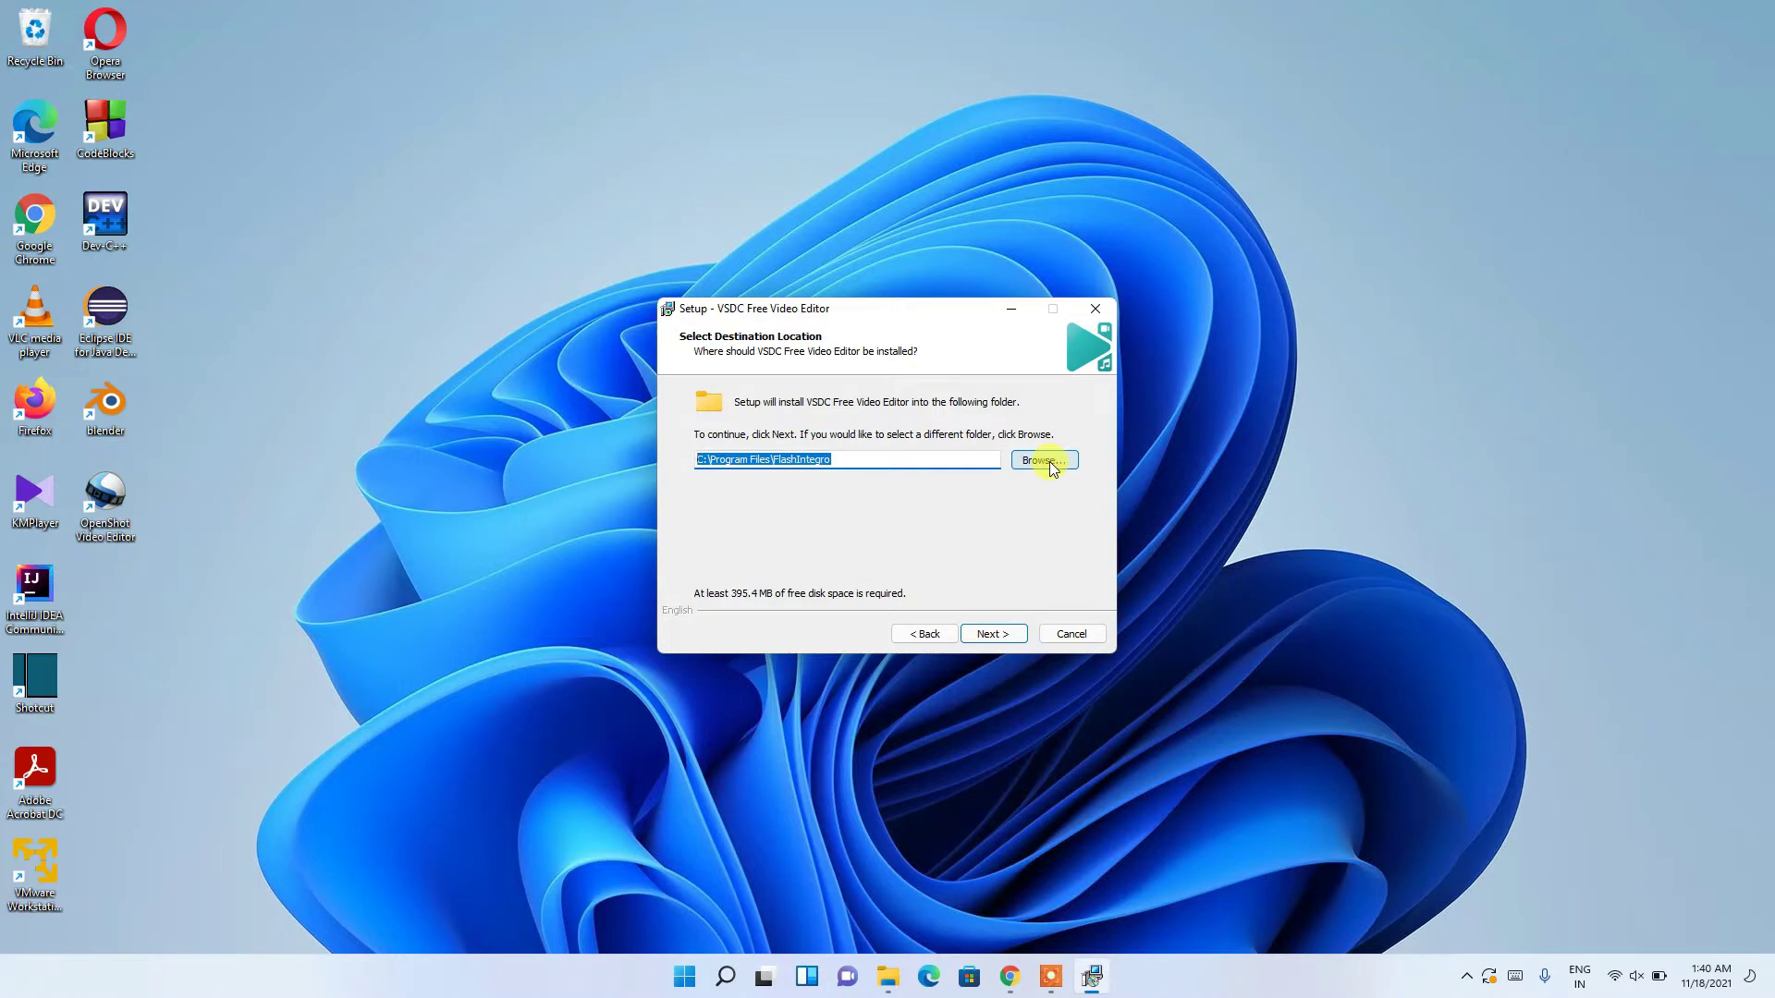
{"action": "left_click", "coordinate": [991, 638]}
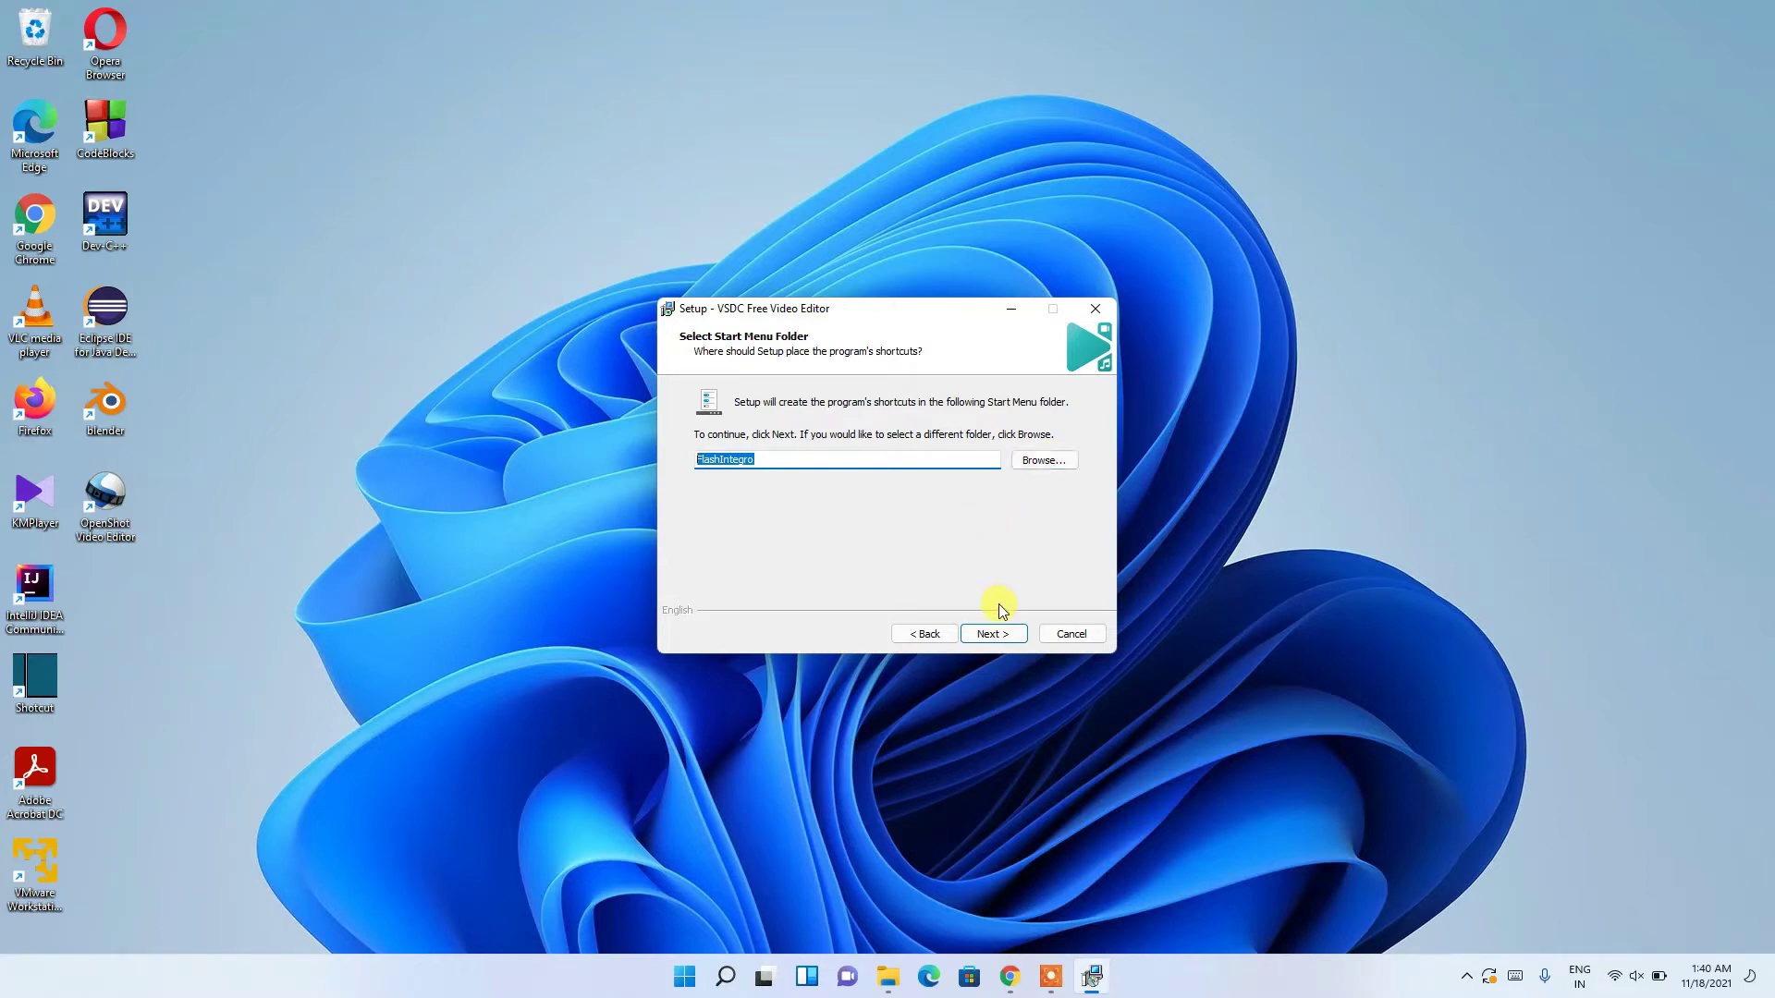
{"action": "left_click", "coordinate": [995, 633]}
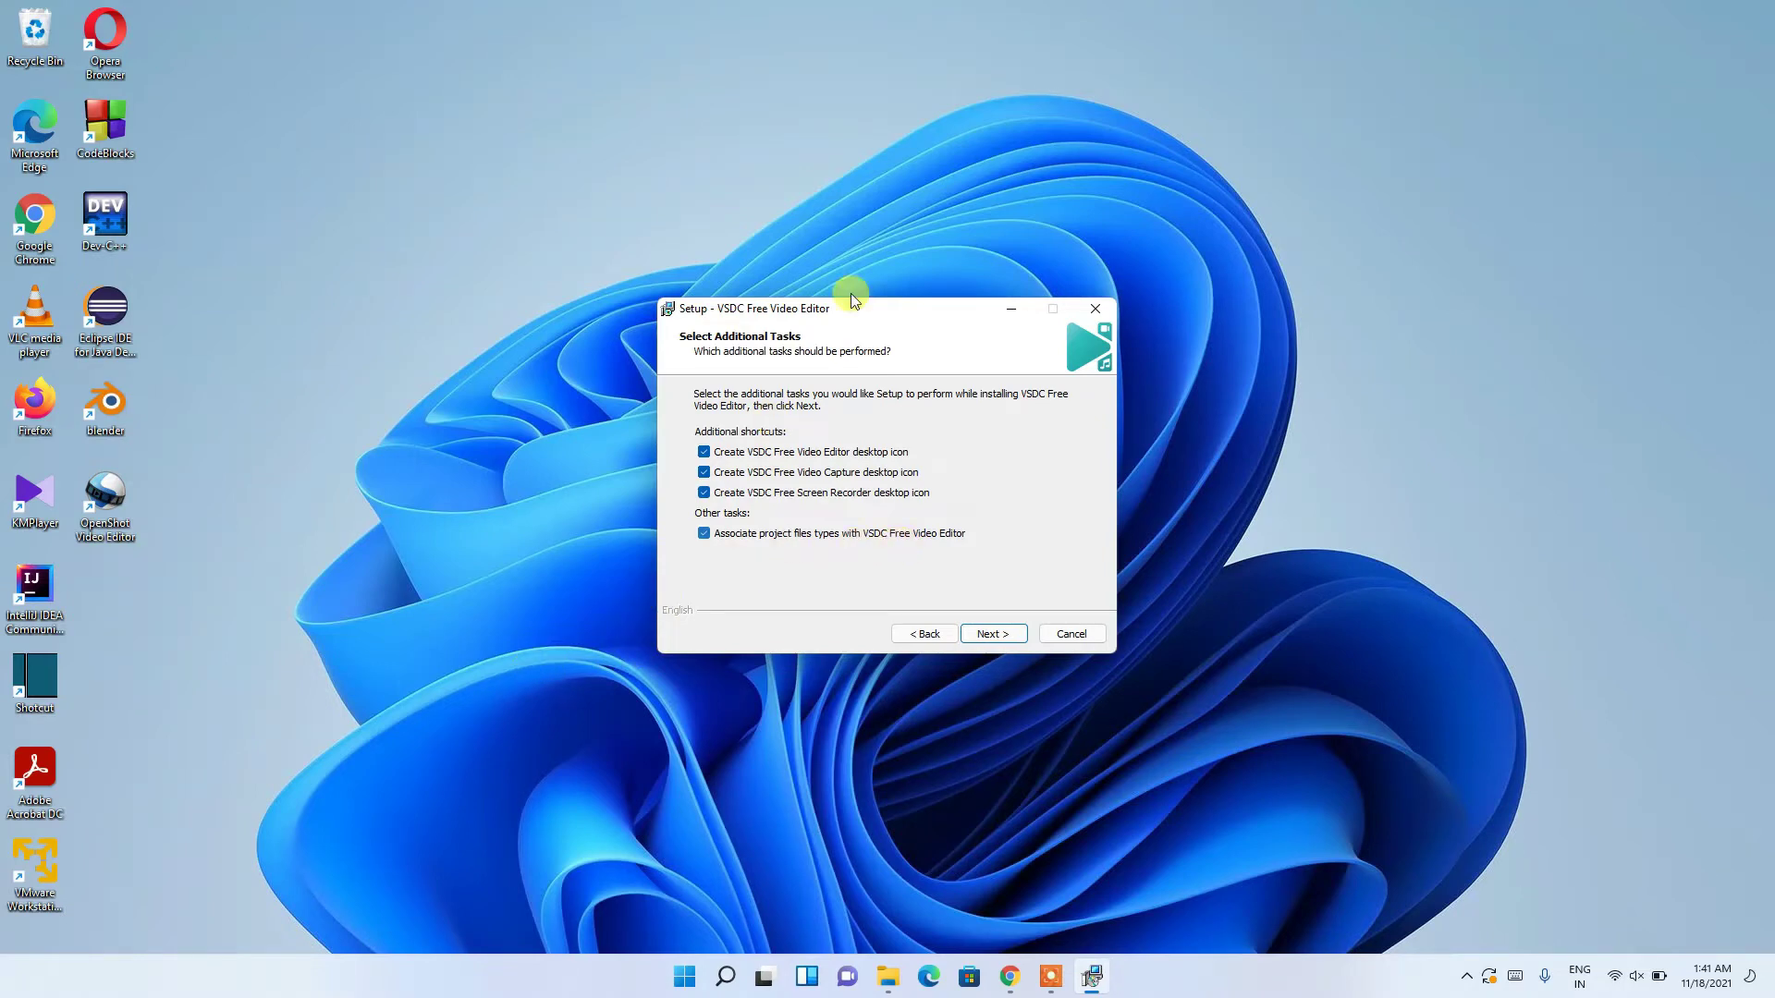
Keep all desktop icons and project file association checked, then start the installation.
{"action": "left_click", "coordinate": [1019, 635]}
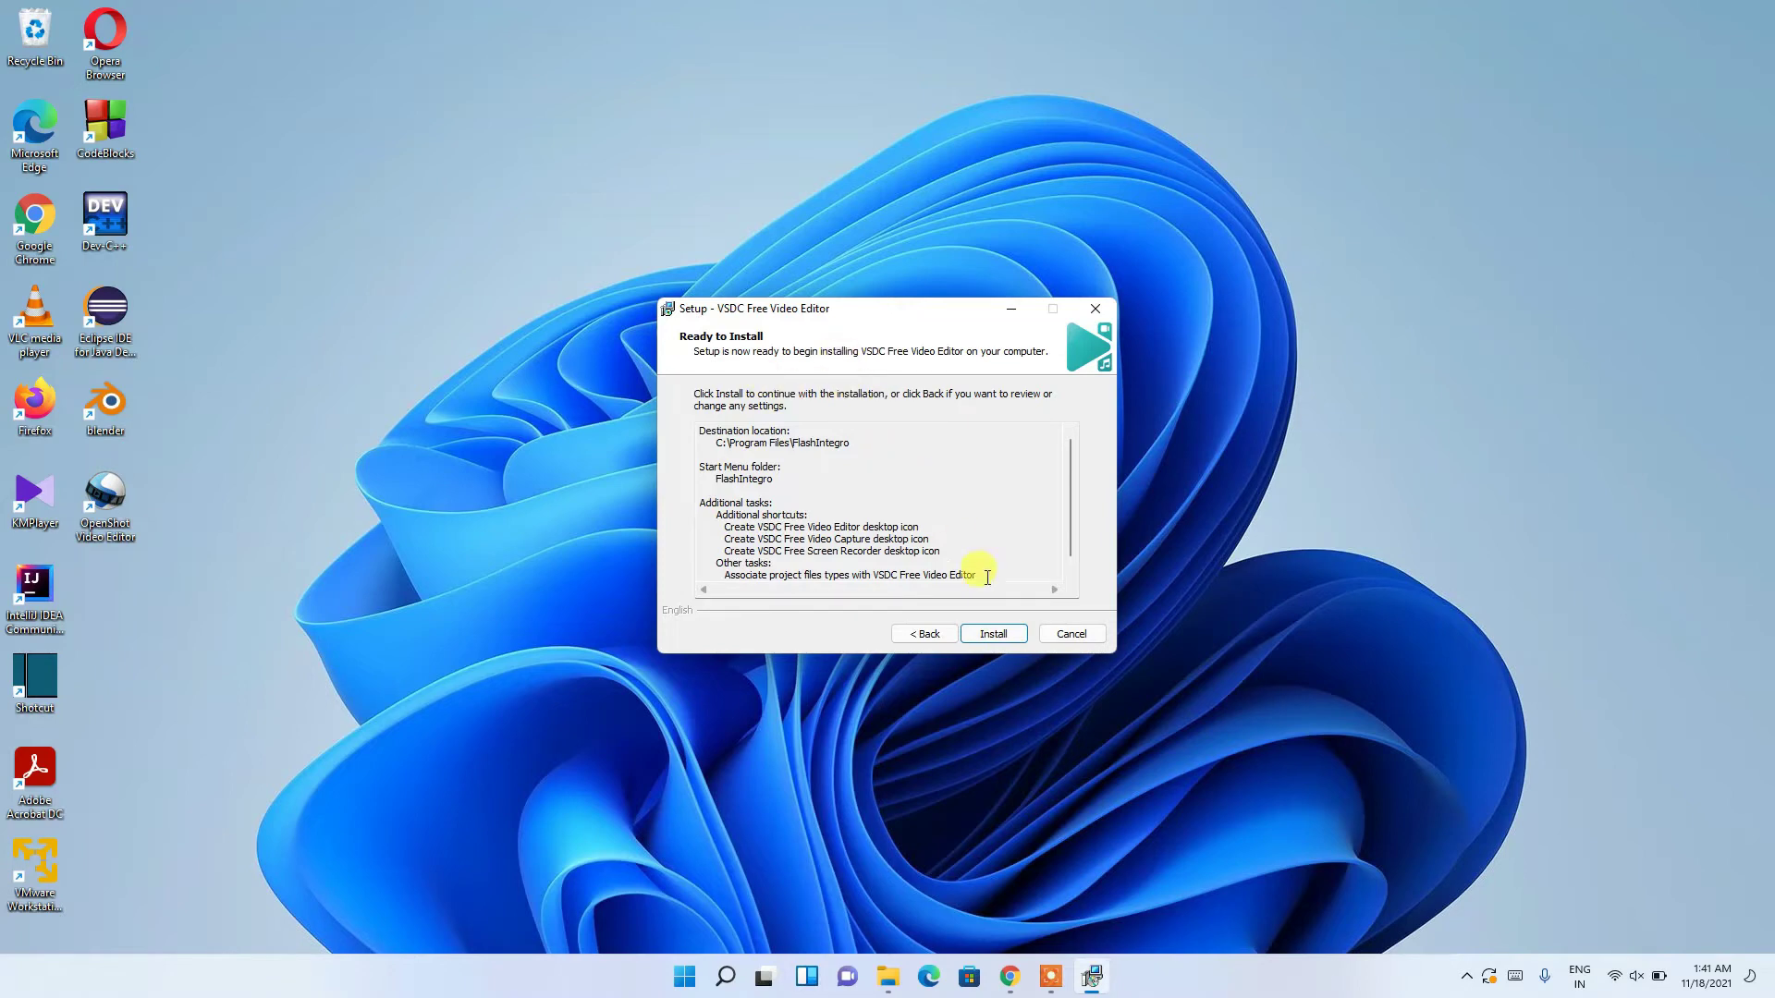
{"action": "left_click", "coordinate": [997, 629]}
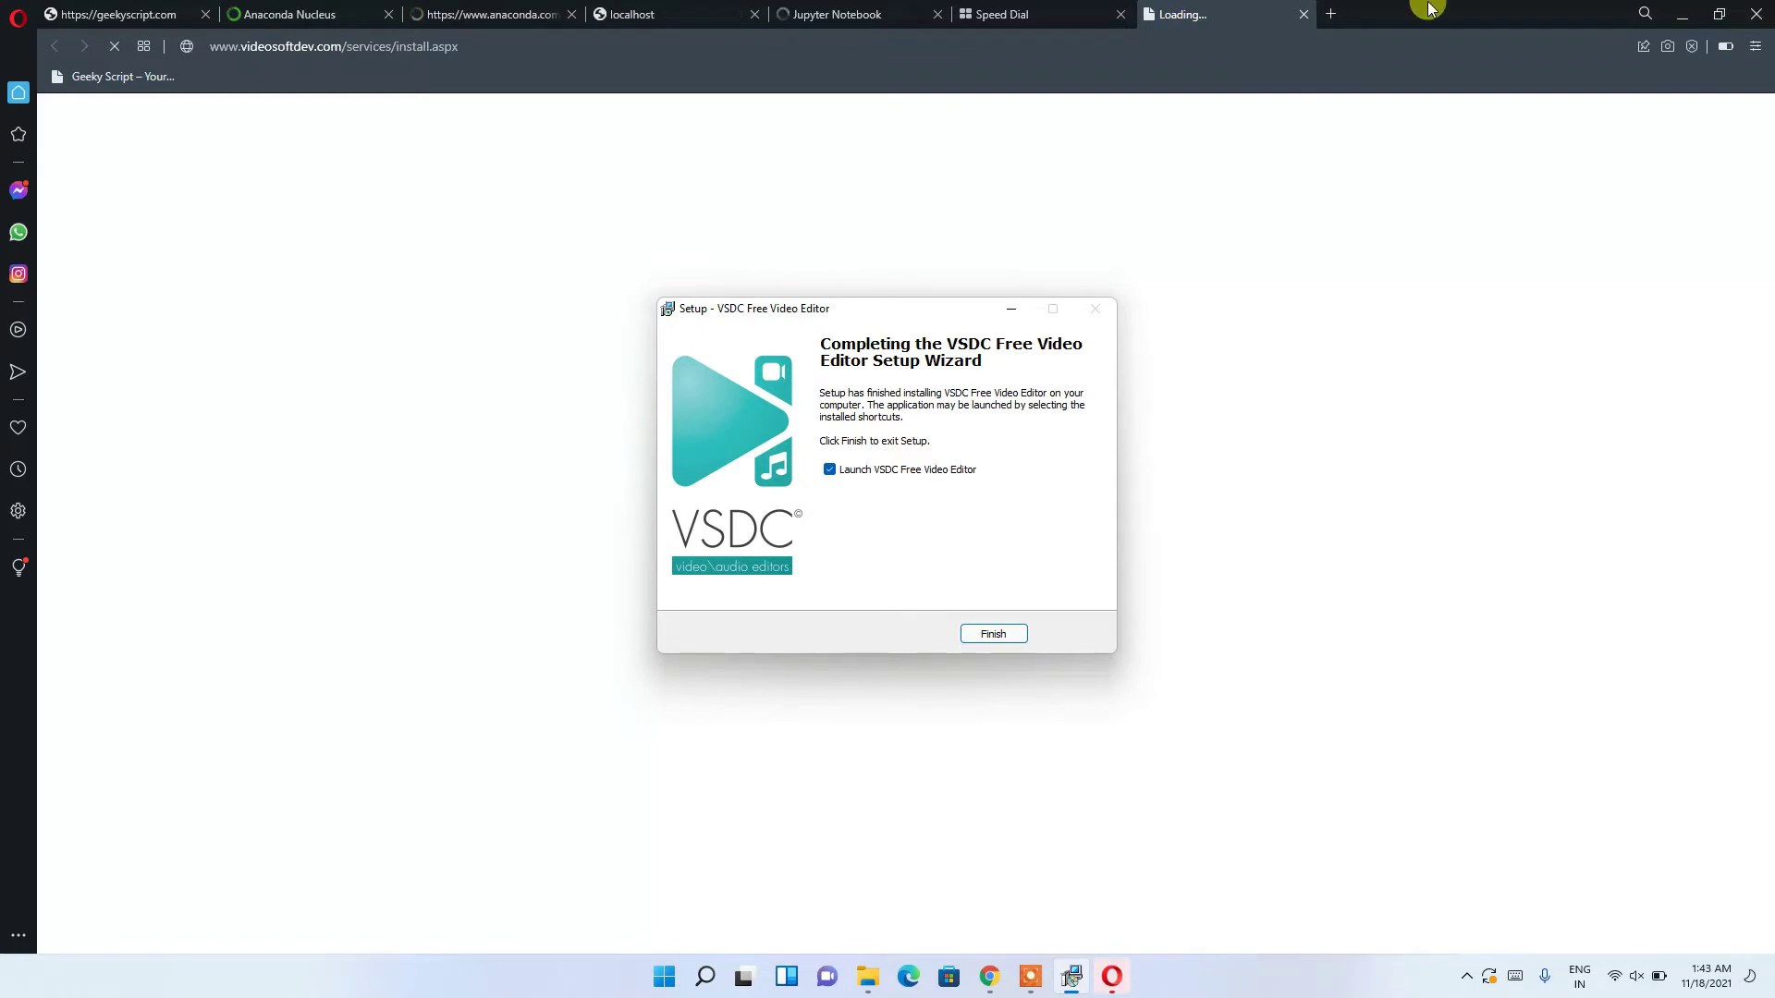
Finish setup with 'Launch VSDC Free Video Editor' left checked.
{"action": "left_click", "coordinate": [1692, 18]}
{"action": "left_click", "coordinate": [1688, 14]}
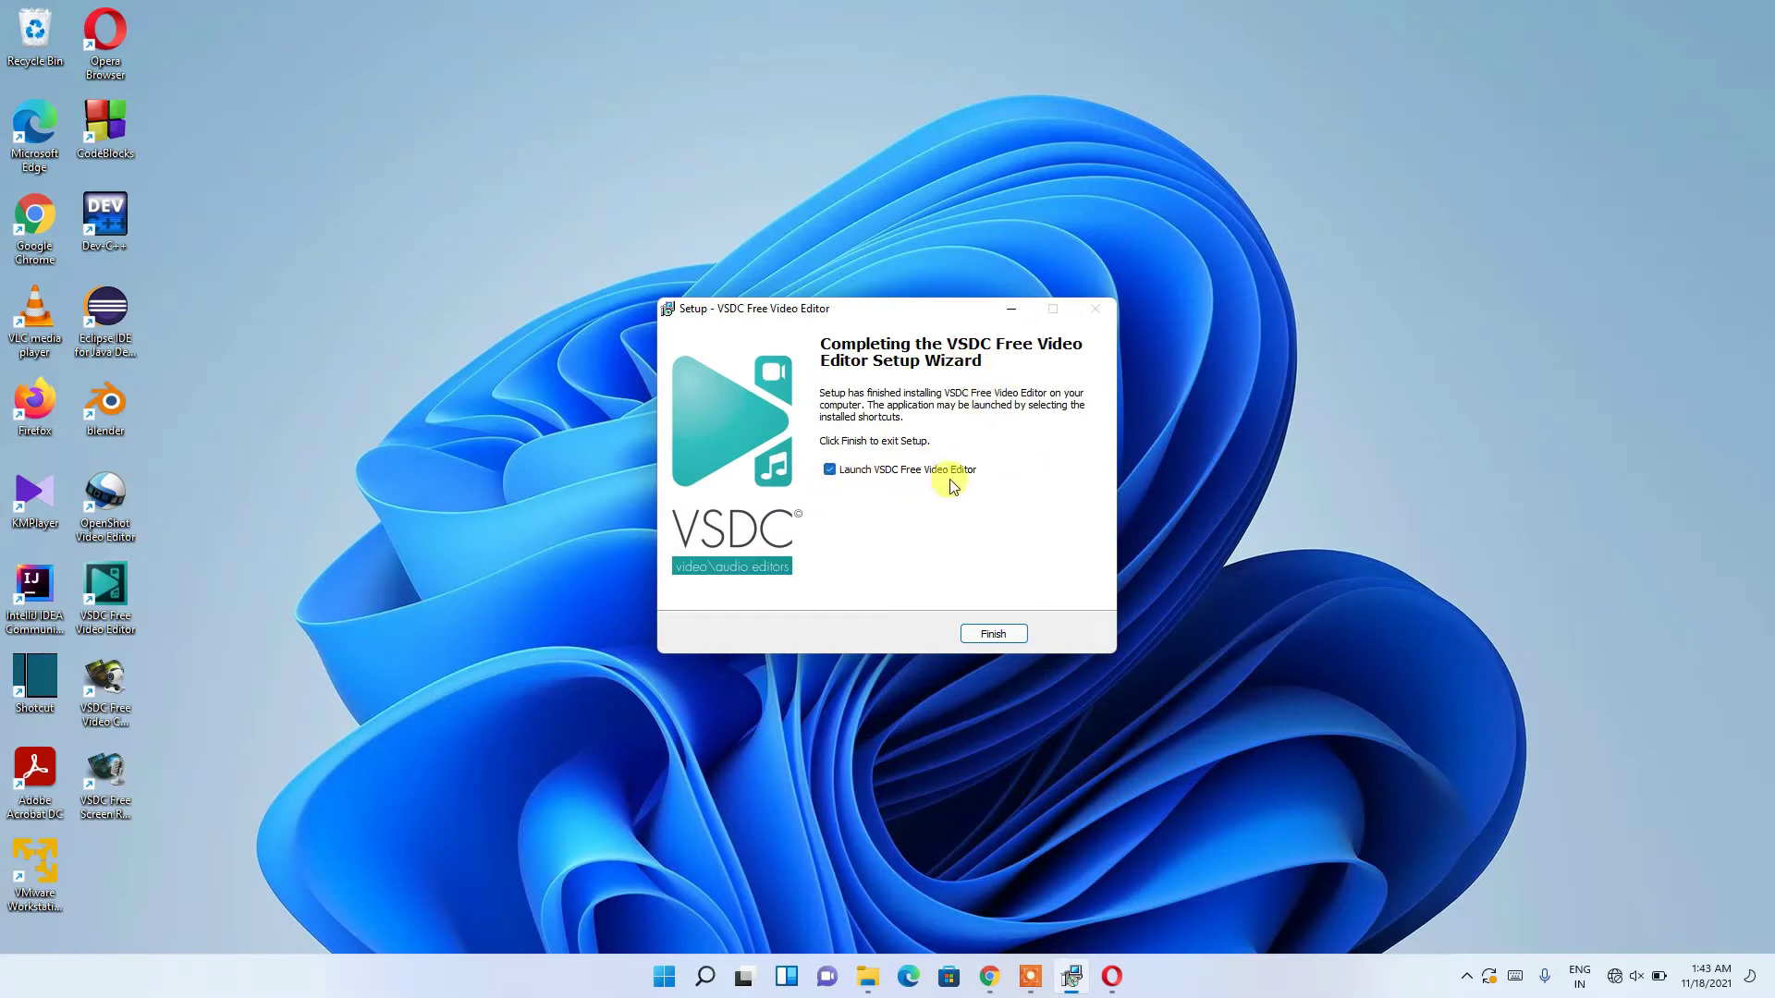
{"action": "left_click", "coordinate": [988, 635]}
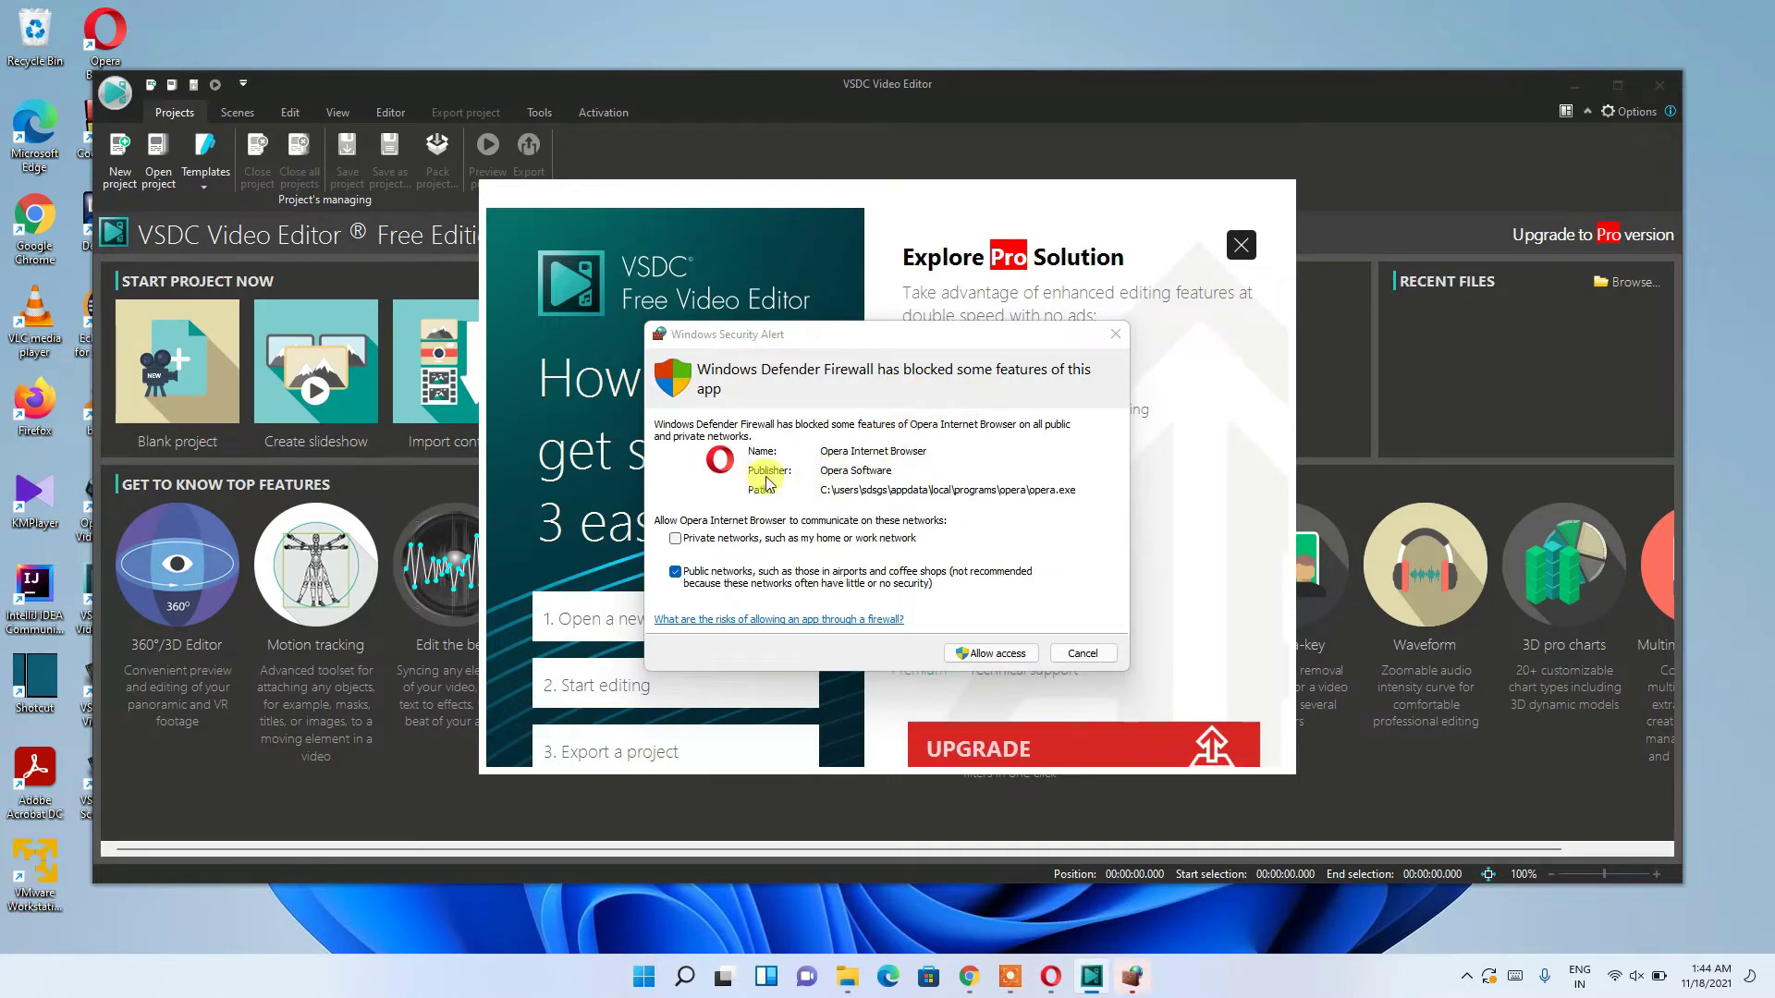
Deny Opera firewall access and show the VSDC 'Thank you' page in Opera.
{"action": "left_click", "coordinate": [1082, 654]}
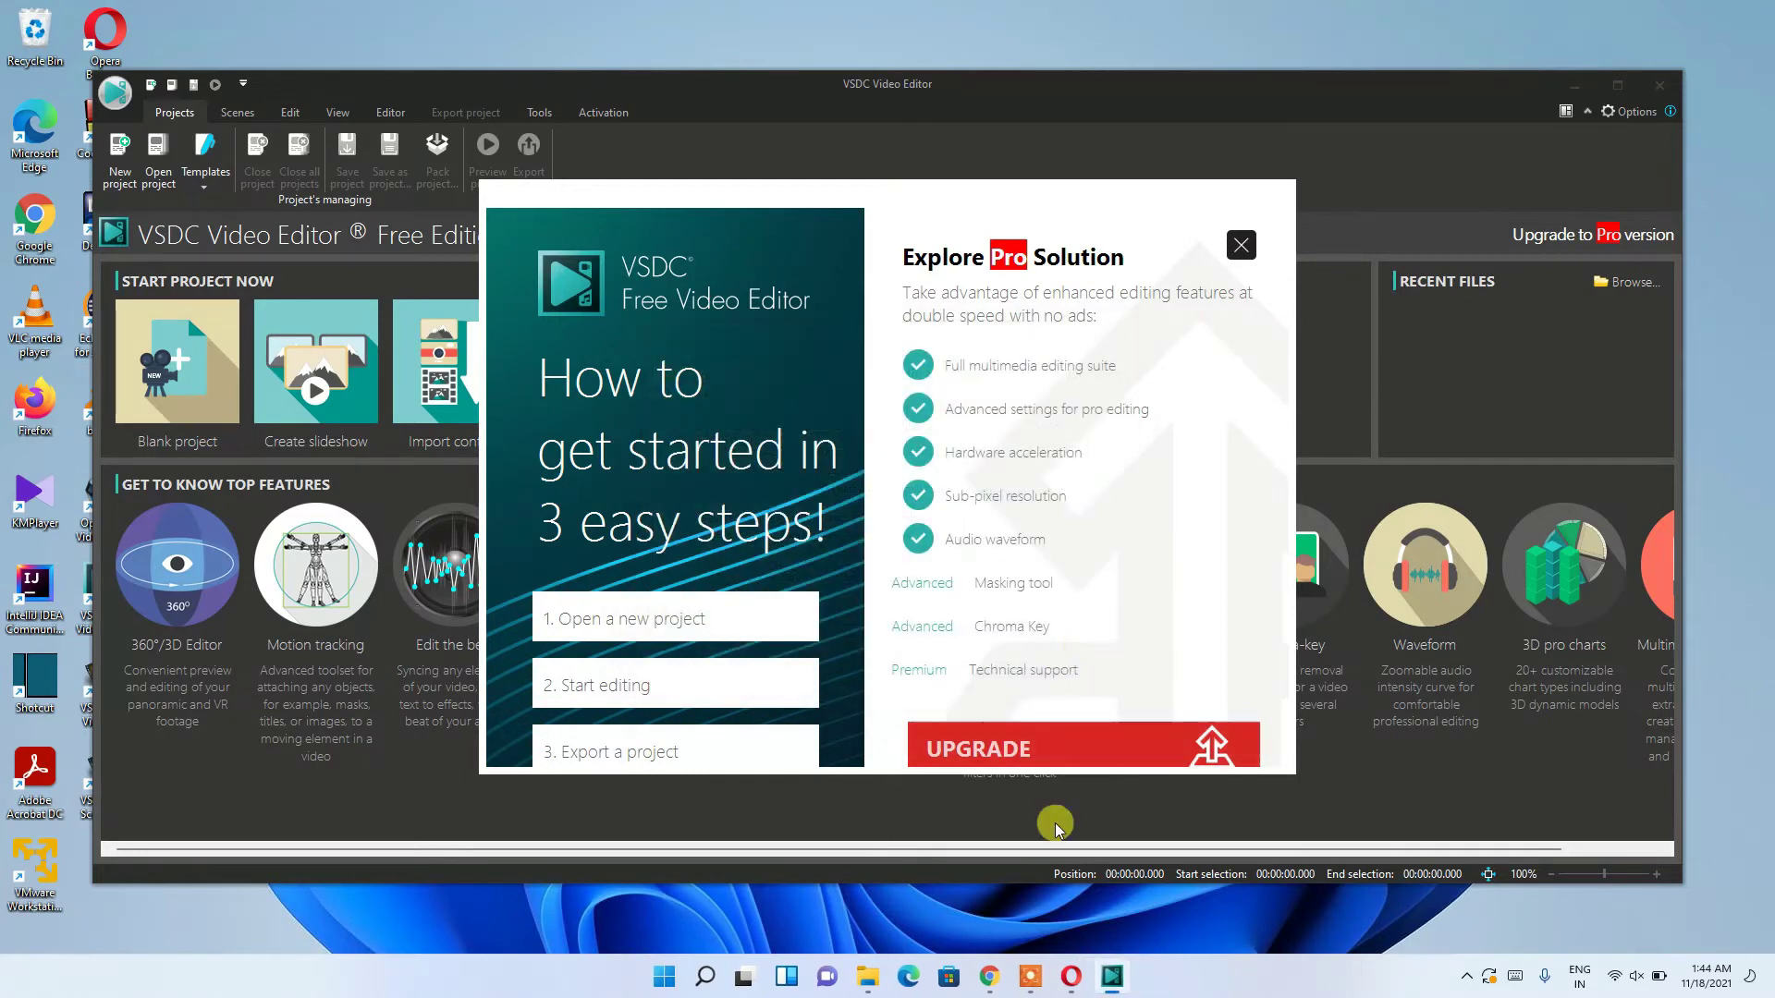
{"action": "left_click", "coordinate": [1070, 976]}
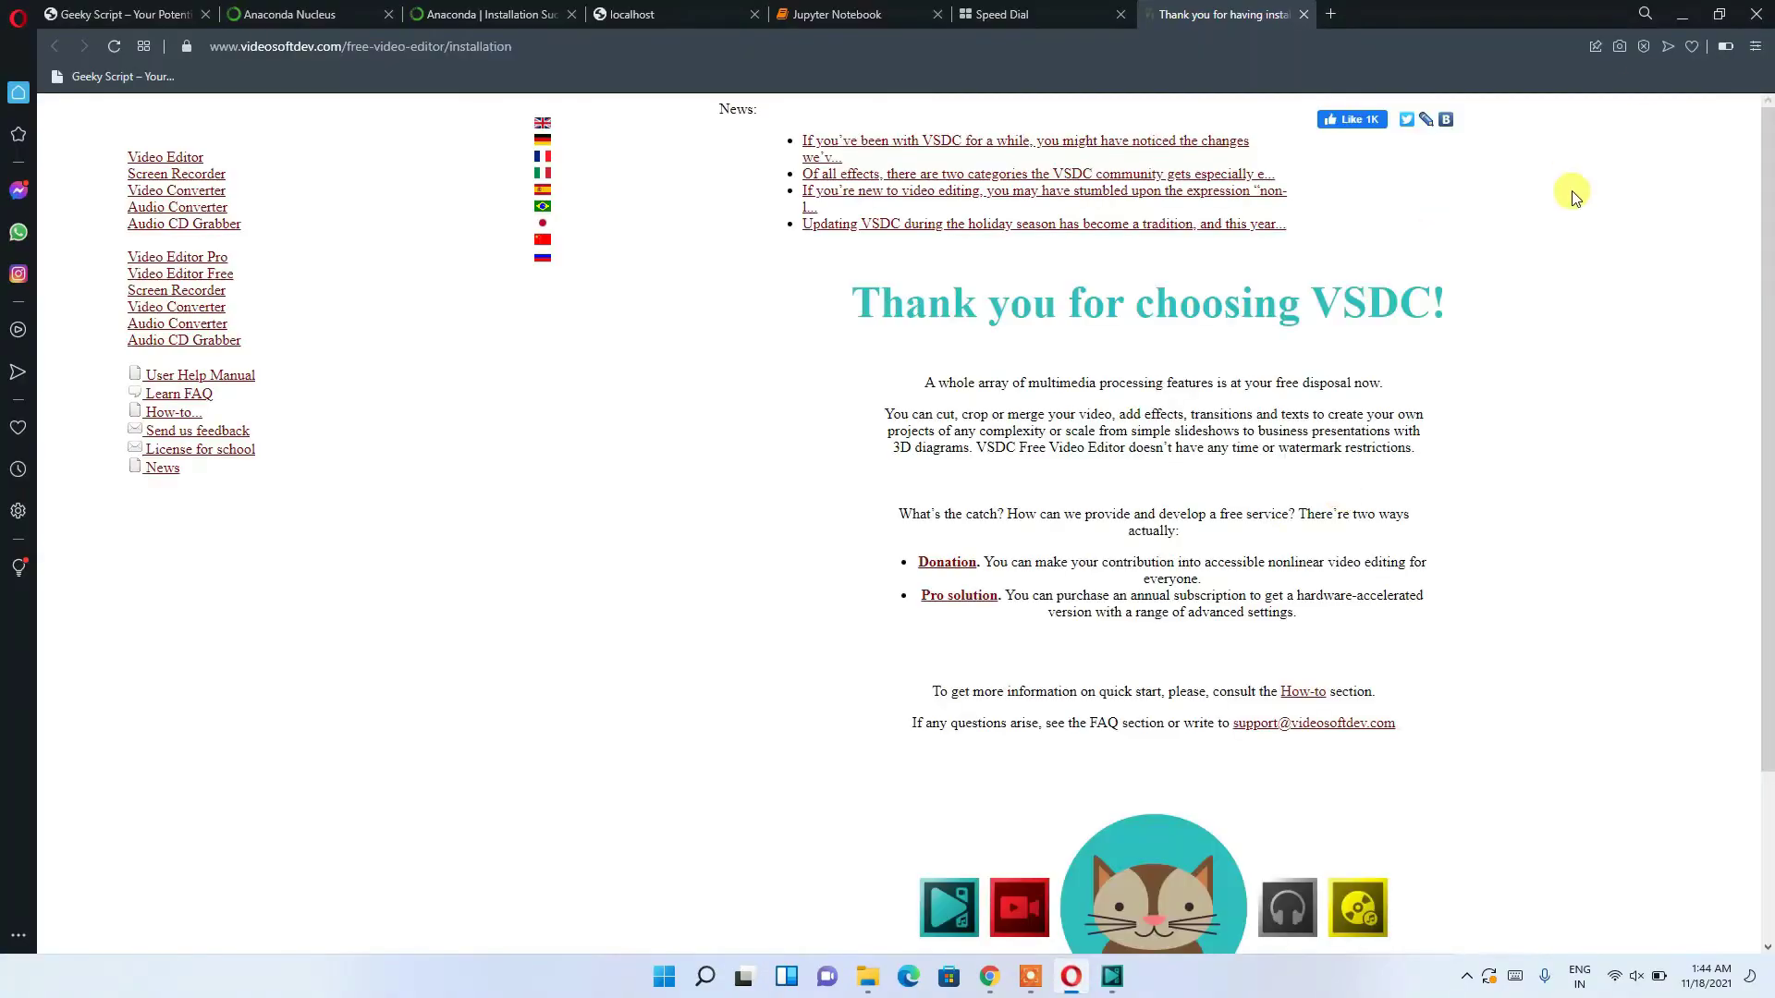
Minimize the Opera window showing the VSDC installation thank-you page.
{"action": "left_click", "coordinate": [1682, 14]}
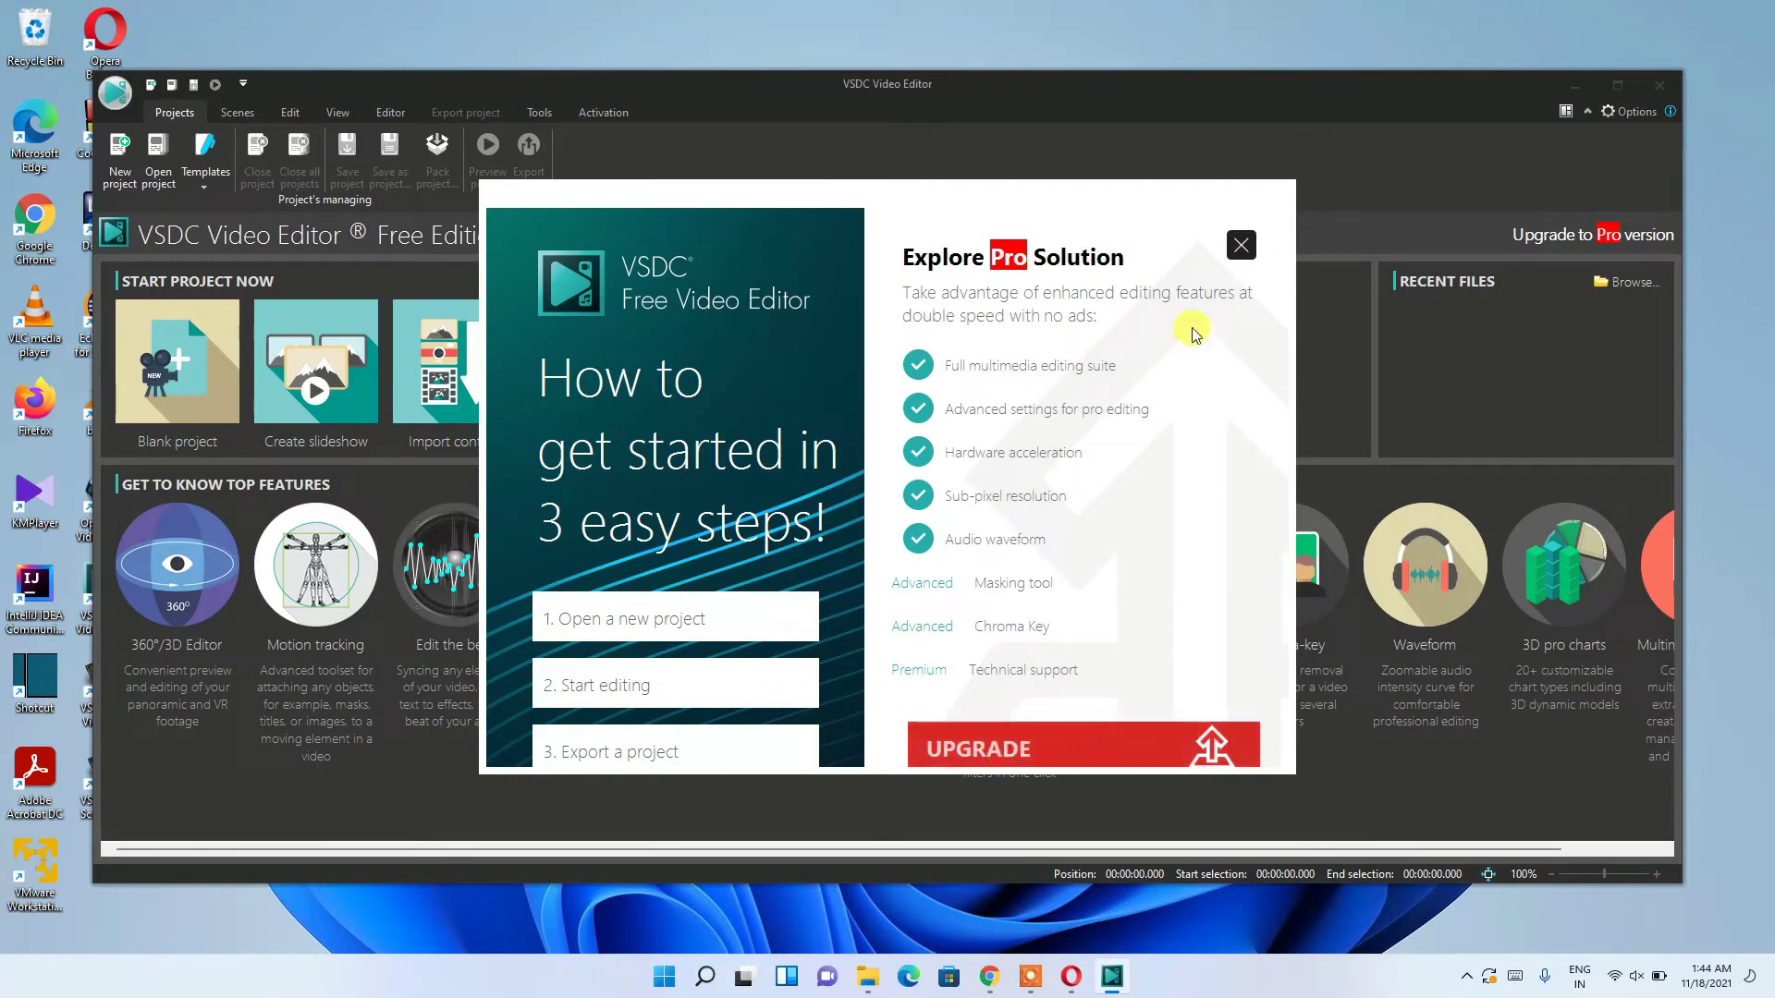
Close the Explore Pro Solution dialog and maximize the VSDC editor window.
{"action": "left_click", "coordinate": [1239, 247]}
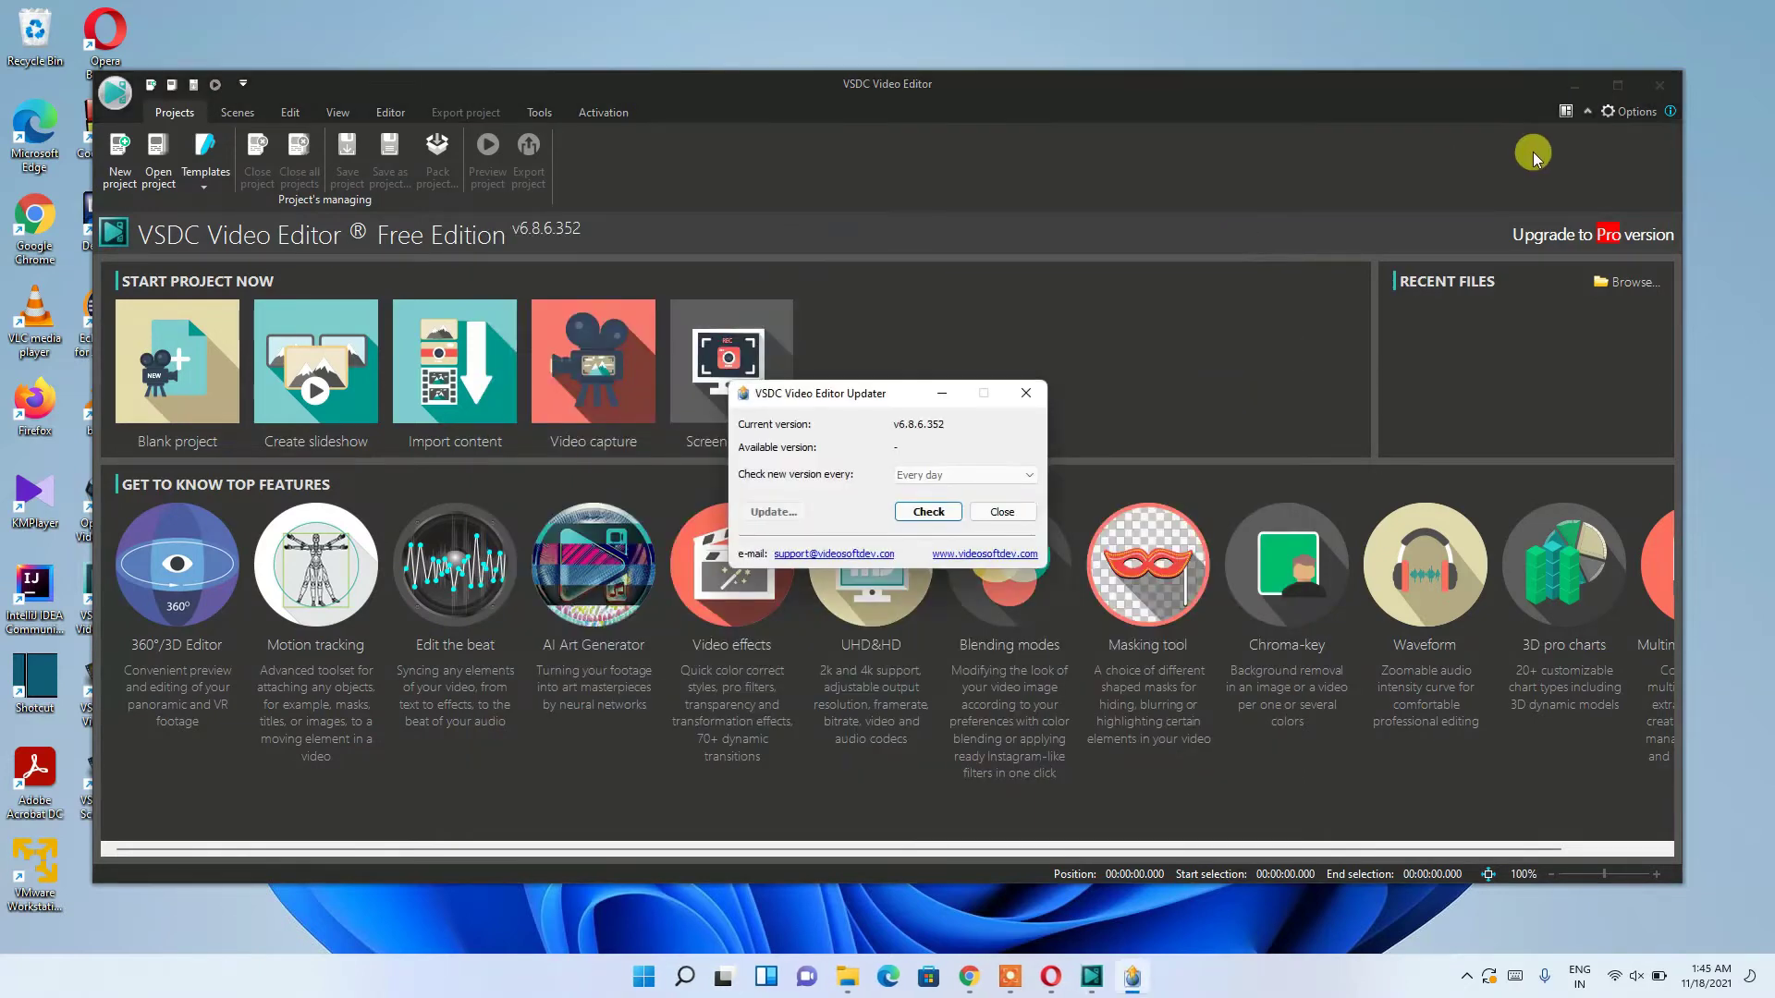
{"action": "left_click", "coordinate": [1617, 85]}
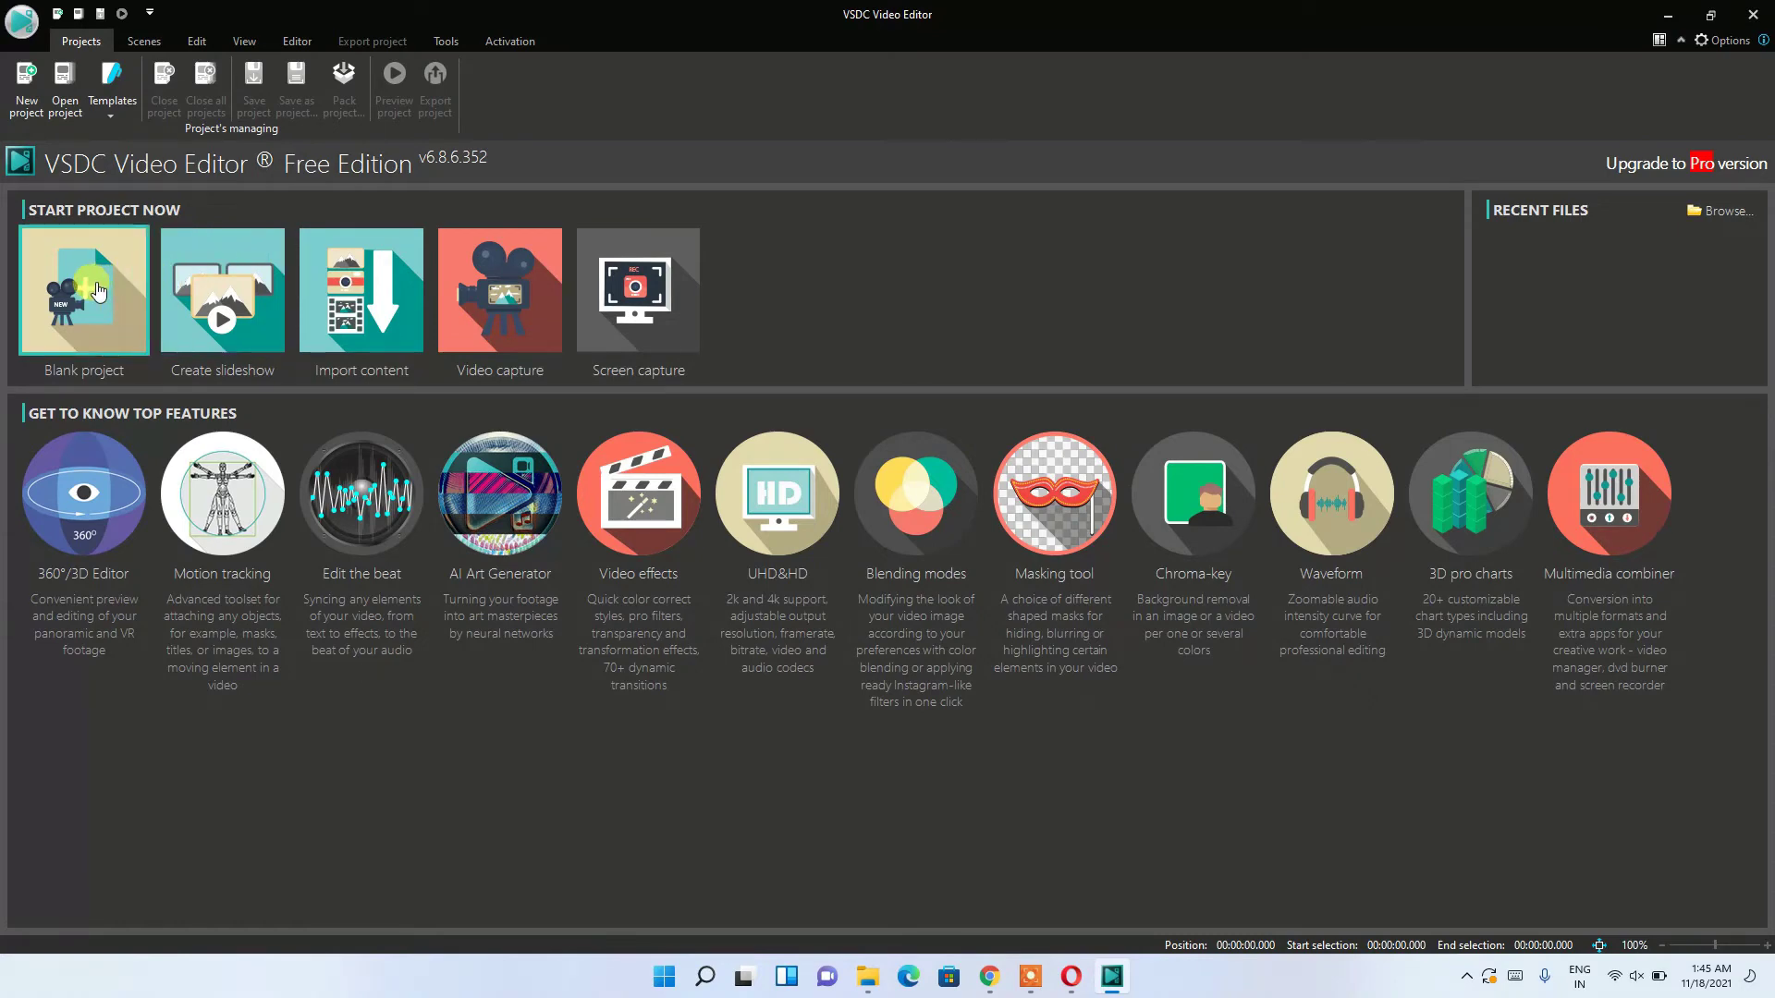
Create a blank project named Project 1 at Full HD 1920x1080, 30 fps.
{"action": "left_click", "coordinate": [98, 292]}
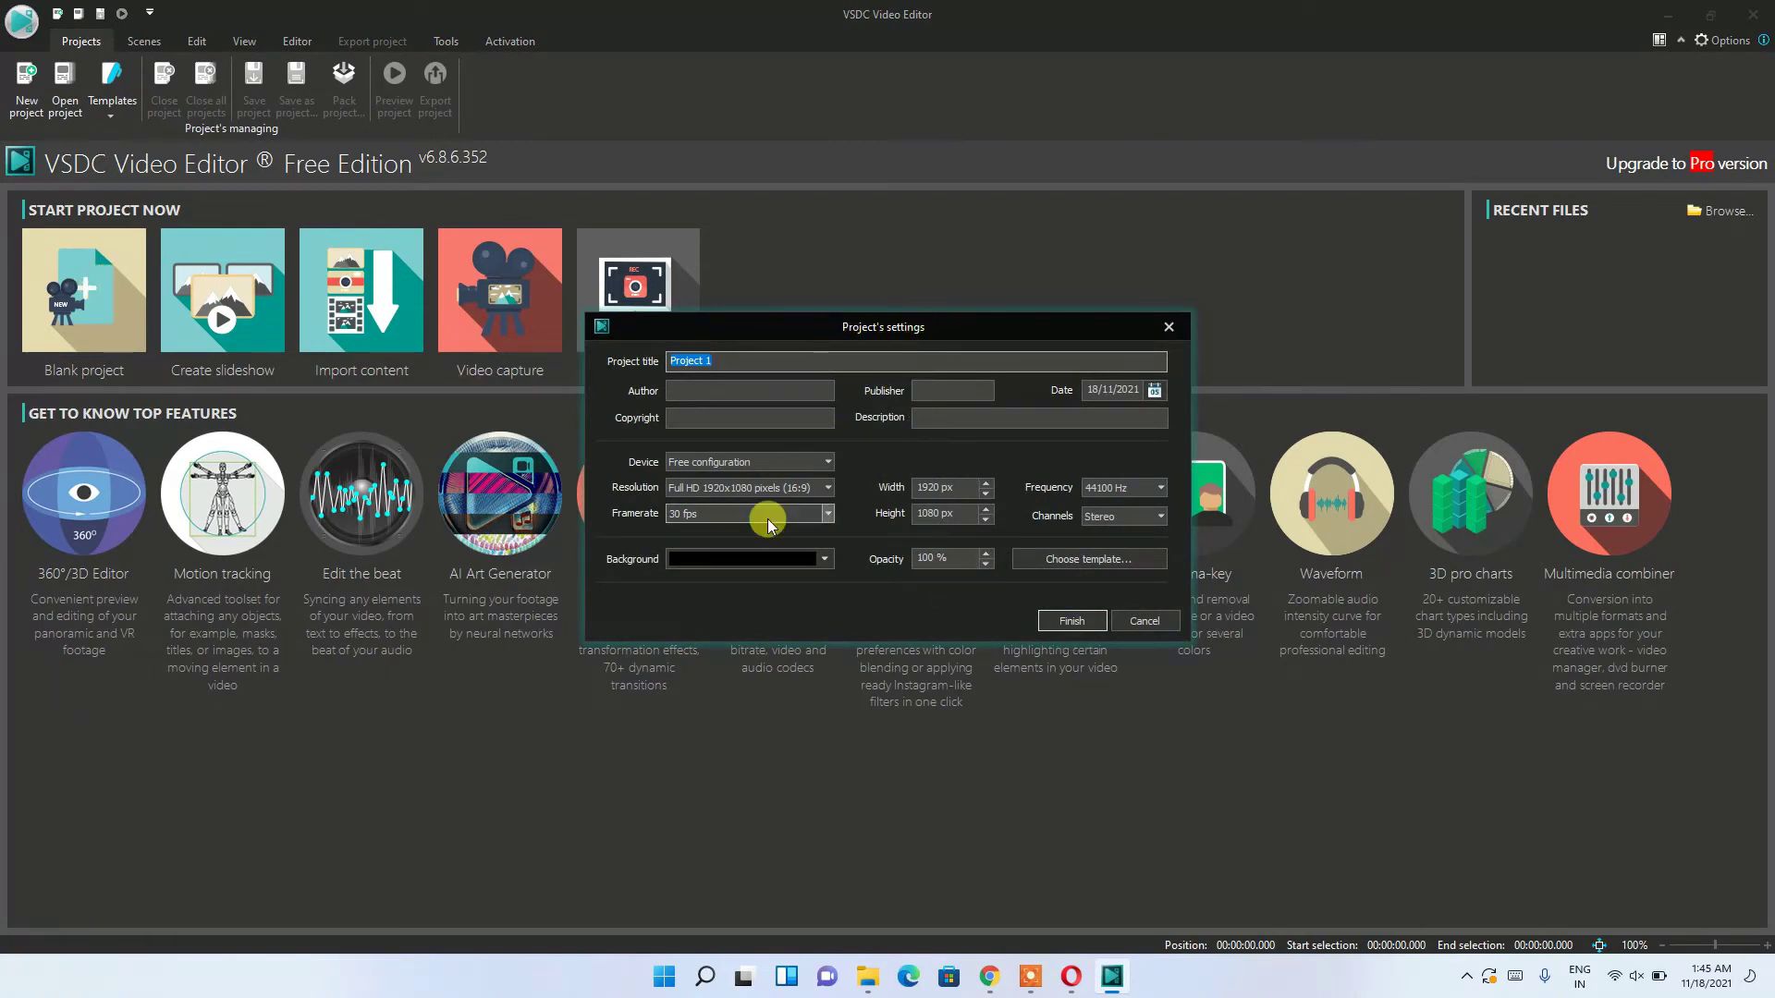
{"action": "left_click", "coordinate": [720, 361]}
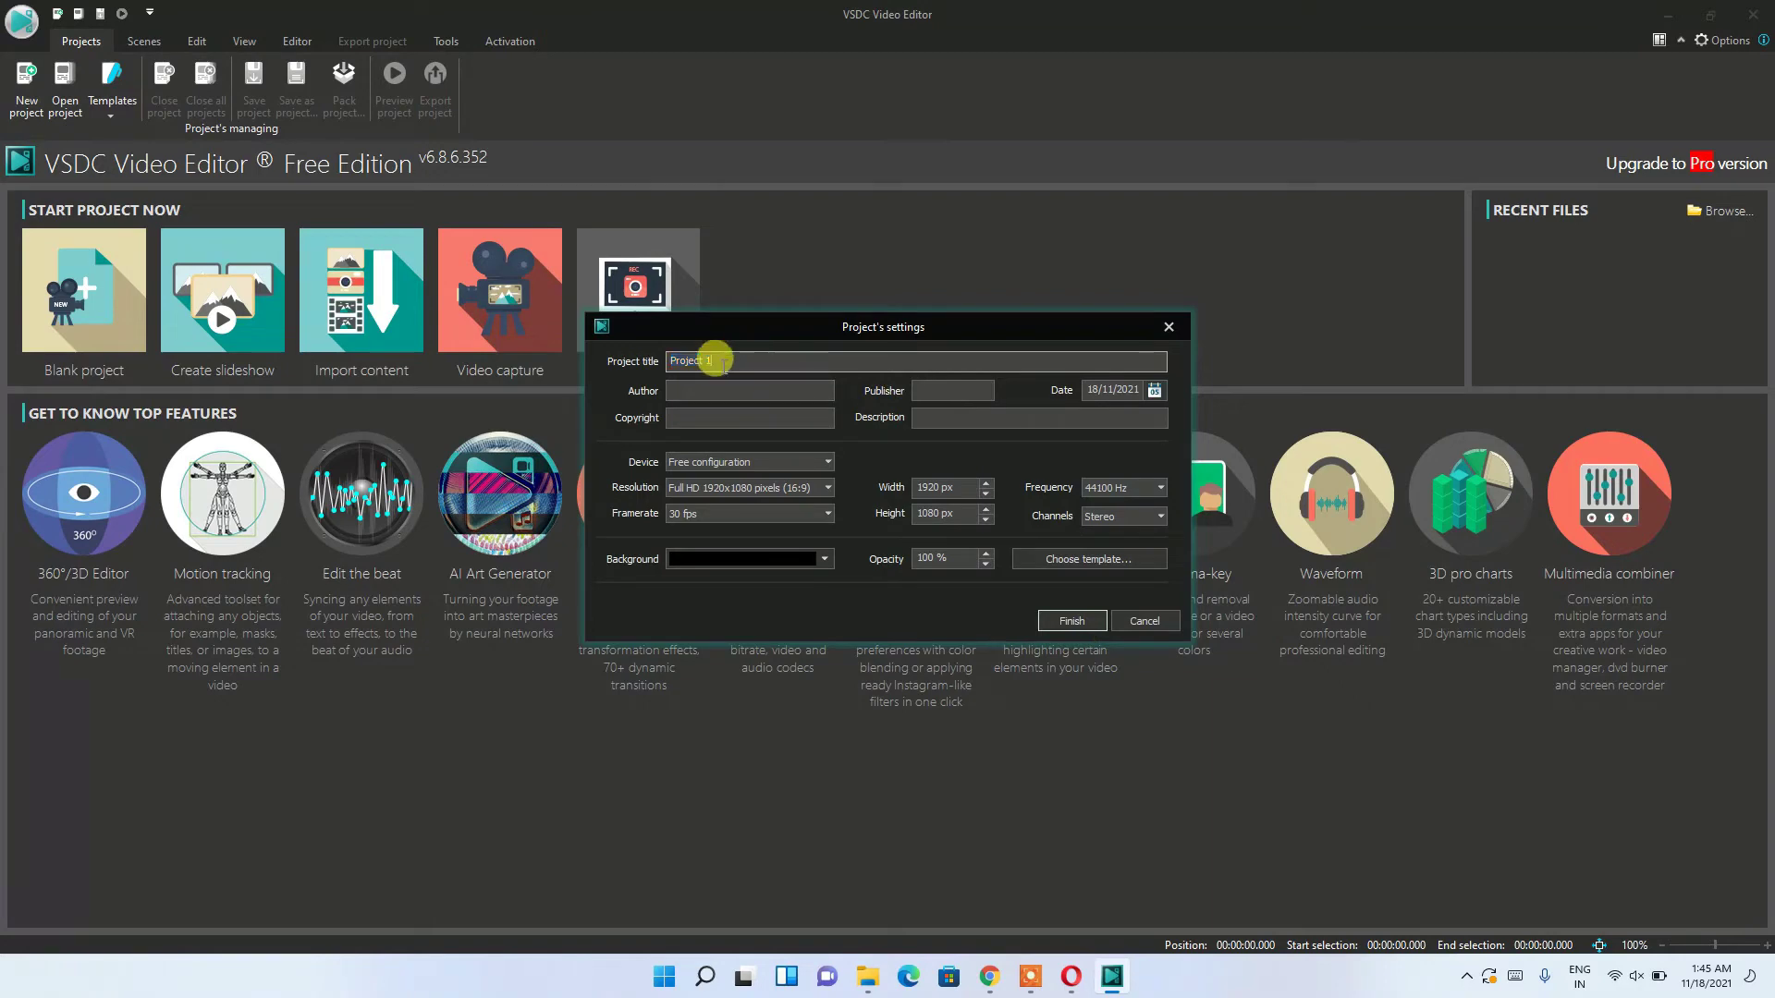
{"action": "left_click_drag", "start_coordinate": [719, 361], "coordinate": [606, 349]}
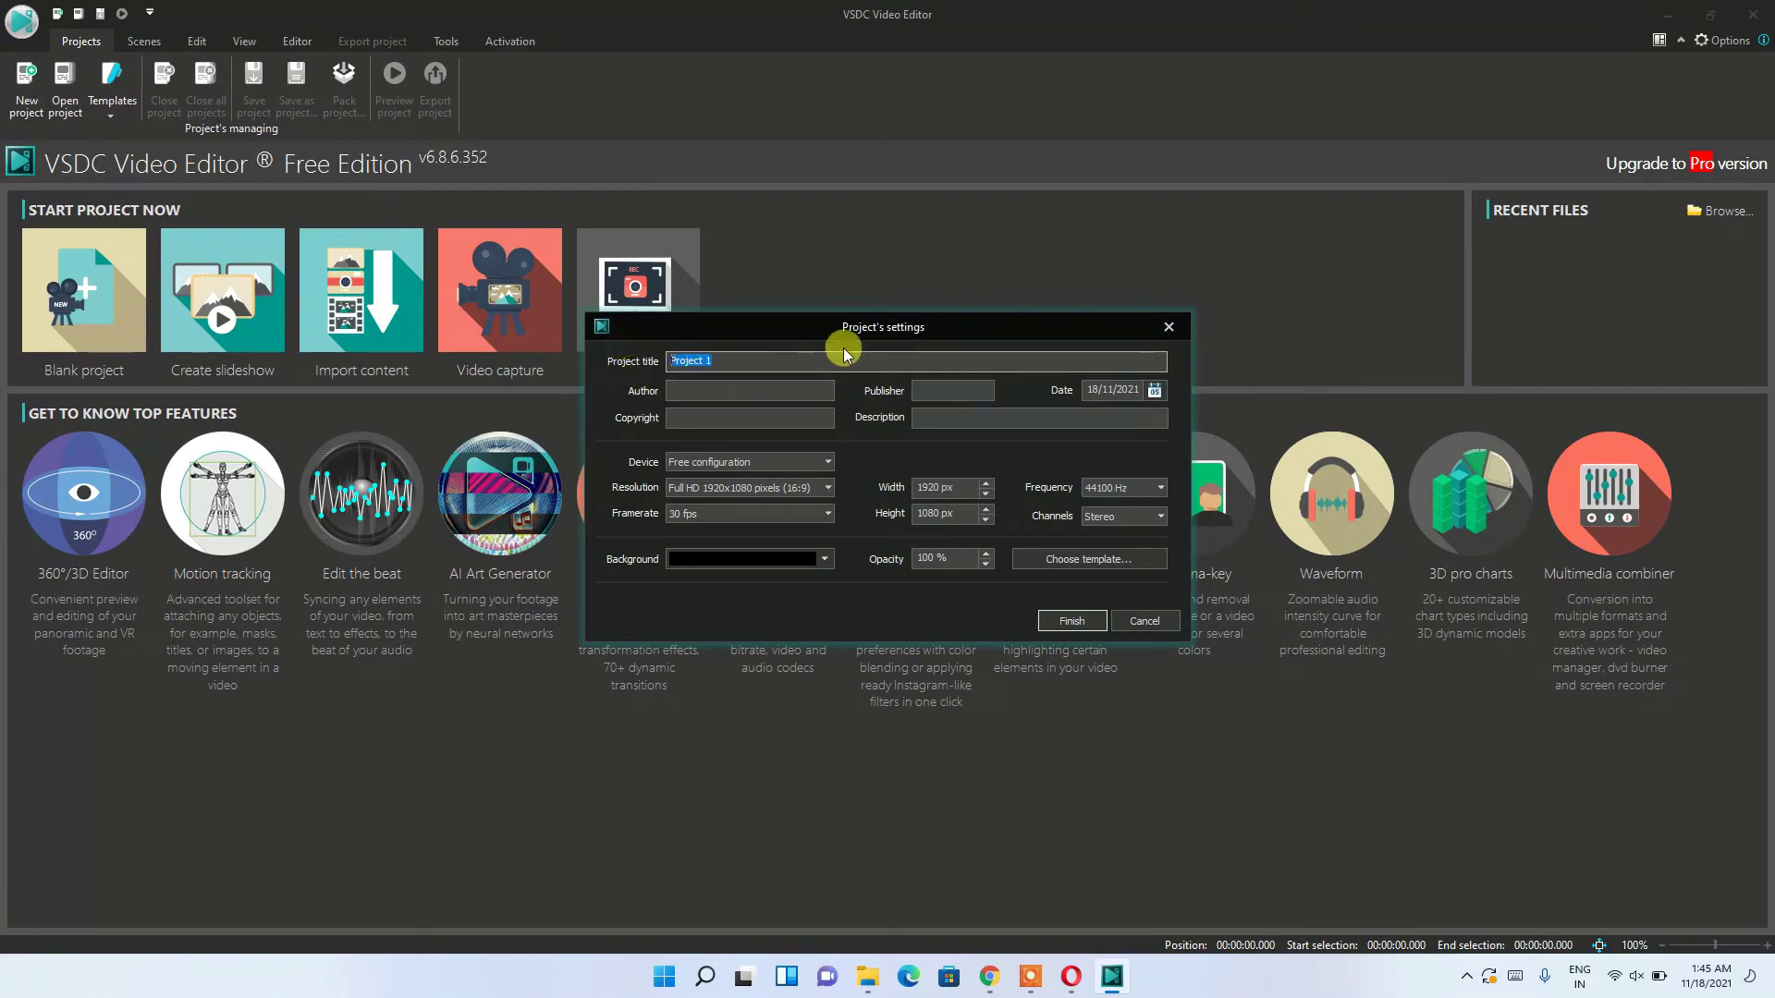
{"action": "left_click", "coordinate": [1072, 620]}
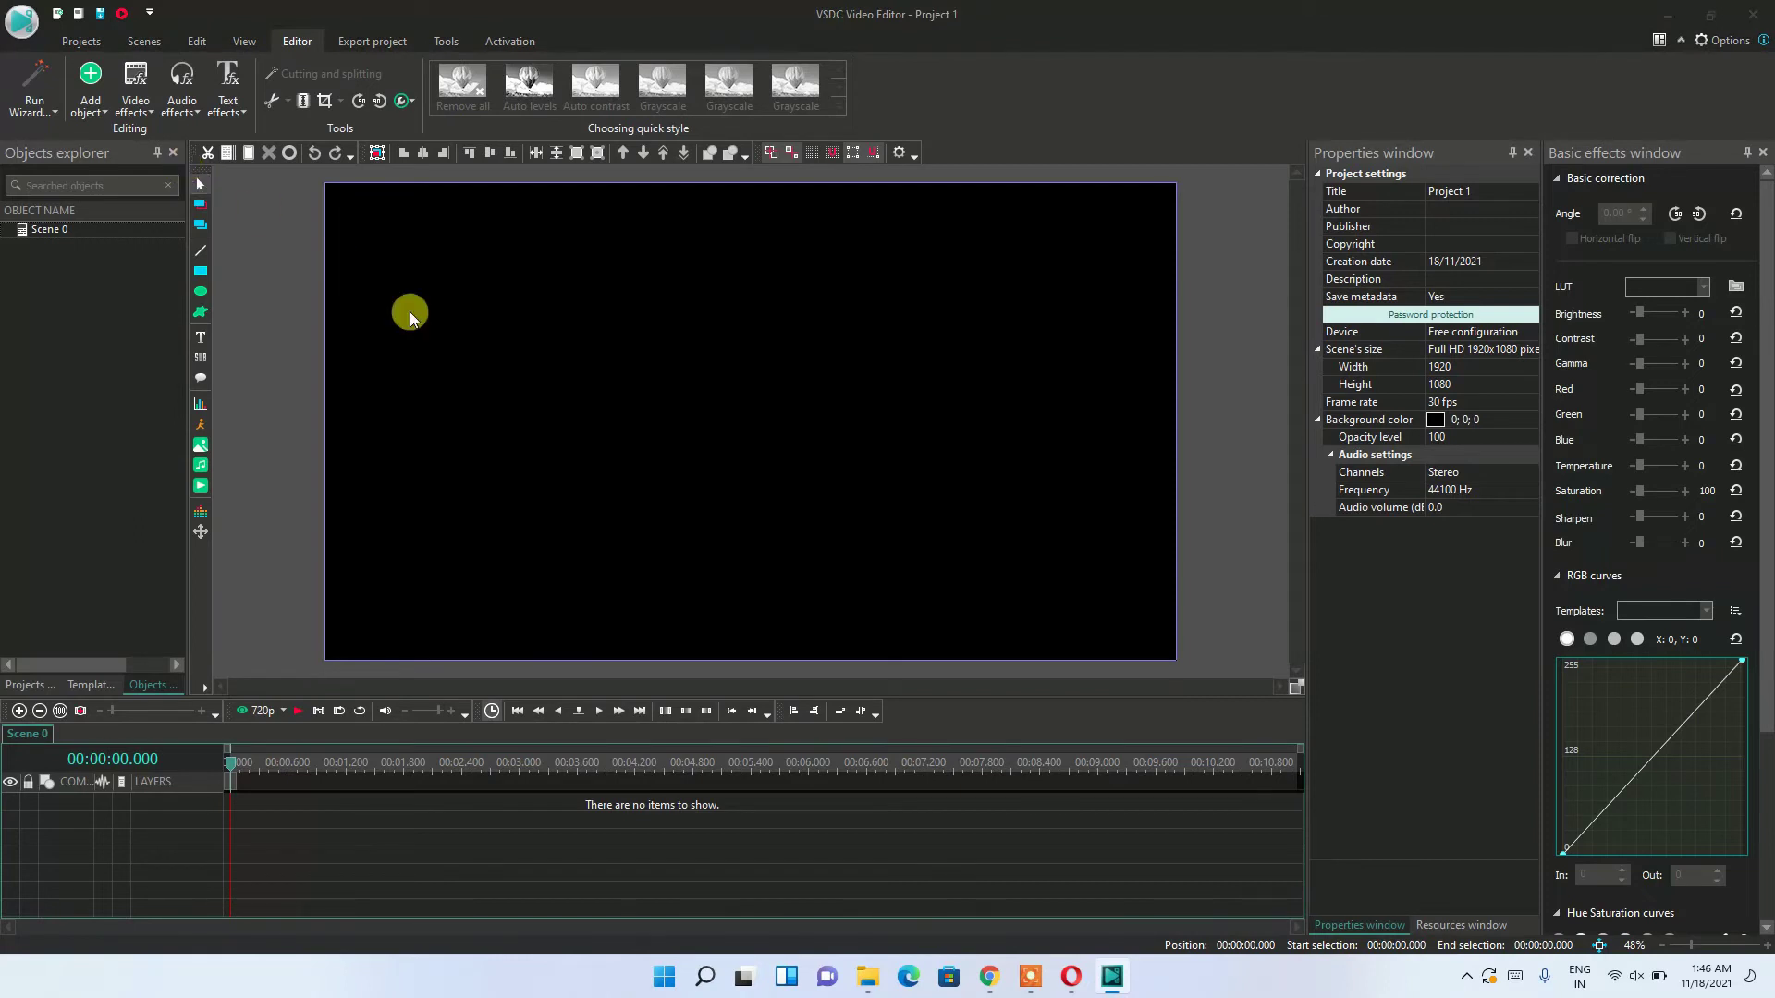
Add the video VID_20211002_152226 from the Videos folder to the project.
{"action": "left_click", "coordinate": [89, 94]}
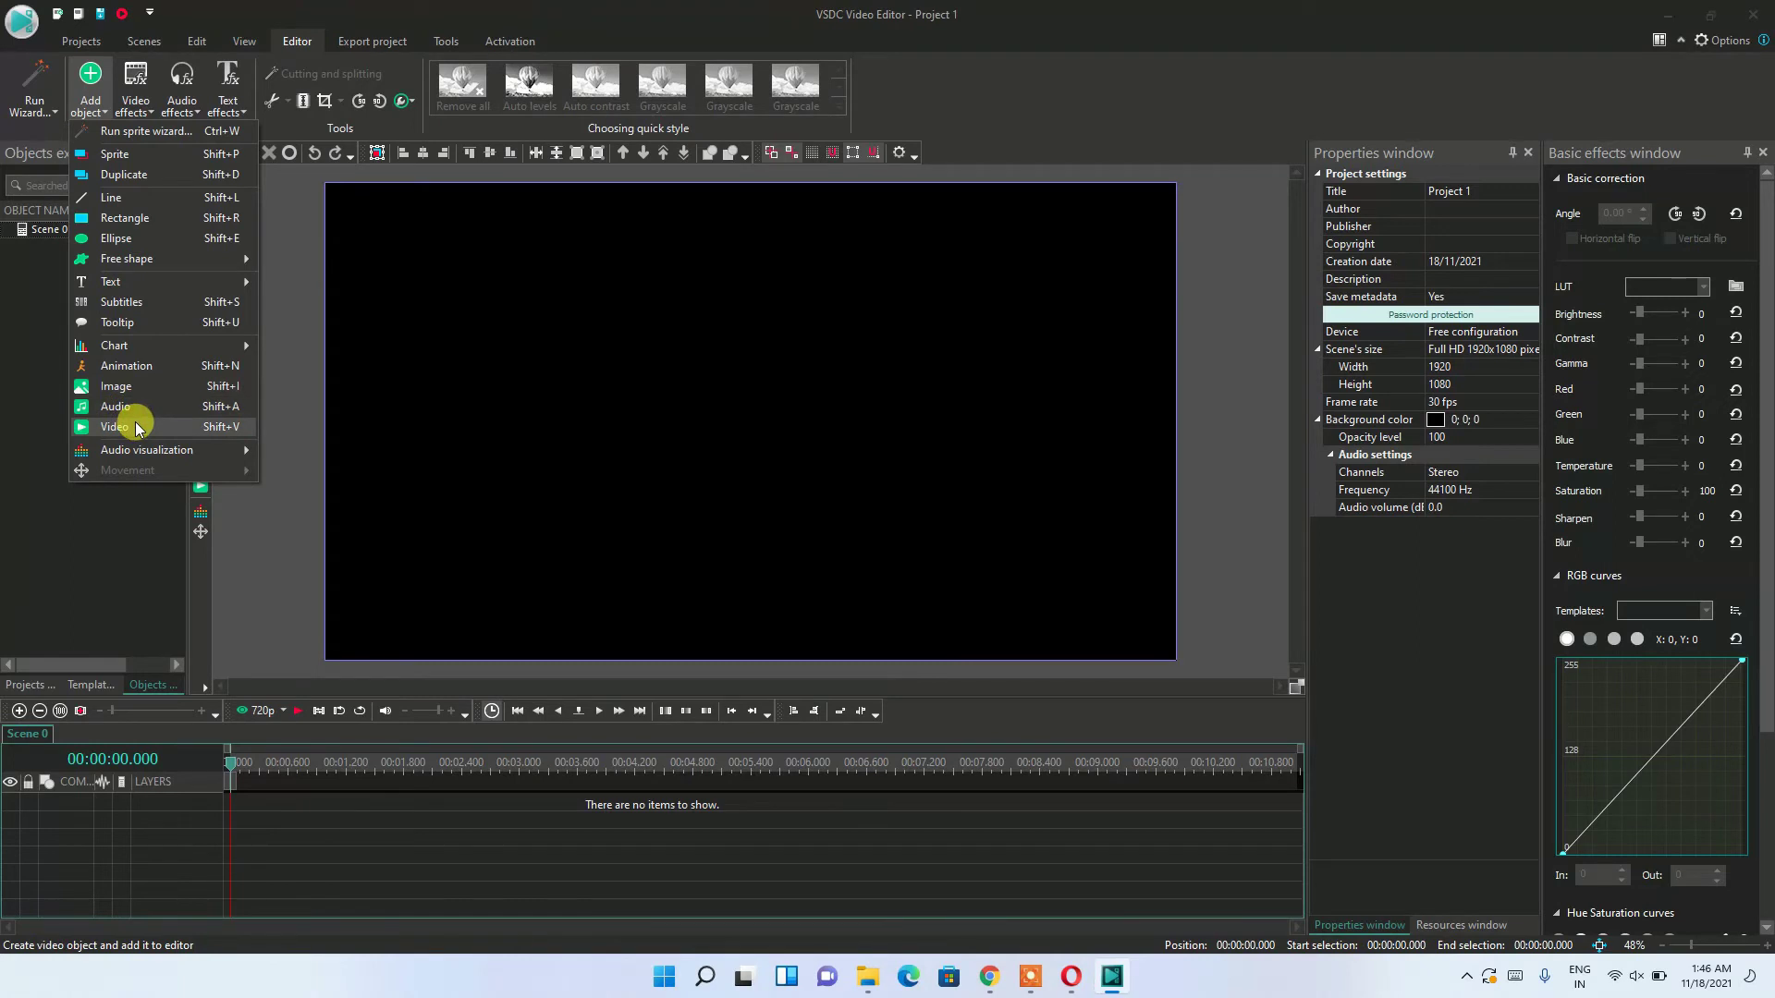
{"action": "left_click", "coordinate": [135, 426]}
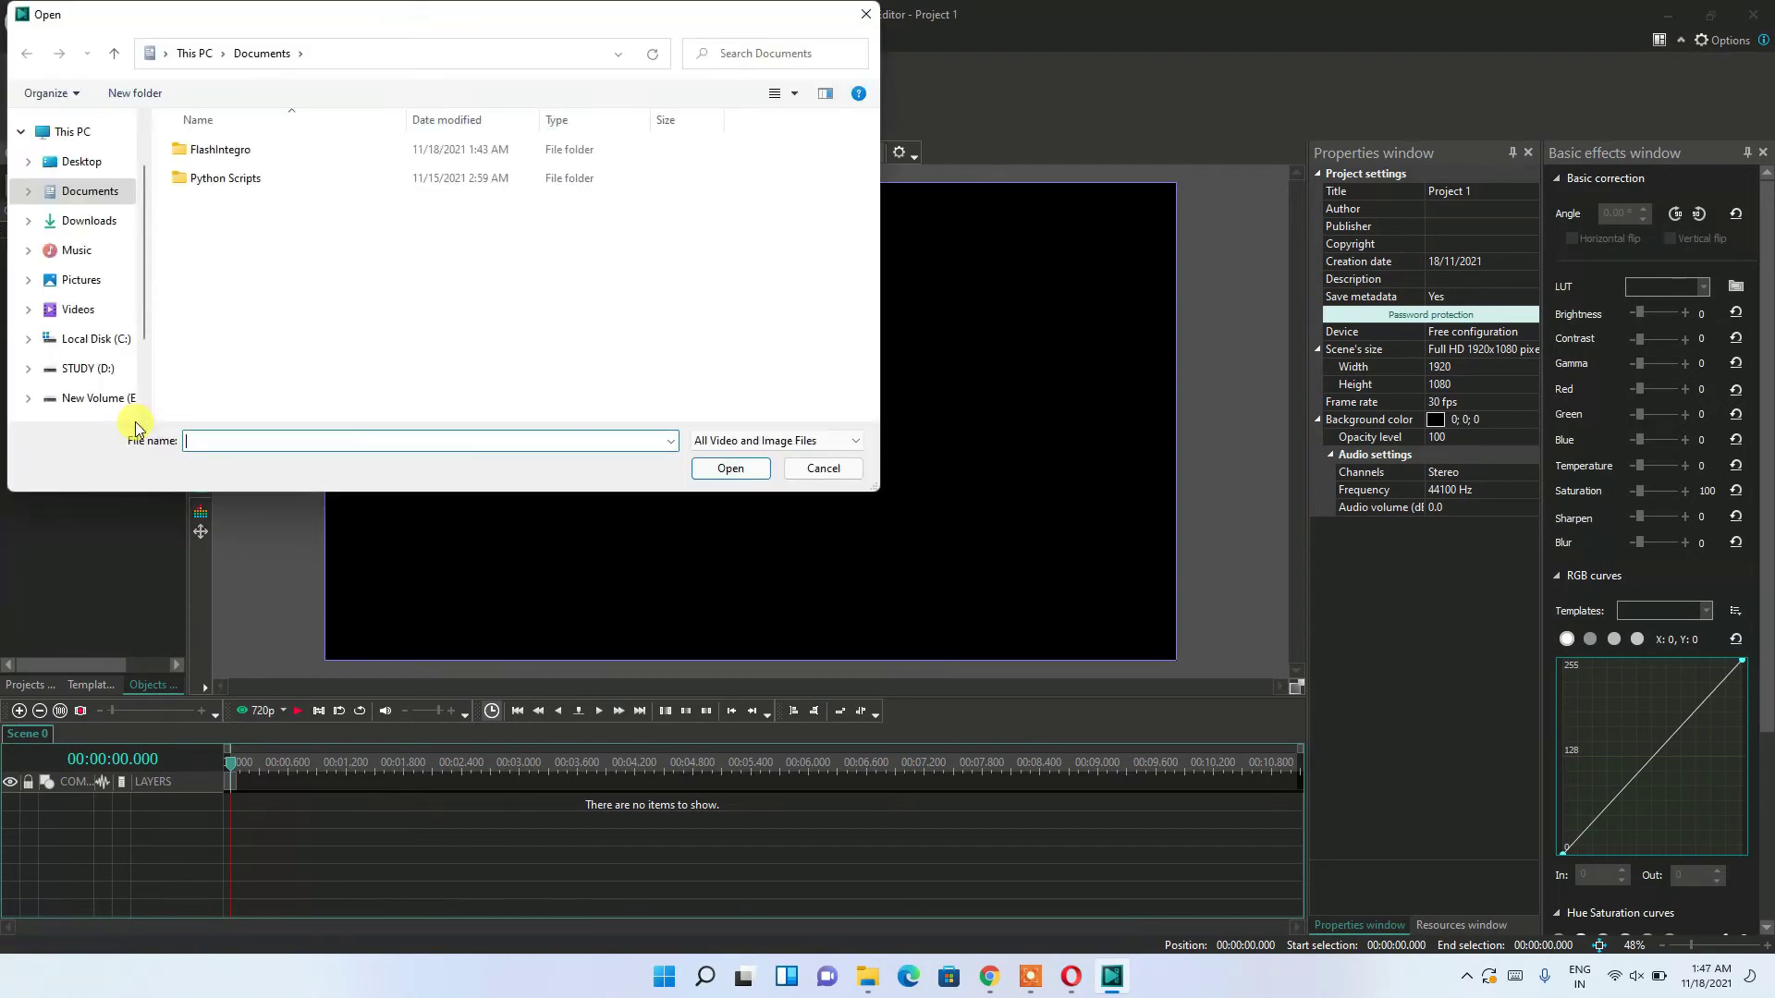
{"action": "left_click_drag", "start_coordinate": [357, 19], "coordinate": [492, 103]}
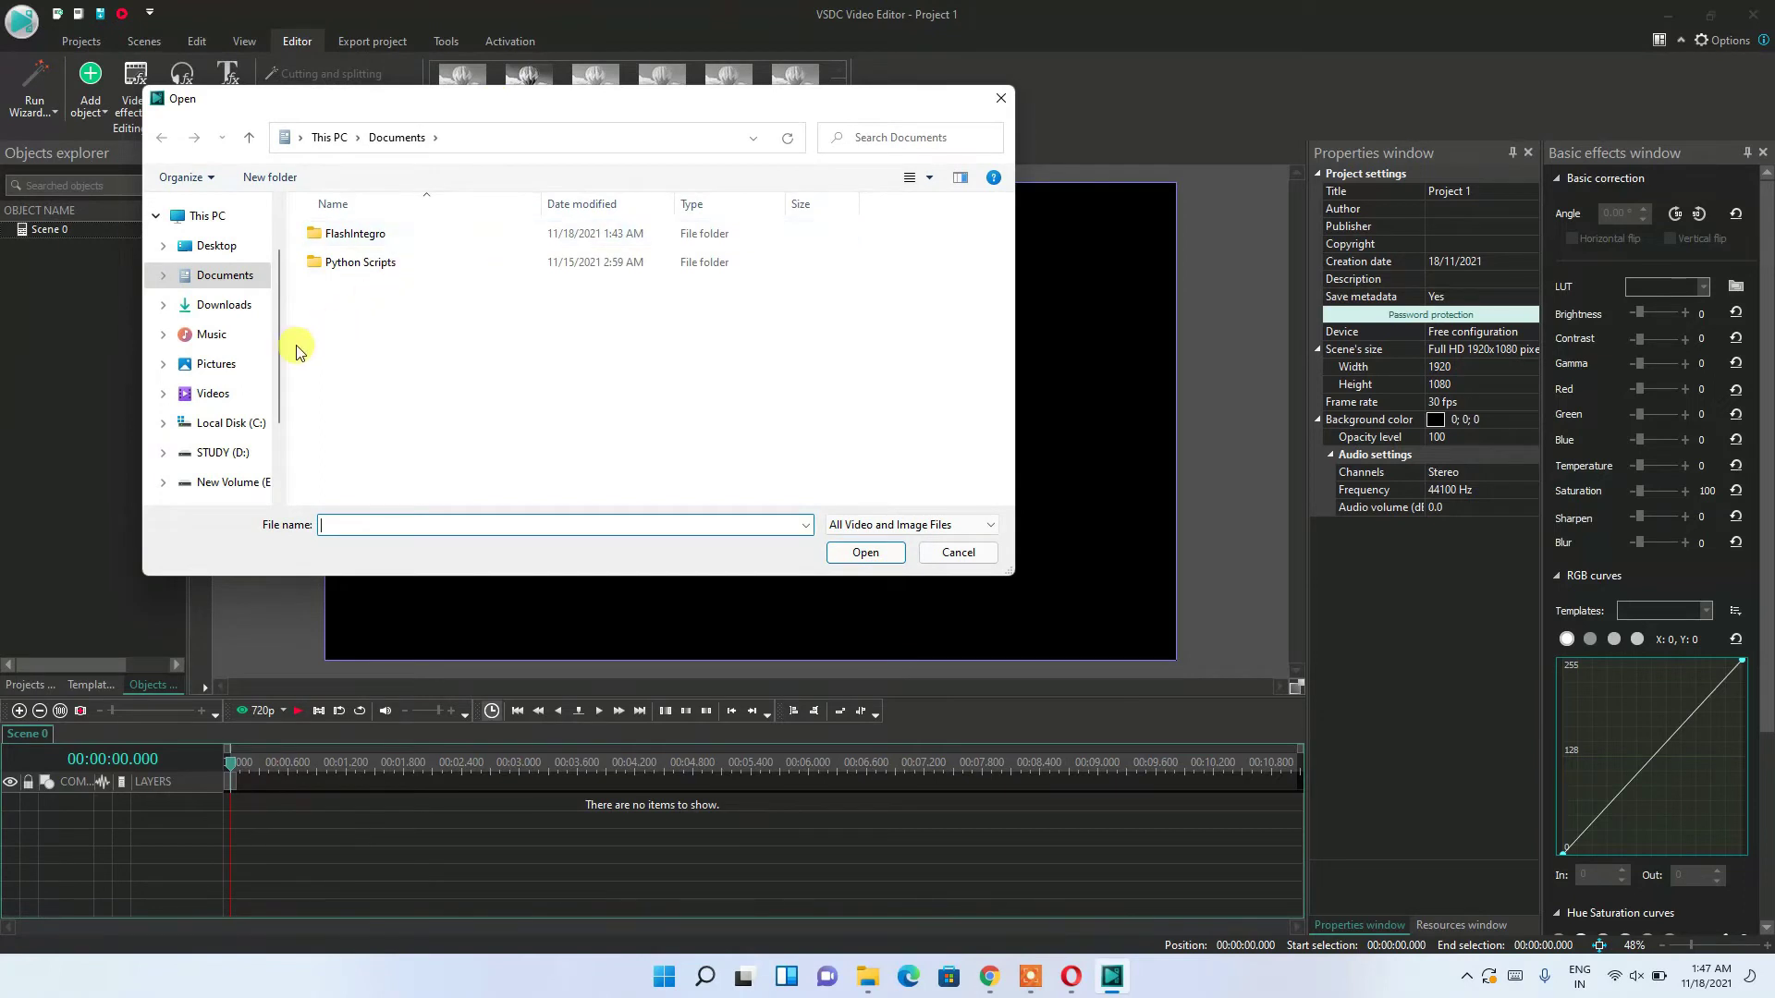
{"action": "left_click", "coordinate": [208, 397]}
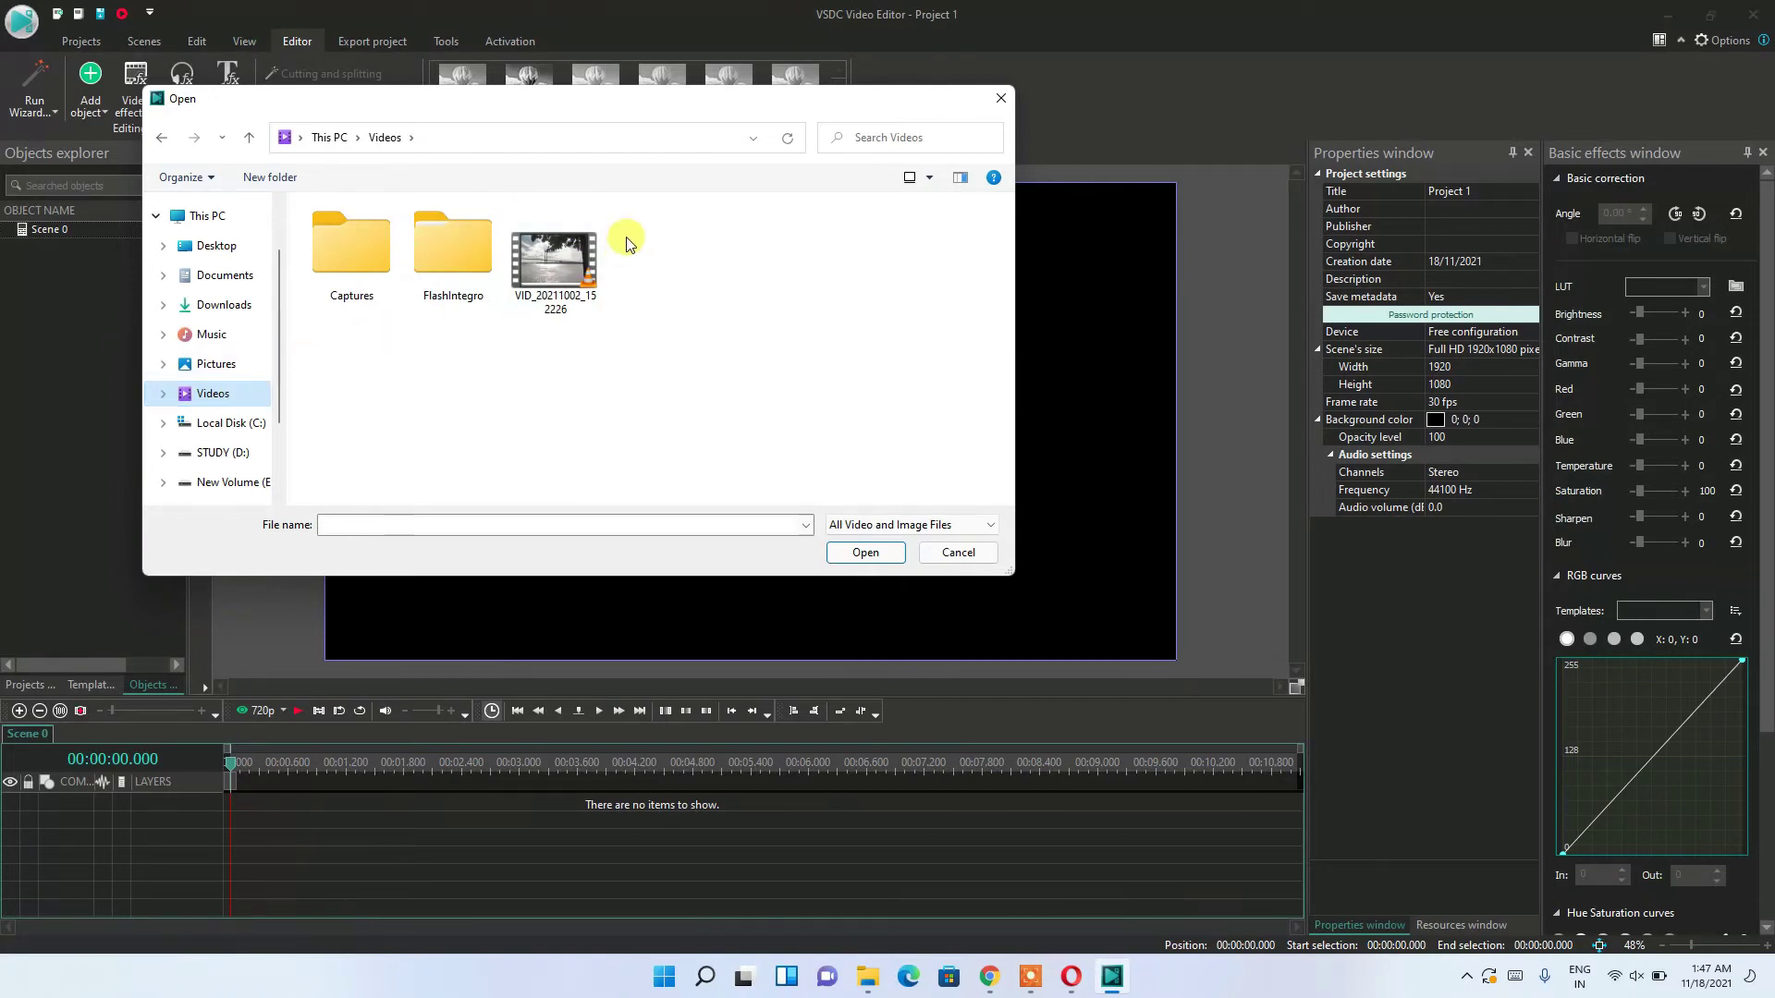
{"action": "left_click", "coordinate": [580, 255]}
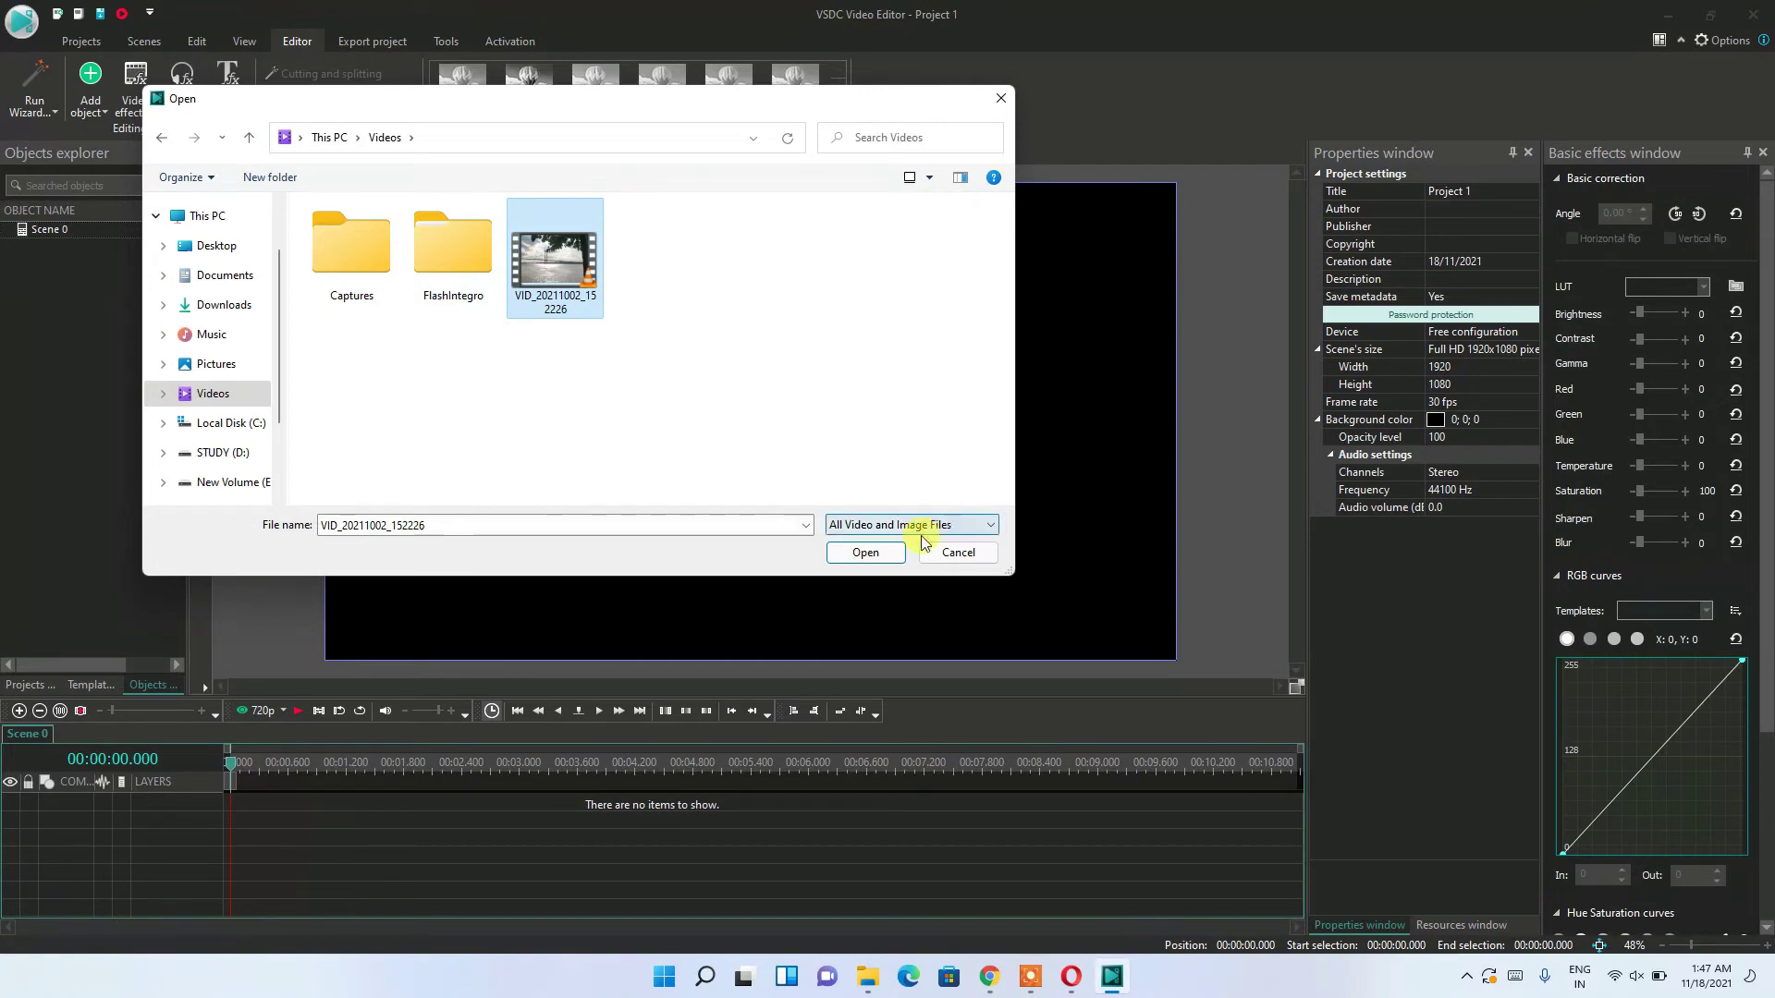
{"action": "left_click", "coordinate": [884, 552]}
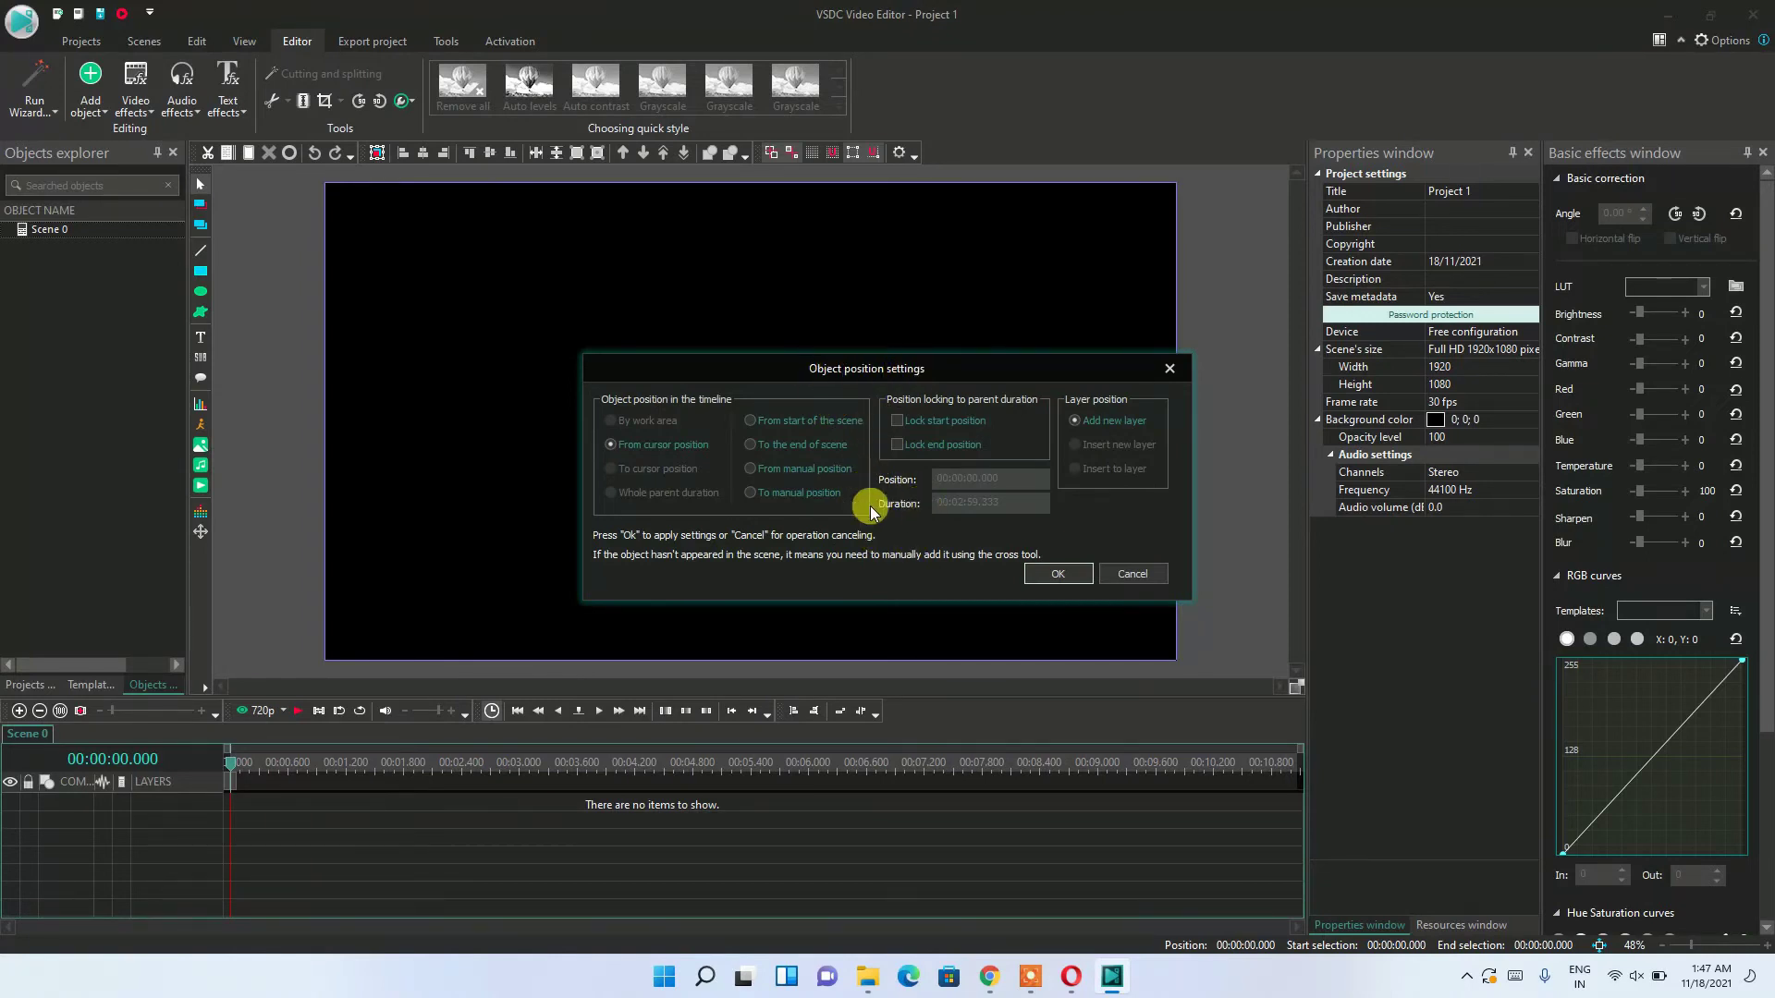
Place the clip on a new layer at the cursor position and preview it at 720p.
{"action": "left_click", "coordinate": [1067, 575]}
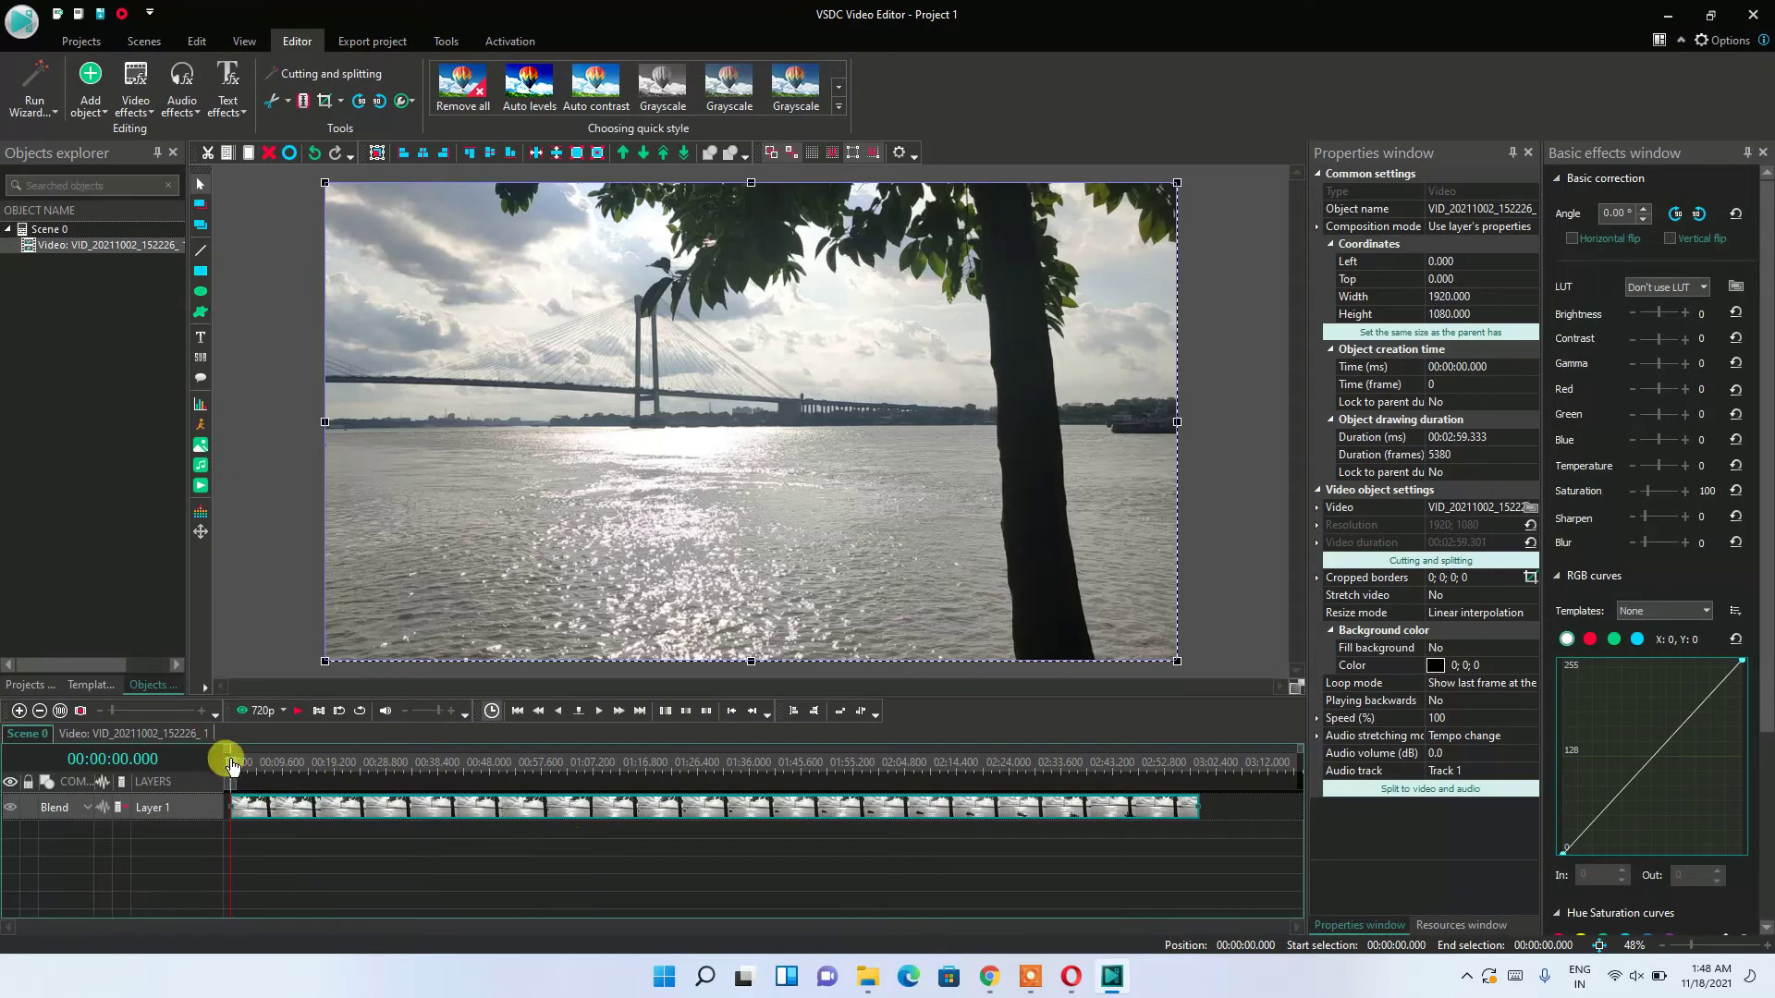
{"action": "left_click_drag", "start_coordinate": [231, 766], "coordinate": [605, 775]}
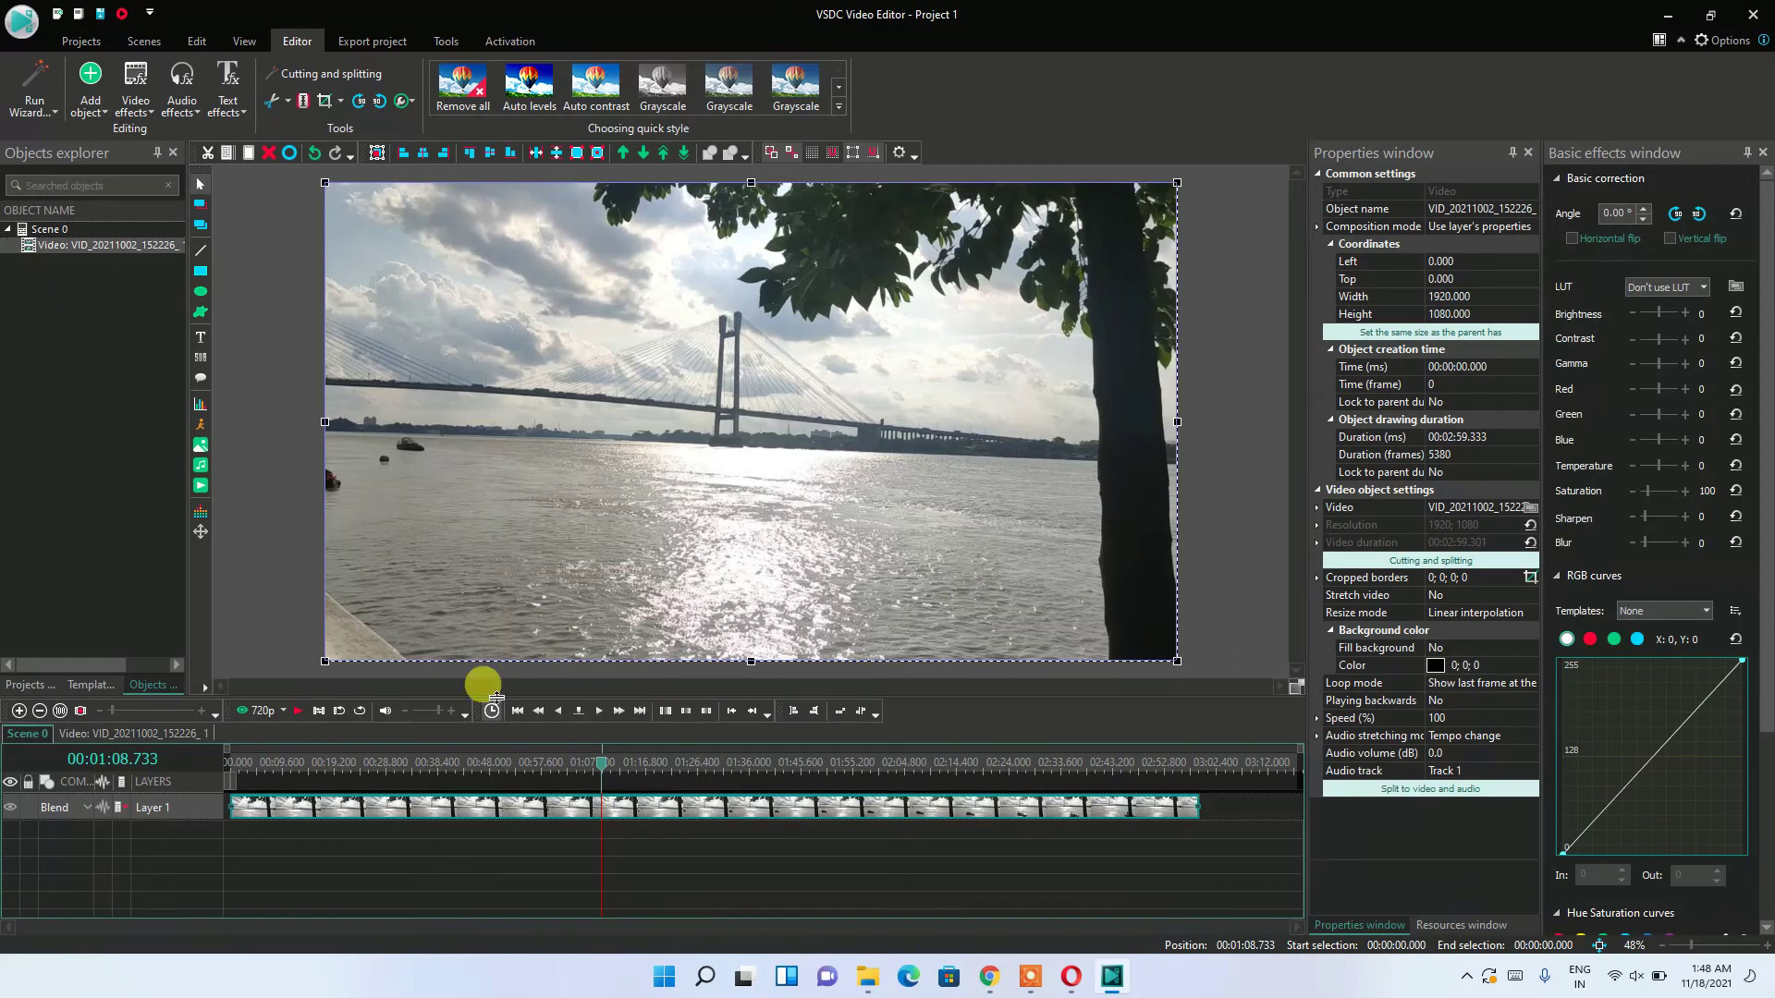
{"action": "left_click", "coordinate": [258, 718]}
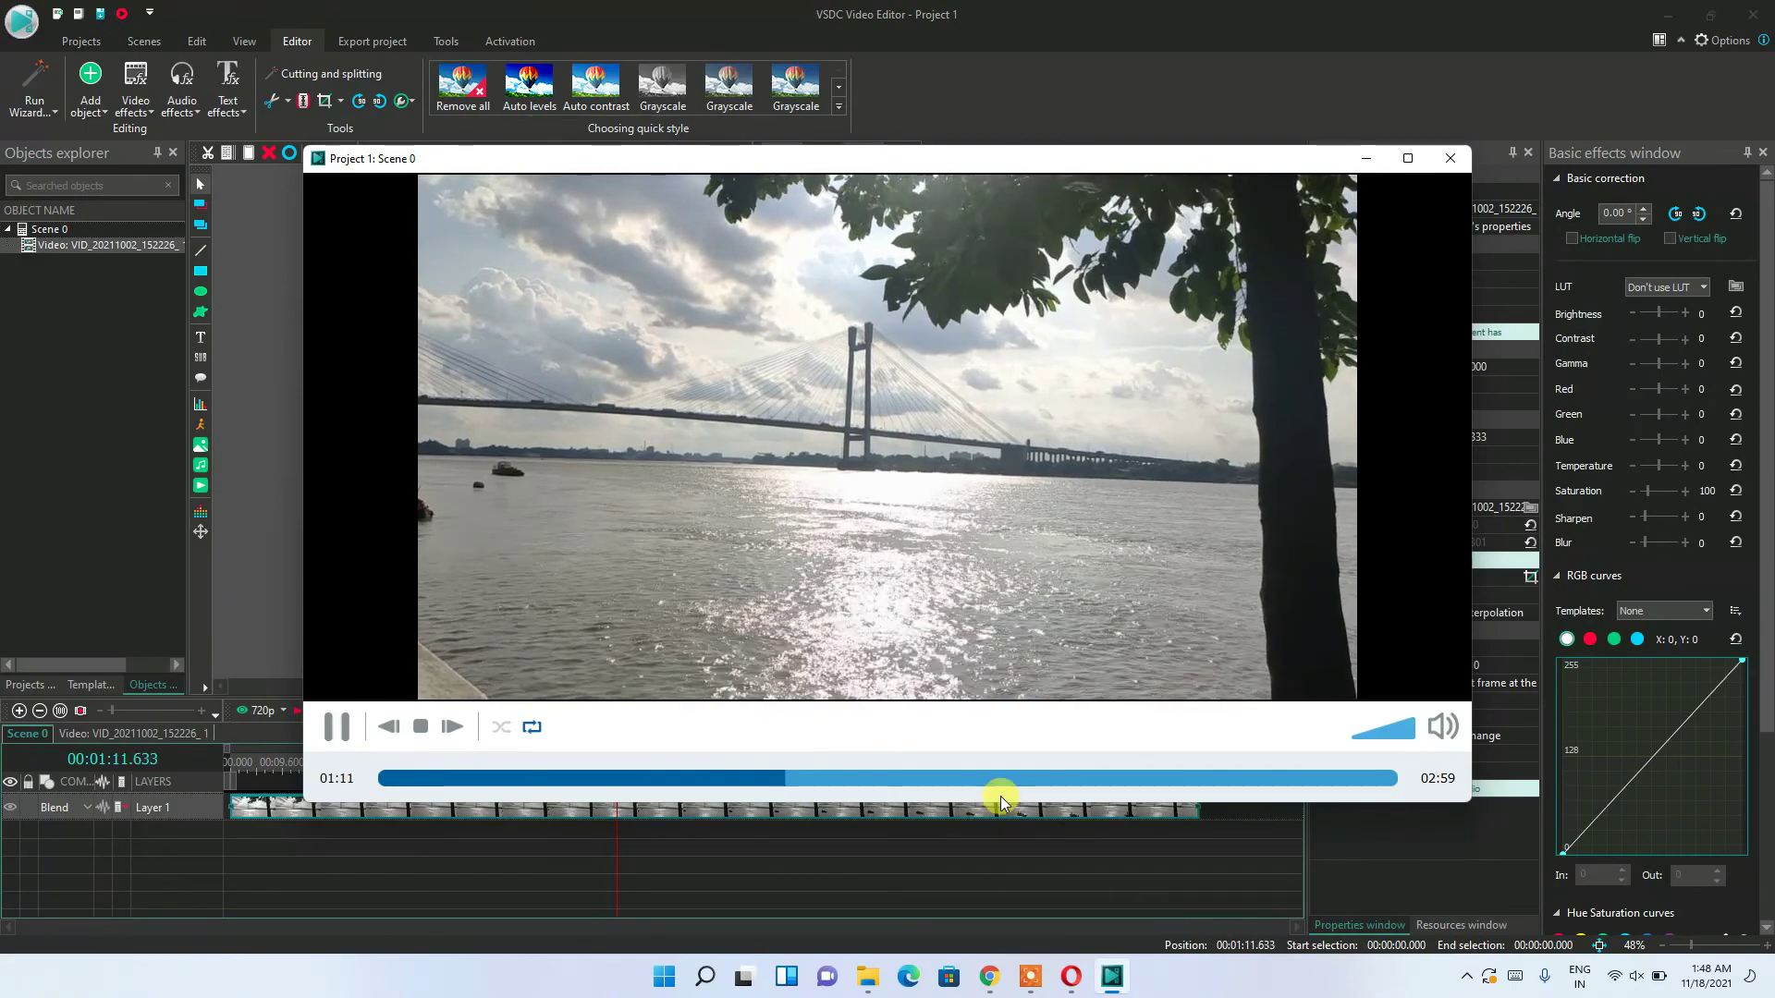
{"action": "left_click", "coordinate": [1448, 158]}
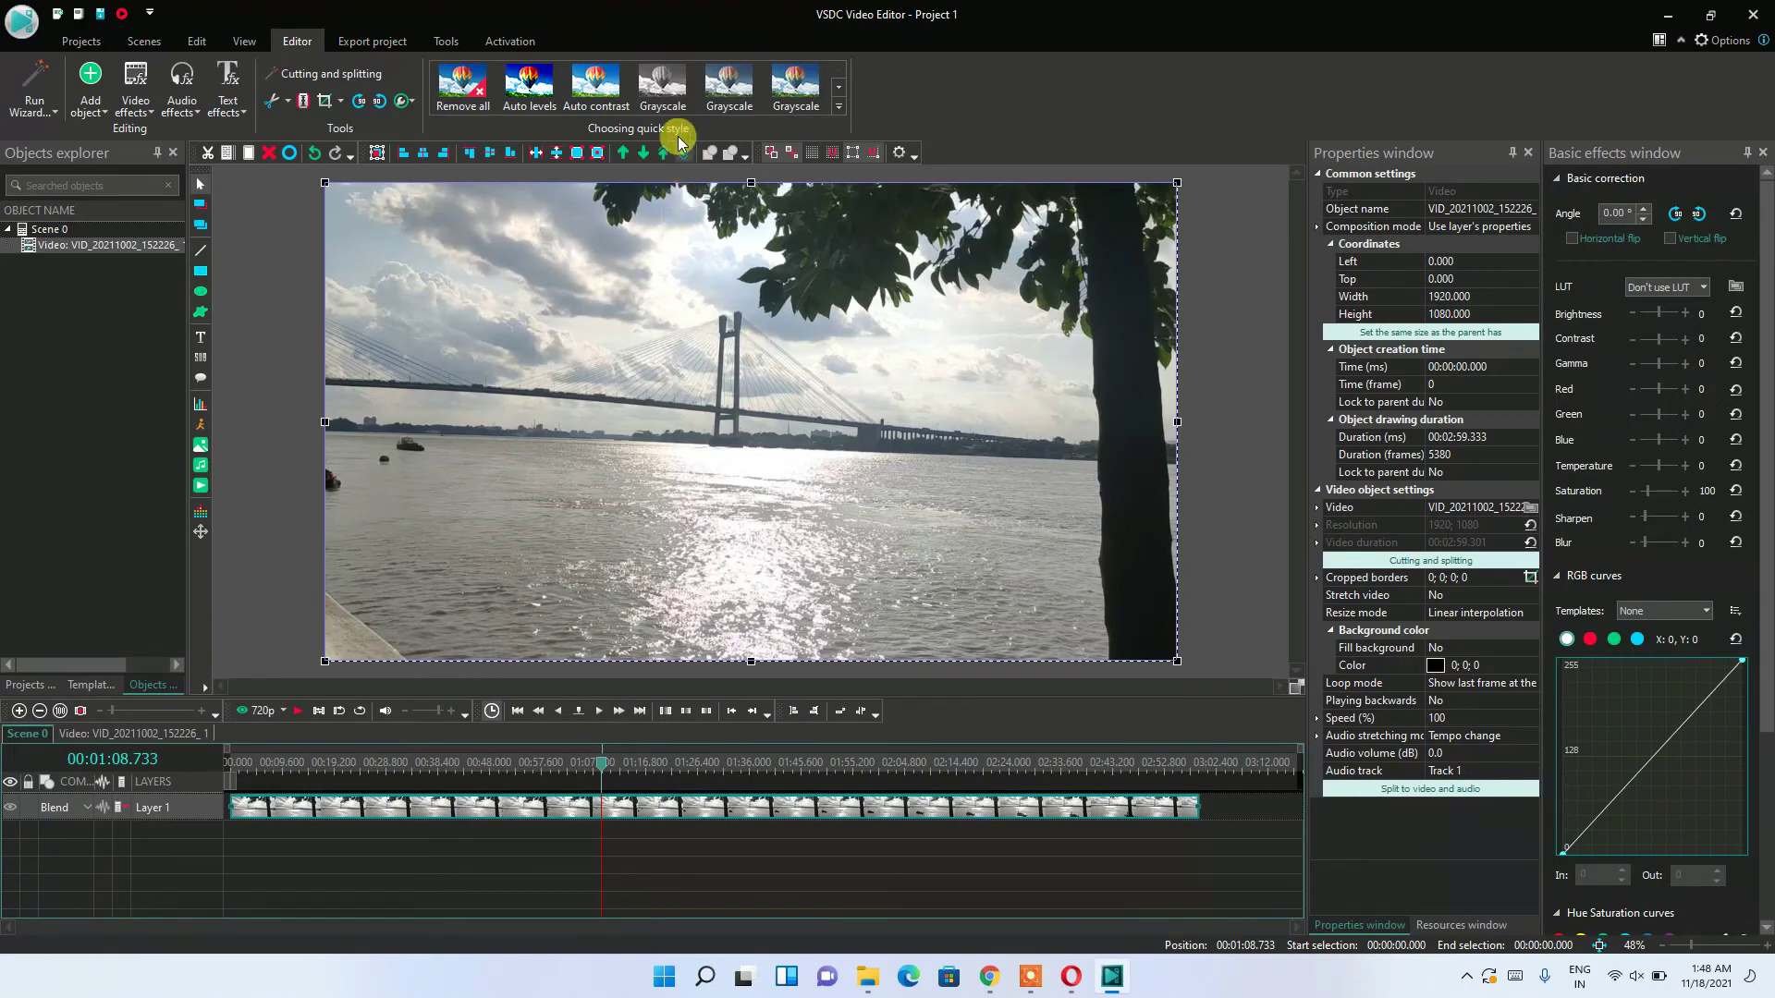
Apply the Grayscale 100% quick style to the clip, then remove all effects.
{"action": "left_click", "coordinate": [672, 92]}
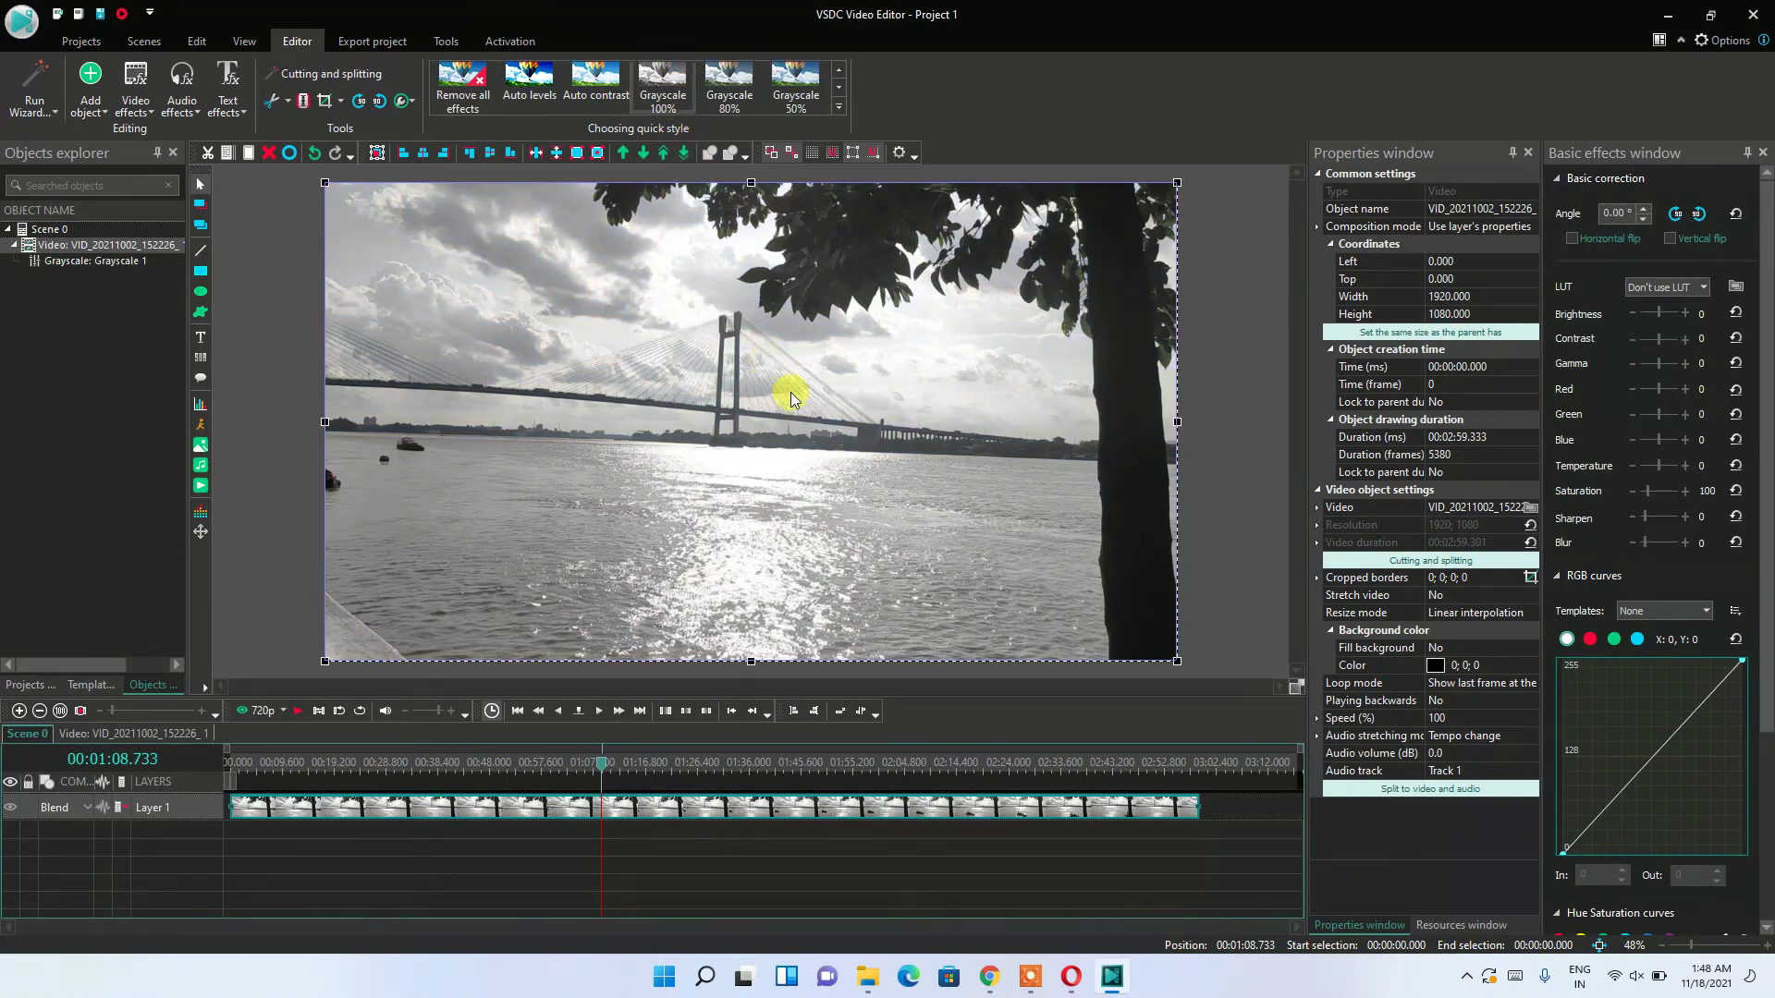
{"action": "left_click_drag", "start_coordinate": [605, 775], "coordinate": [790, 807]}
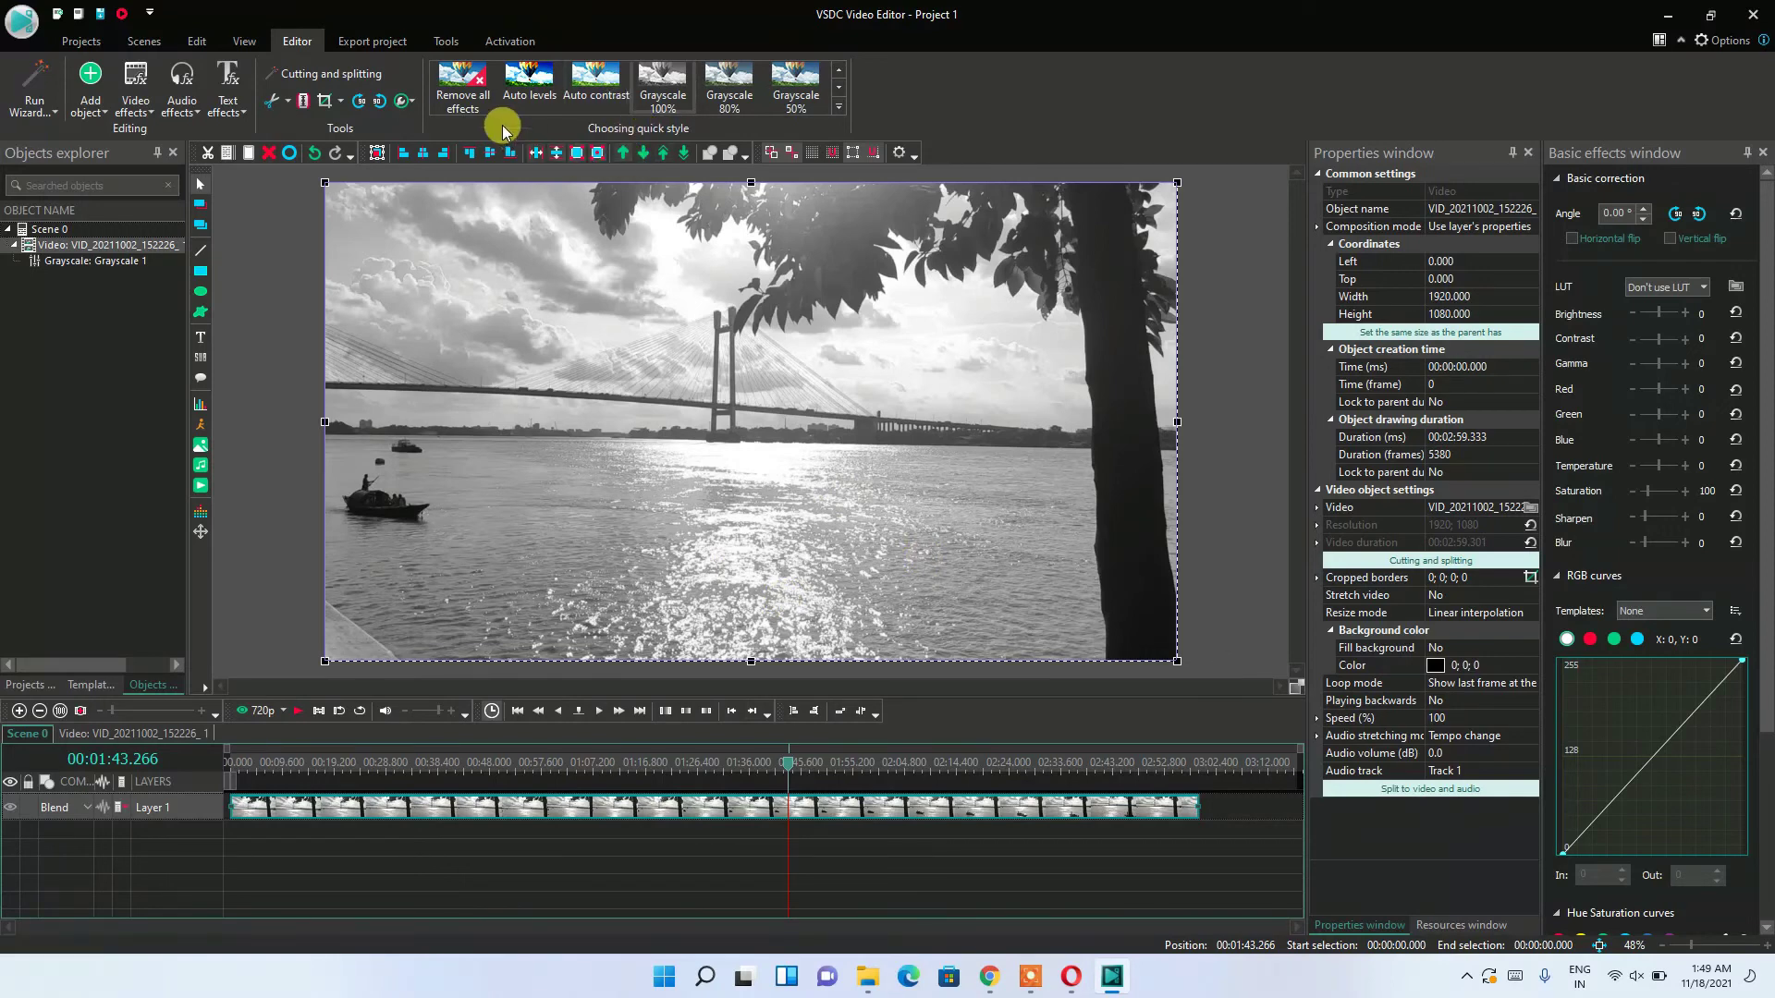
{"action": "left_click", "coordinate": [459, 78]}
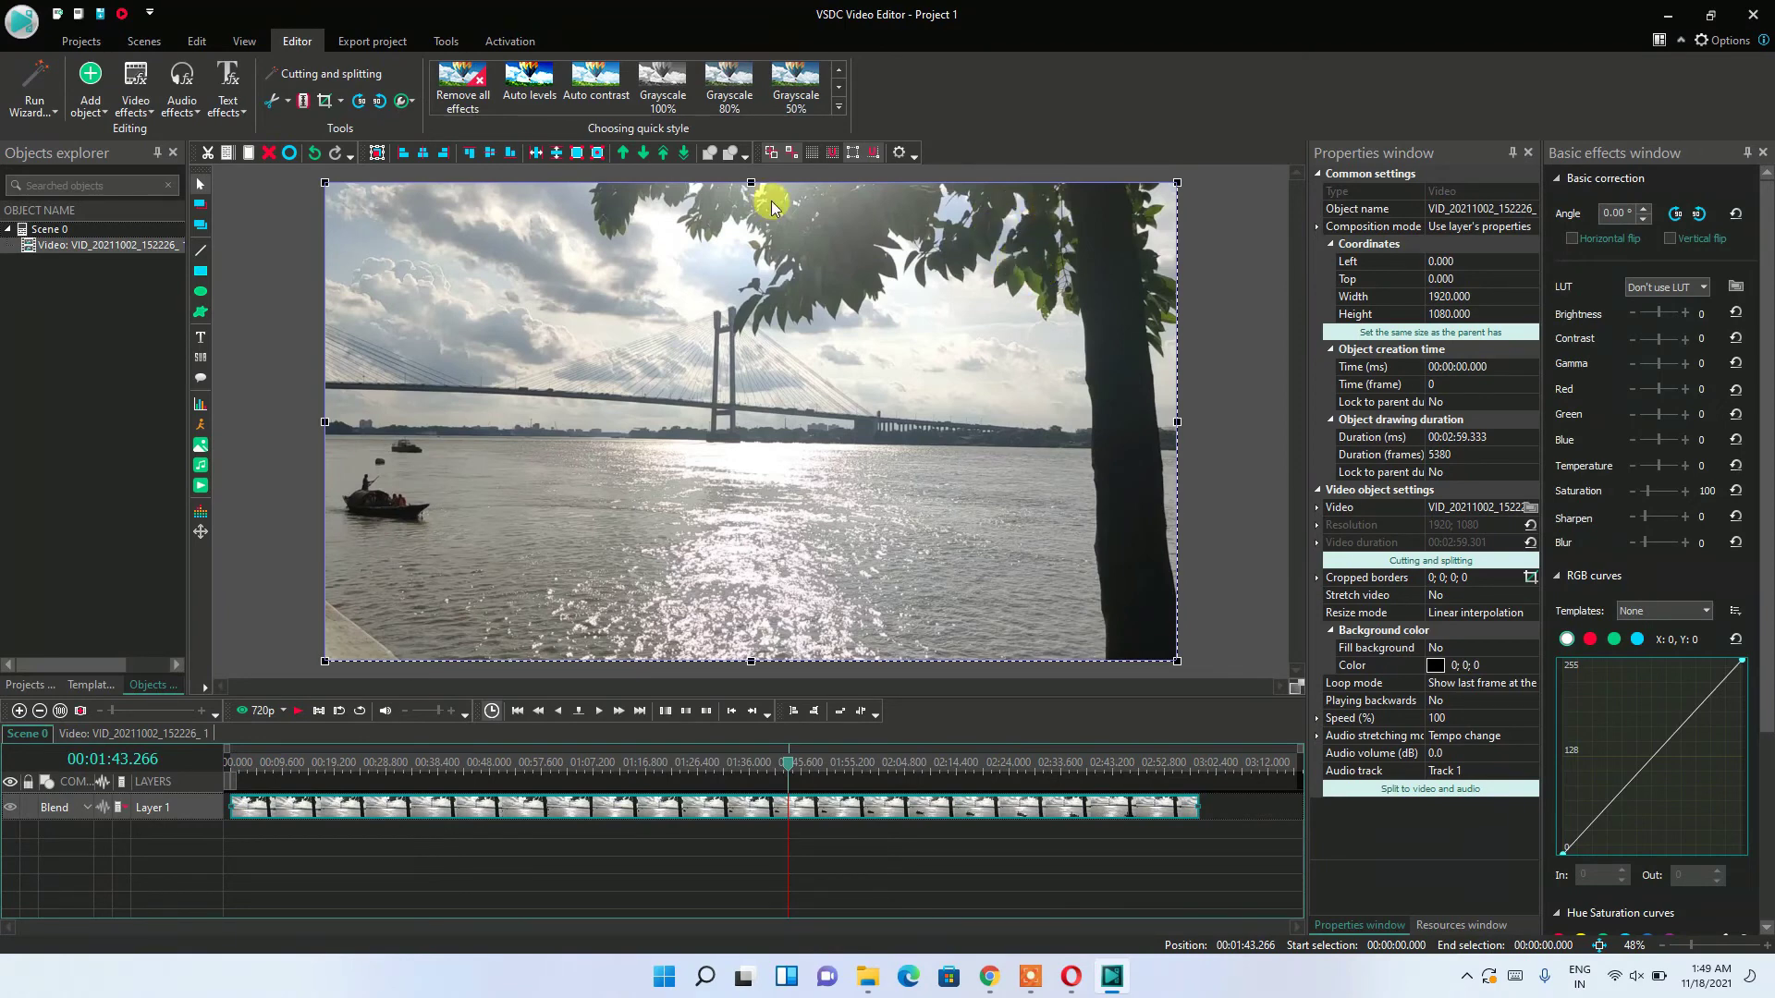
Apply Auto levels to the clip, undo Auto contrast, and add the Nashville quick style.
{"action": "left_click", "coordinate": [542, 92]}
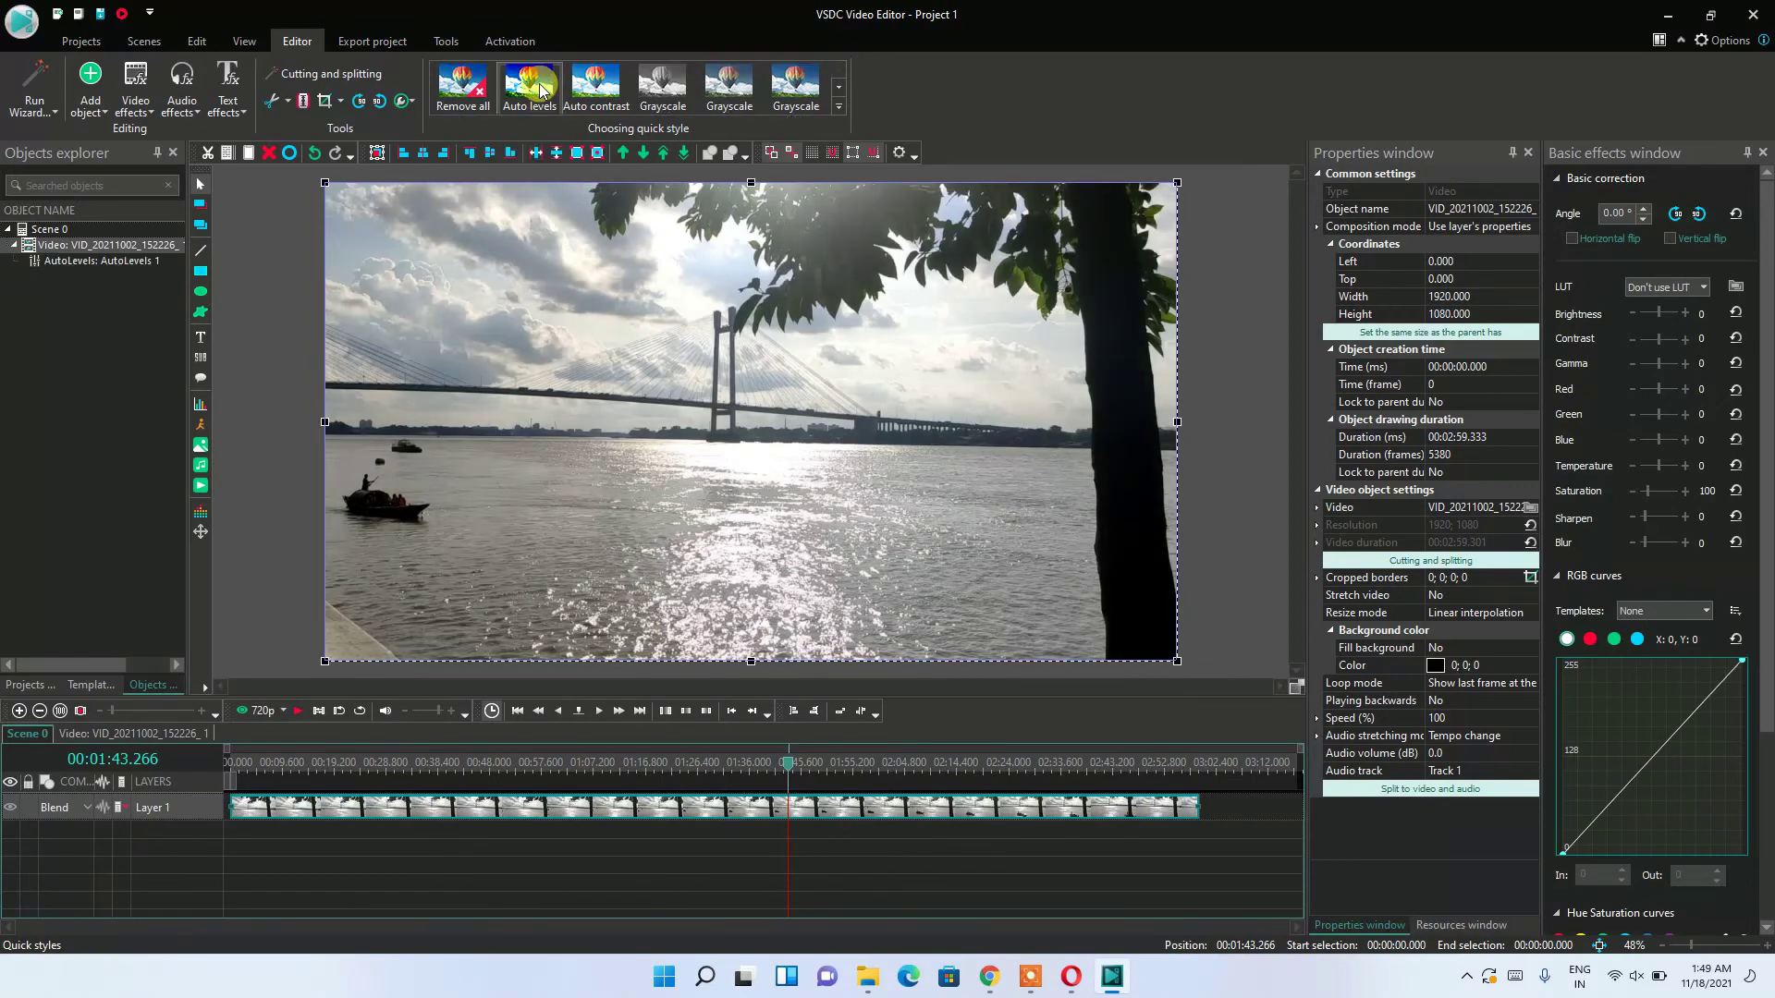
{"action": "left_click", "coordinate": [599, 81]}
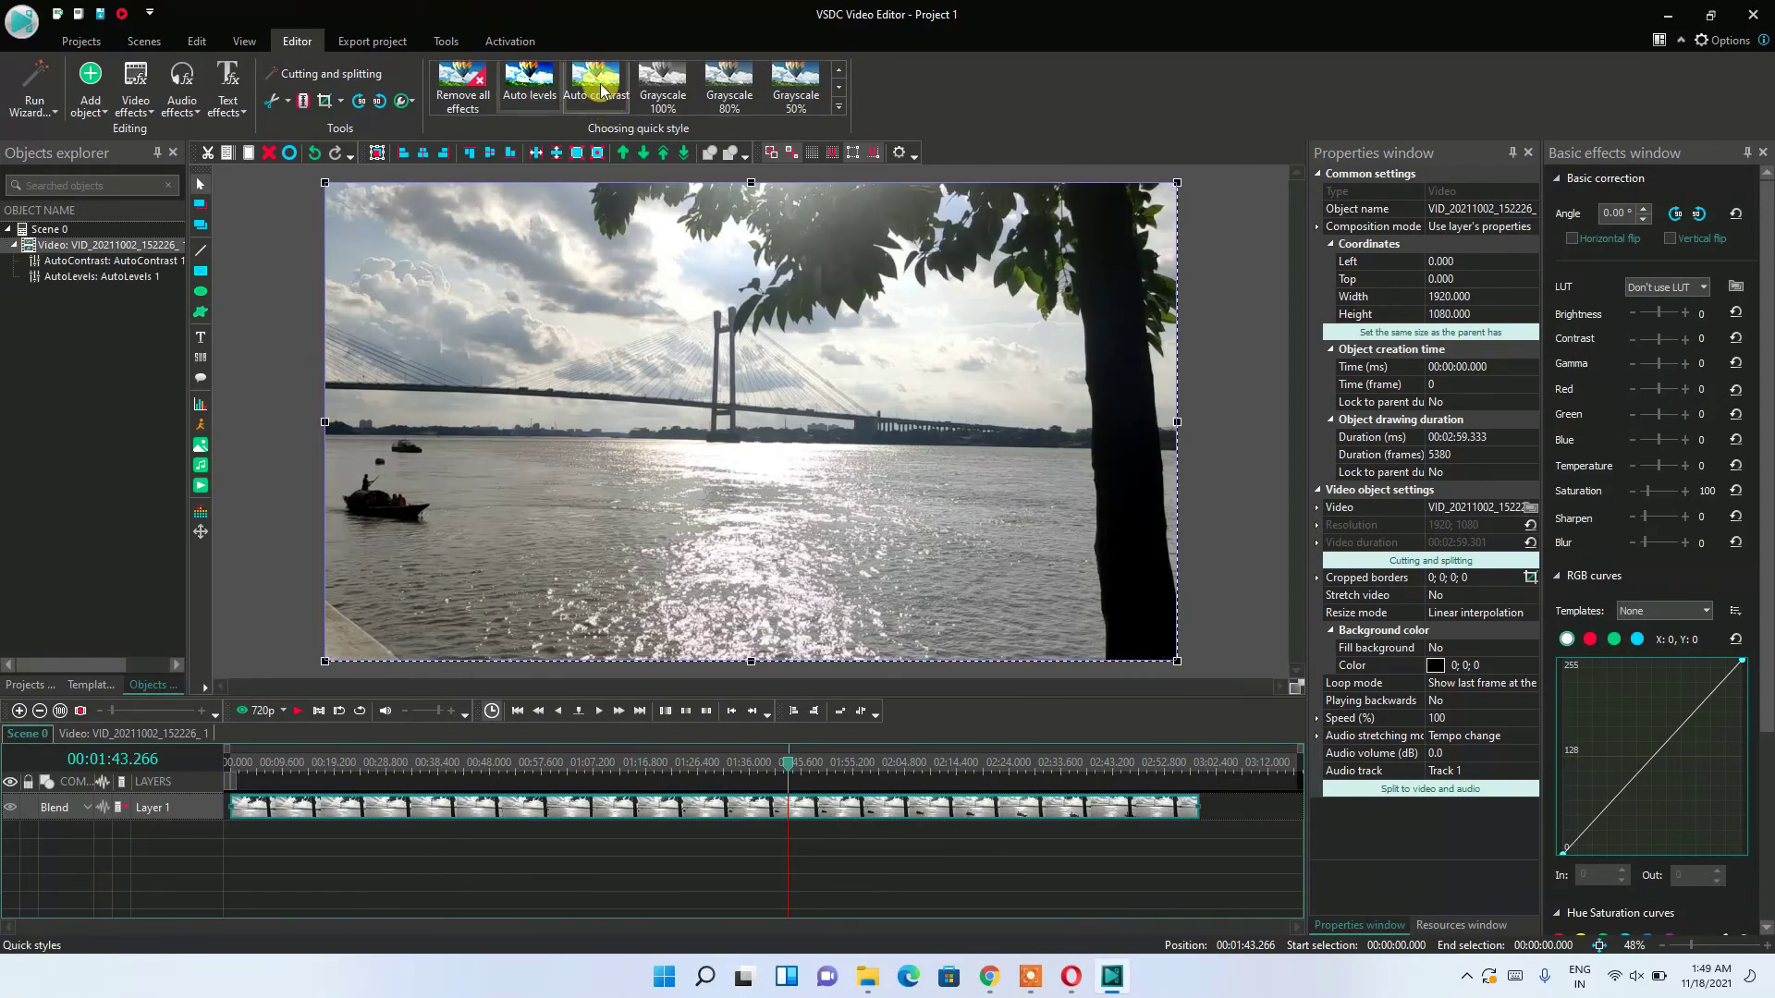
{"action": "key", "text": "ctrl+z"}
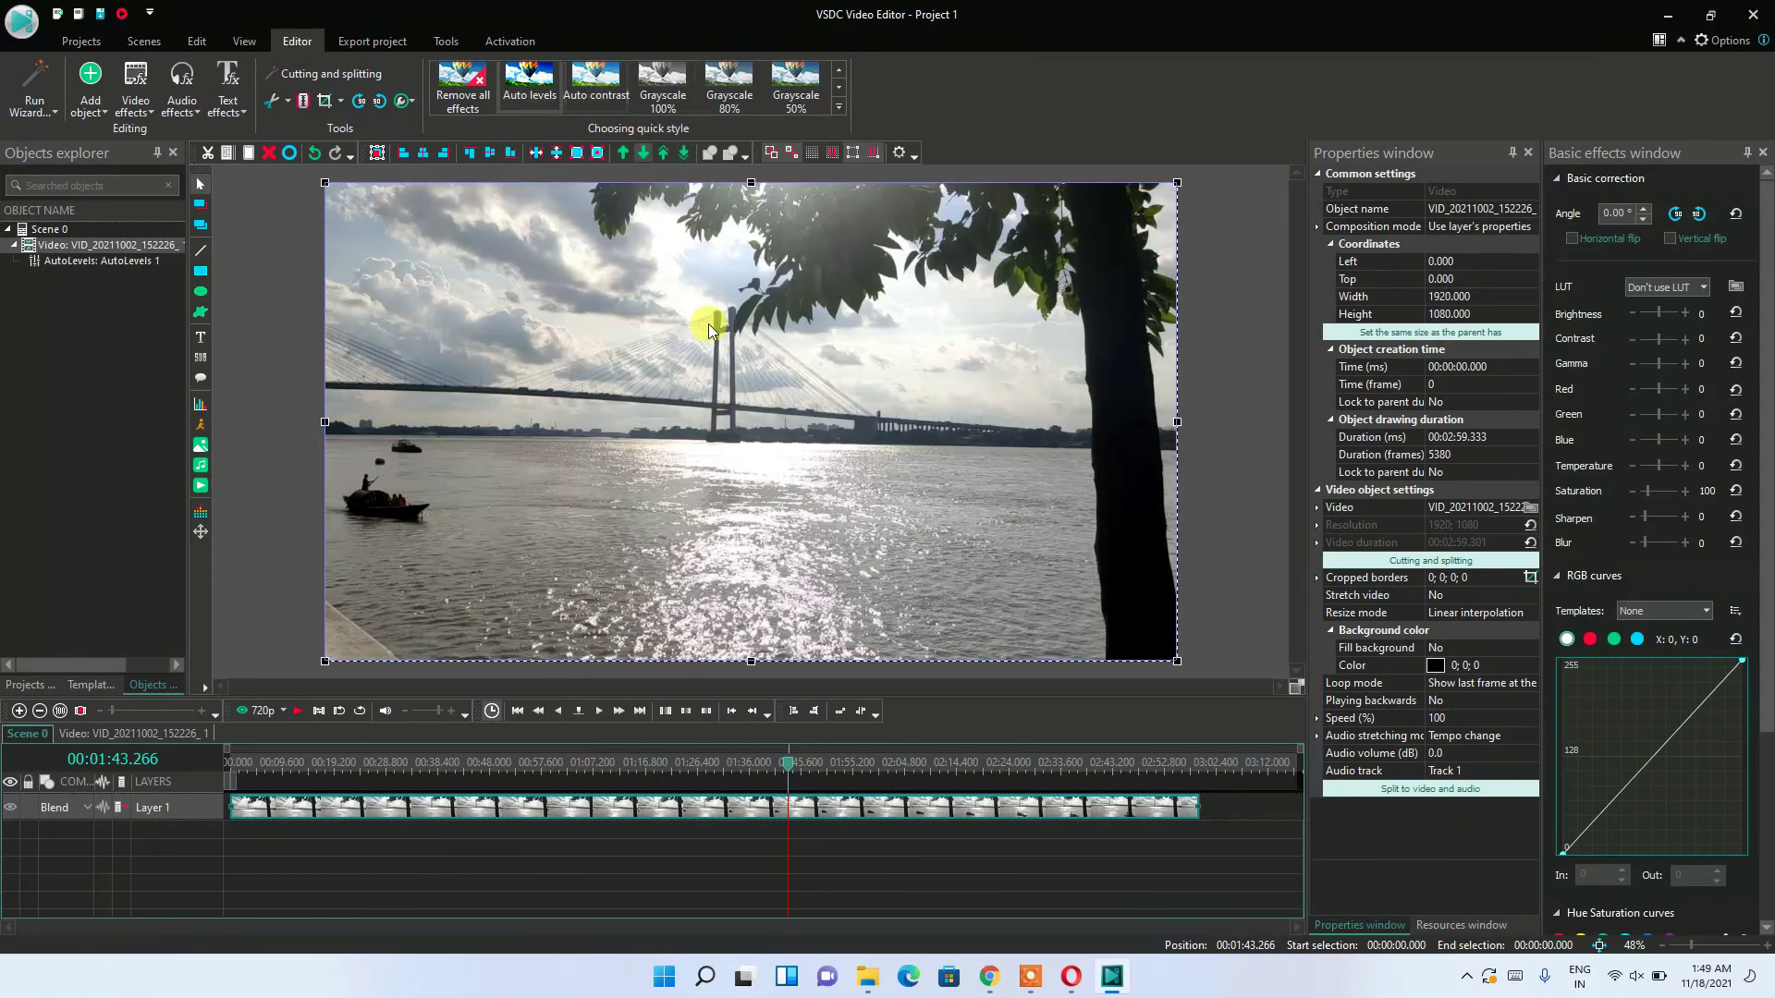
{"action": "left_click", "coordinate": [840, 110]}
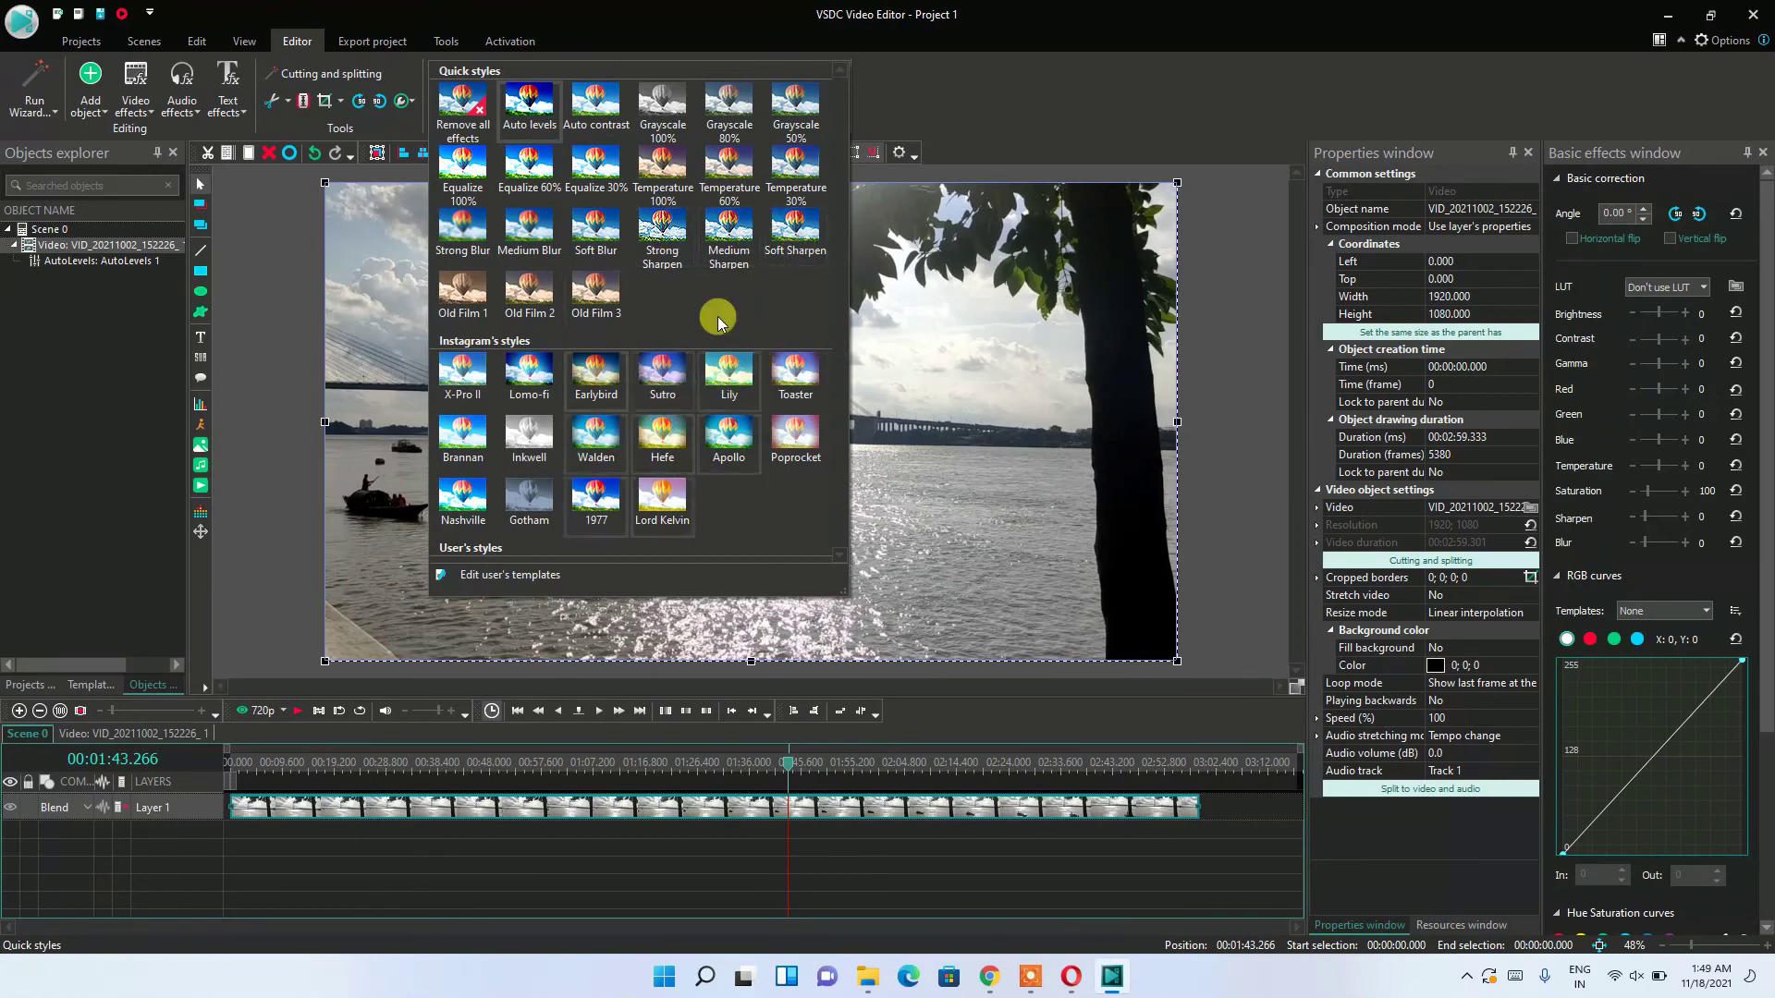
{"action": "left_click", "coordinate": [465, 497]}
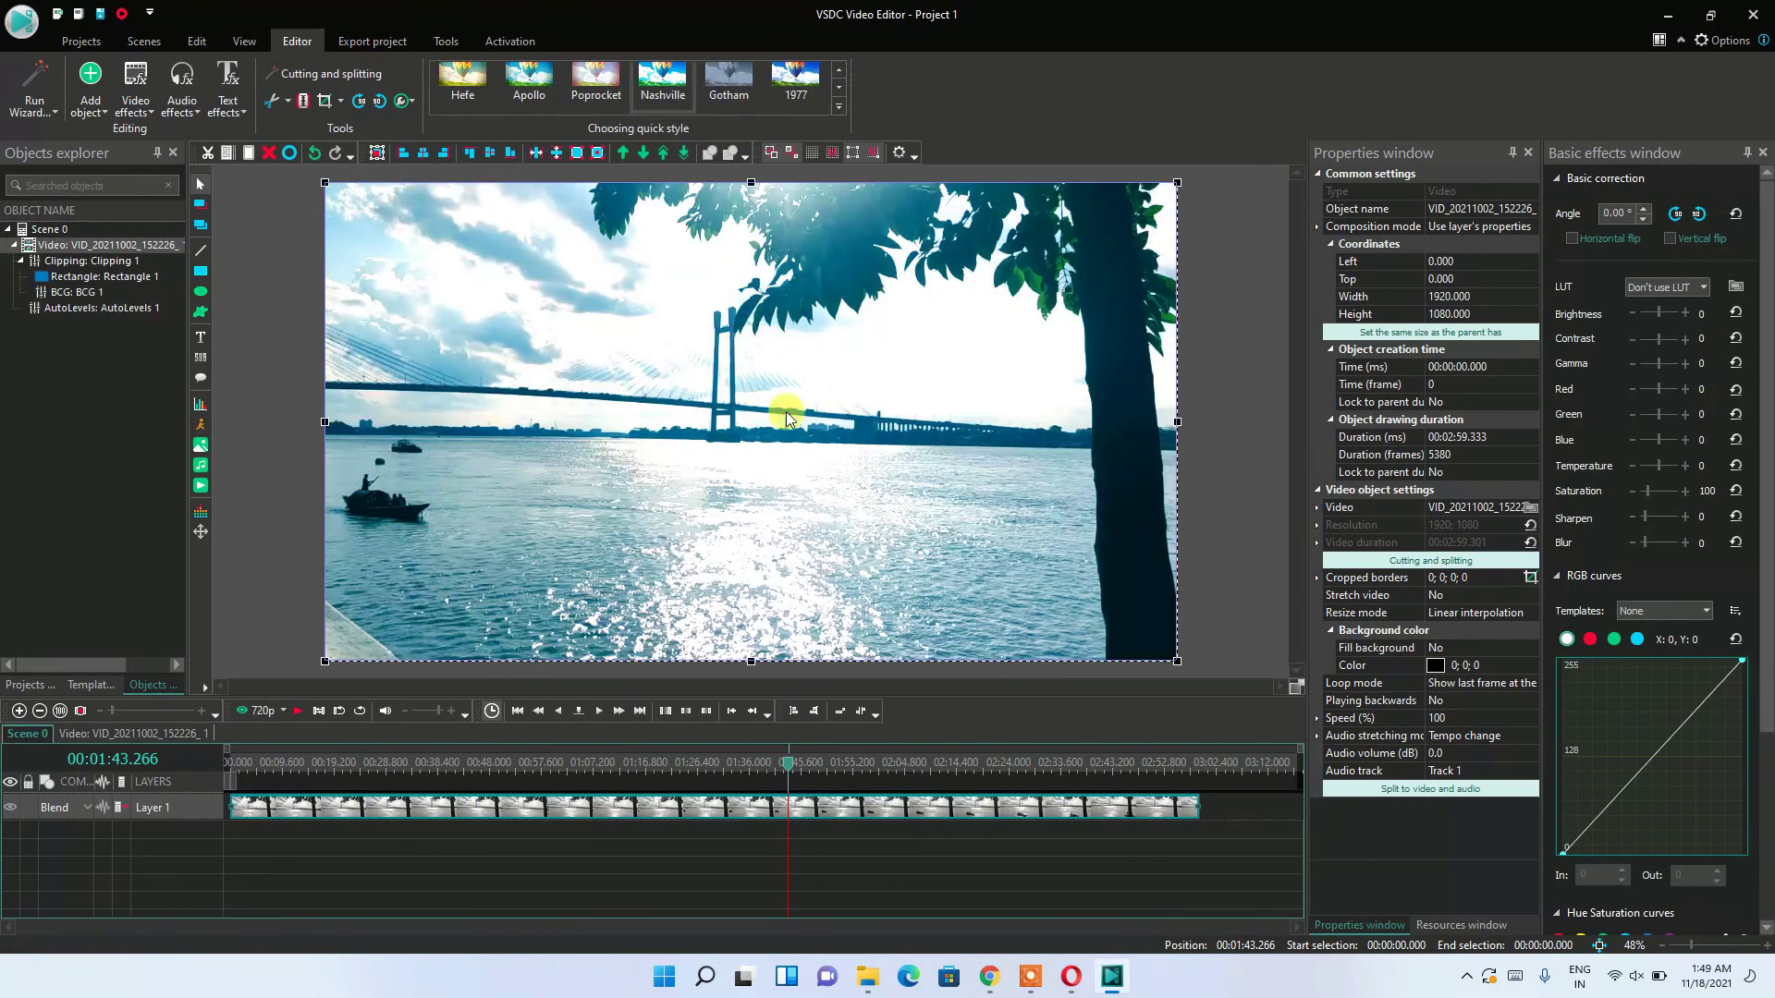